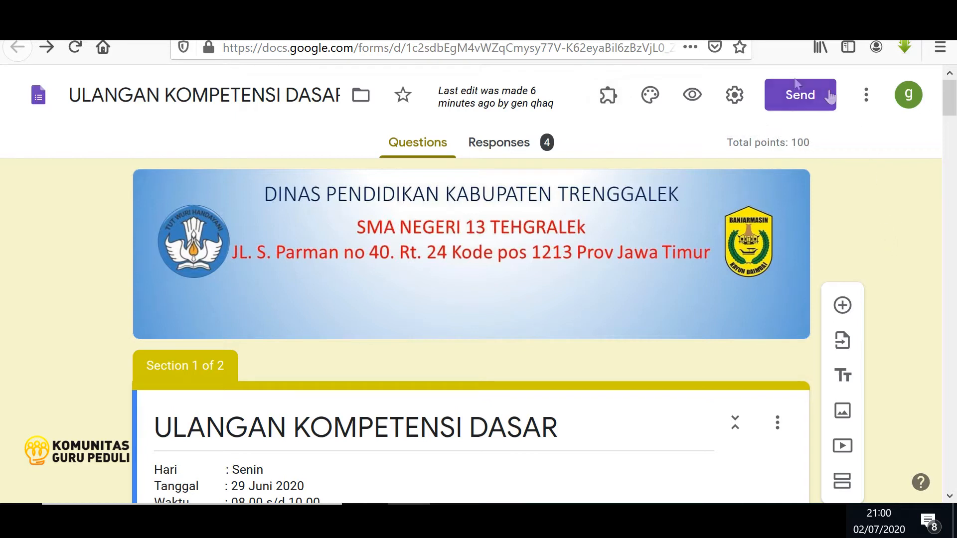
# - Search the add-on marketplace for "Email Notifications for Google Forms" and open that add-on's details page
pyautogui.click(866, 95)
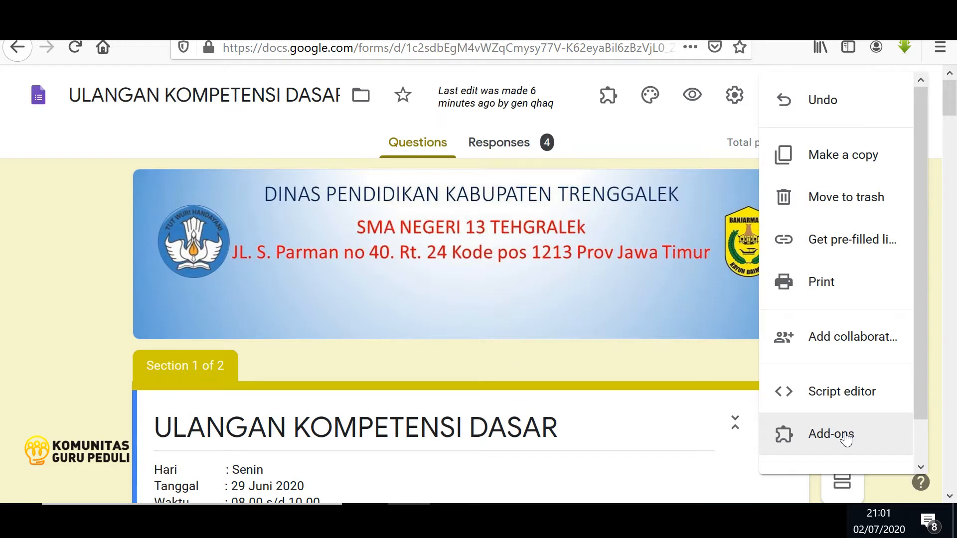
pyautogui.click(845, 437)
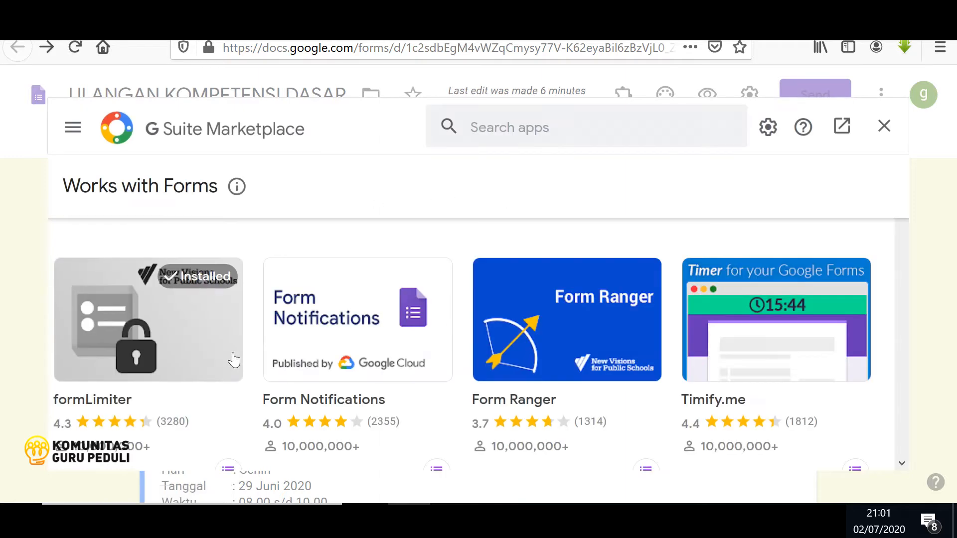
pyautogui.click(515, 132)
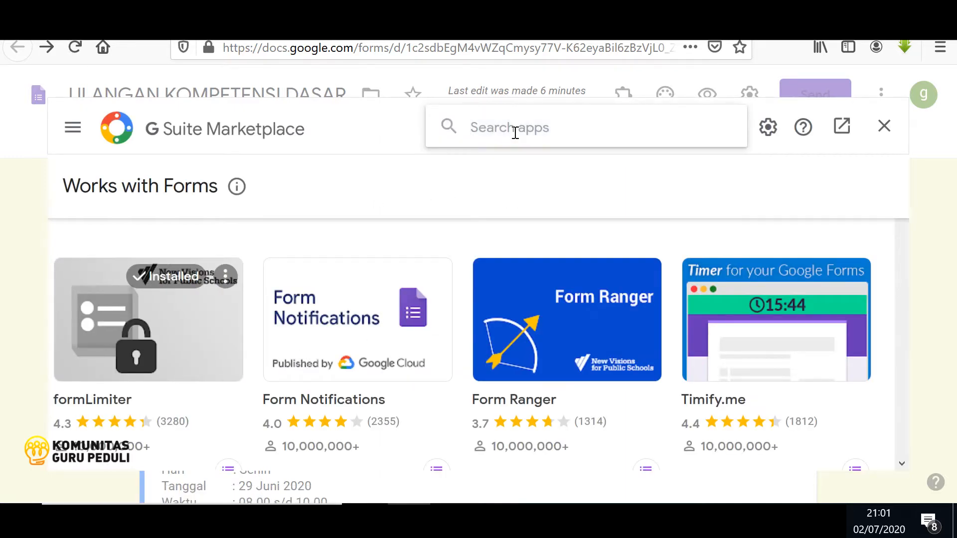
pyautogui.write('email')
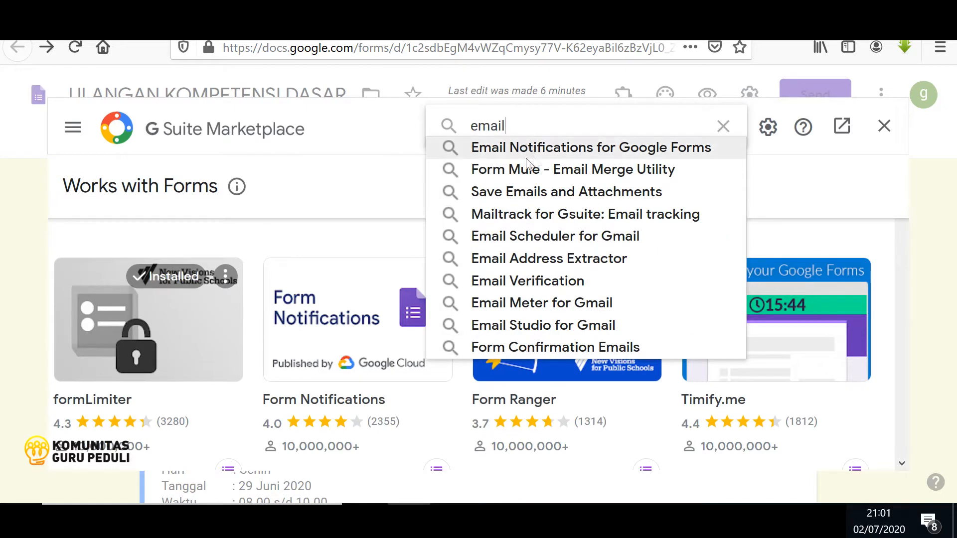
pyautogui.click(569, 147)
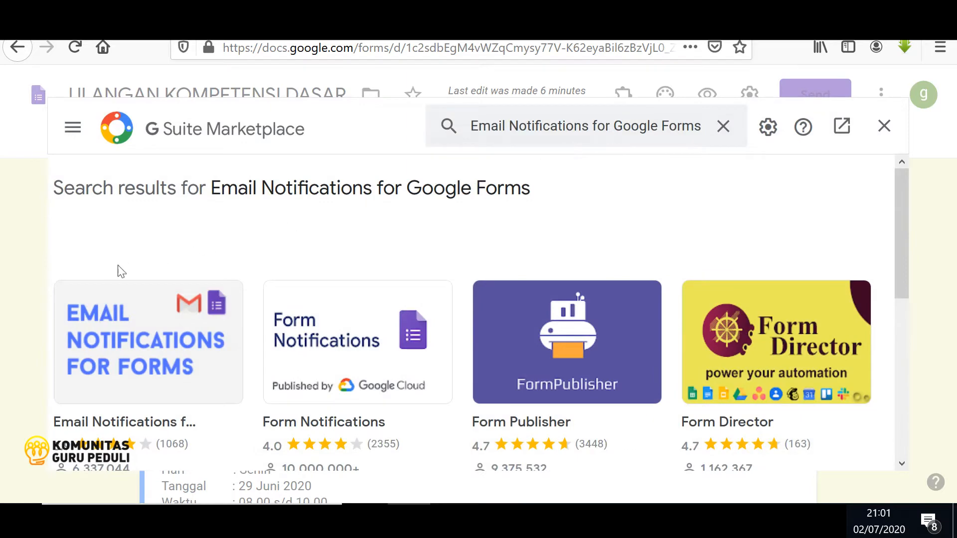
pyautogui.scroll(-3, 130, 267)
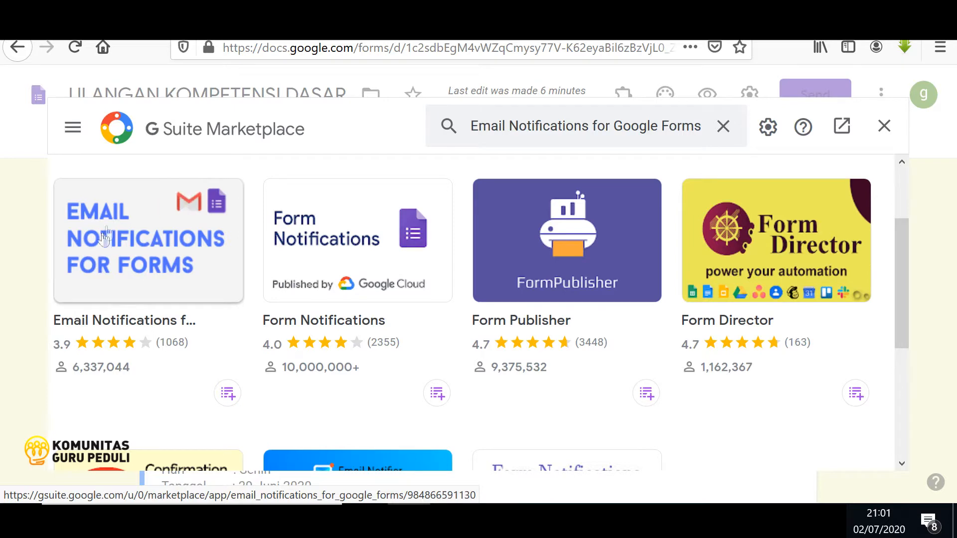
pyautogui.click(101, 243)
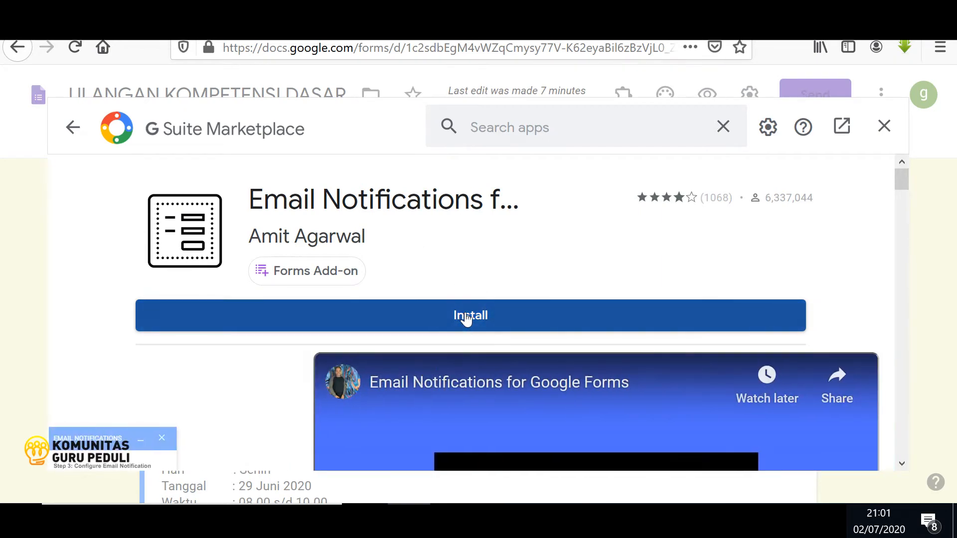
# - Install the Email Notifications for Google Forms add-on, granting it access to the Google account, and return to the form
pyautogui.click(466, 319)
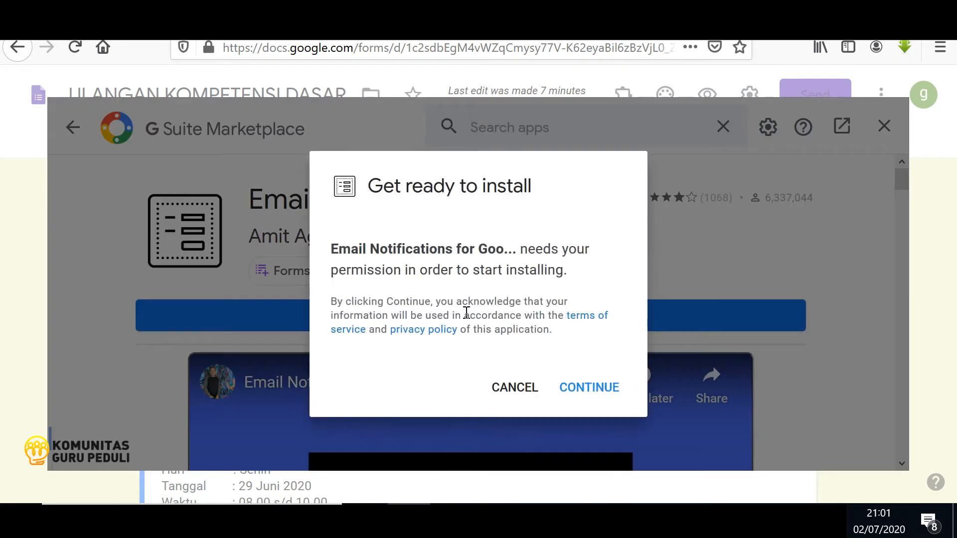
pyautogui.click(577, 387)
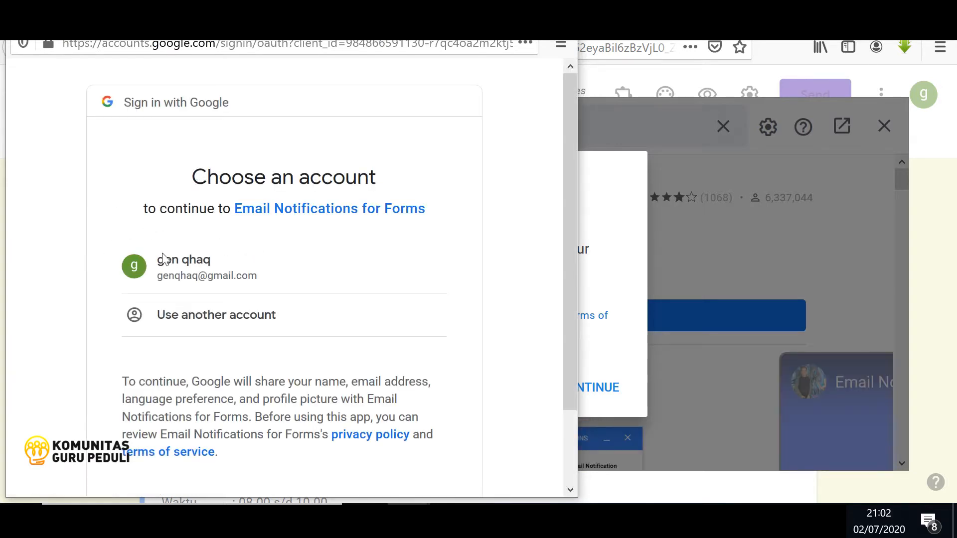
pyautogui.click(303, 257)
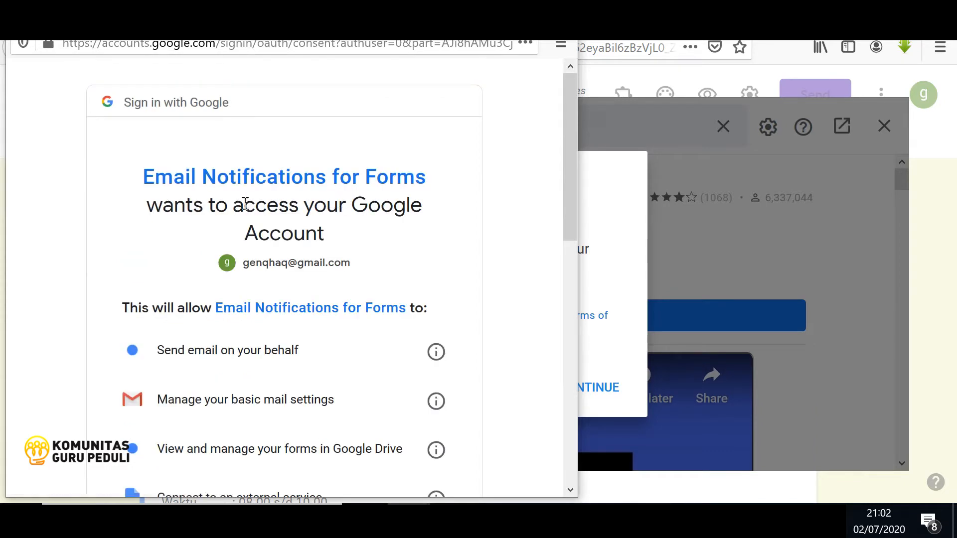
pyautogui.scroll(-5, 229, 215)
pyautogui.scroll(-5, 236, 212)
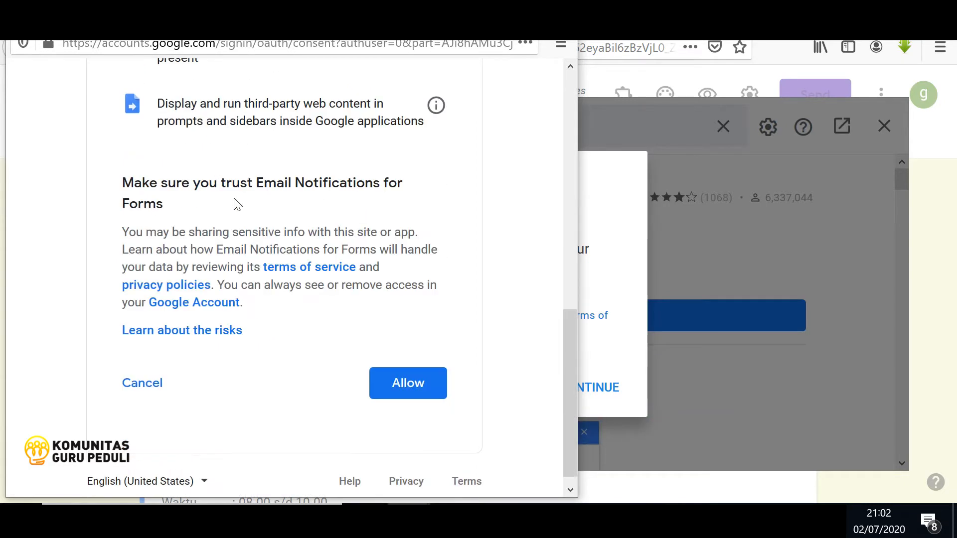
pyautogui.click(392, 384)
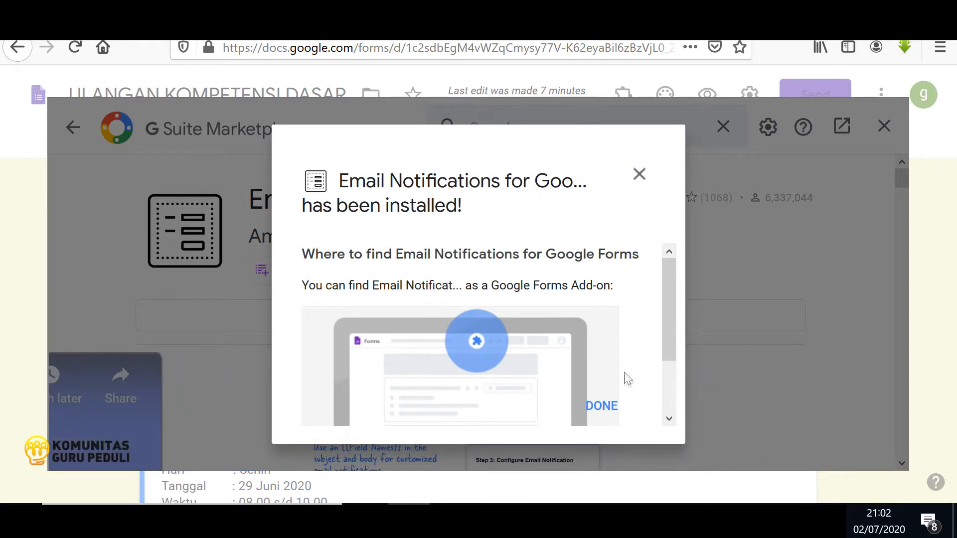
pyautogui.click(609, 408)
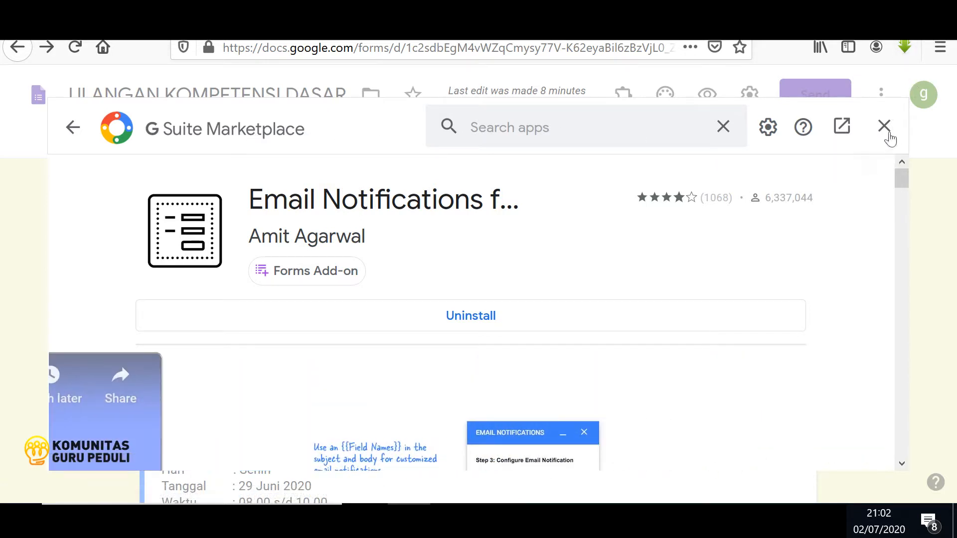
pyautogui.click(884, 131)
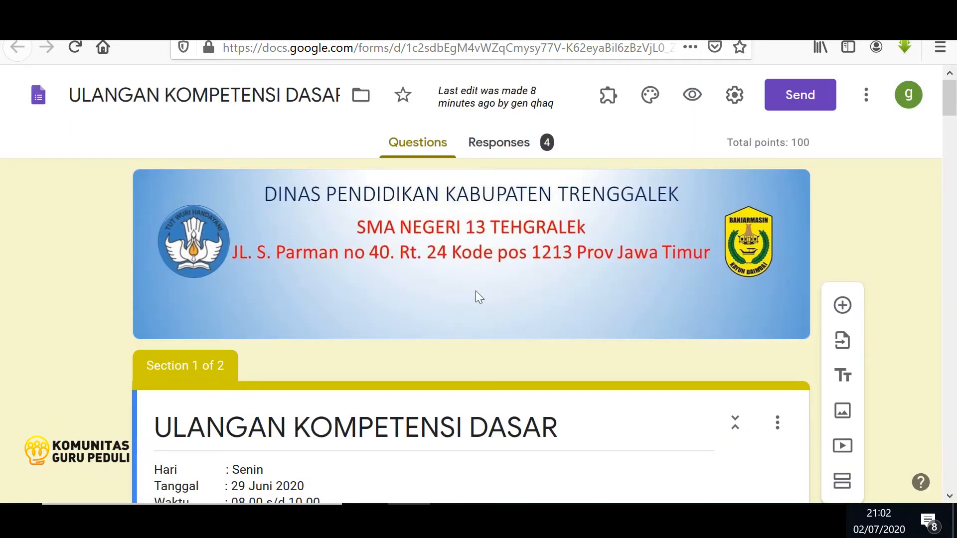
# - Open the Limit Google Form Responses settings of the Email Notifications for Google Forms add-on
pyautogui.scroll(-10, 475, 291)
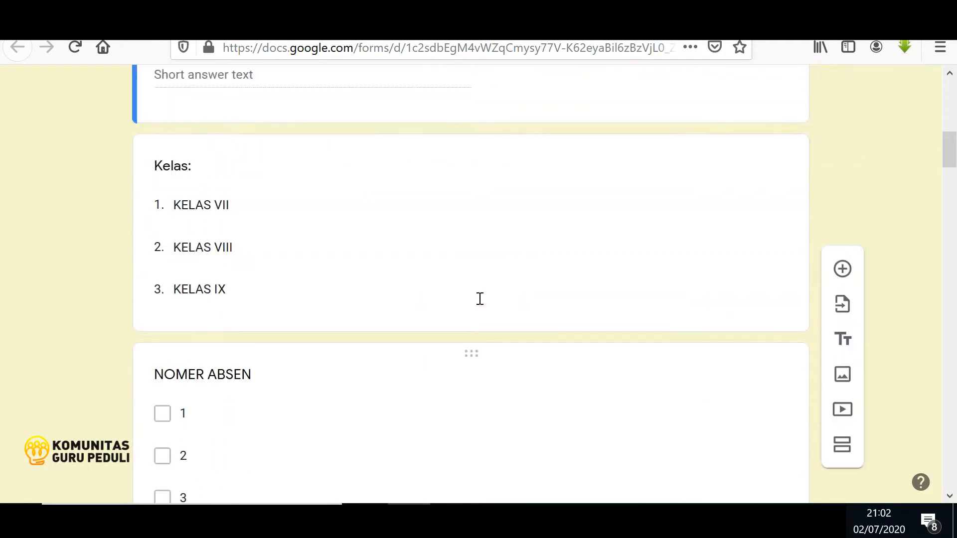
pyautogui.scroll(10, 480, 298)
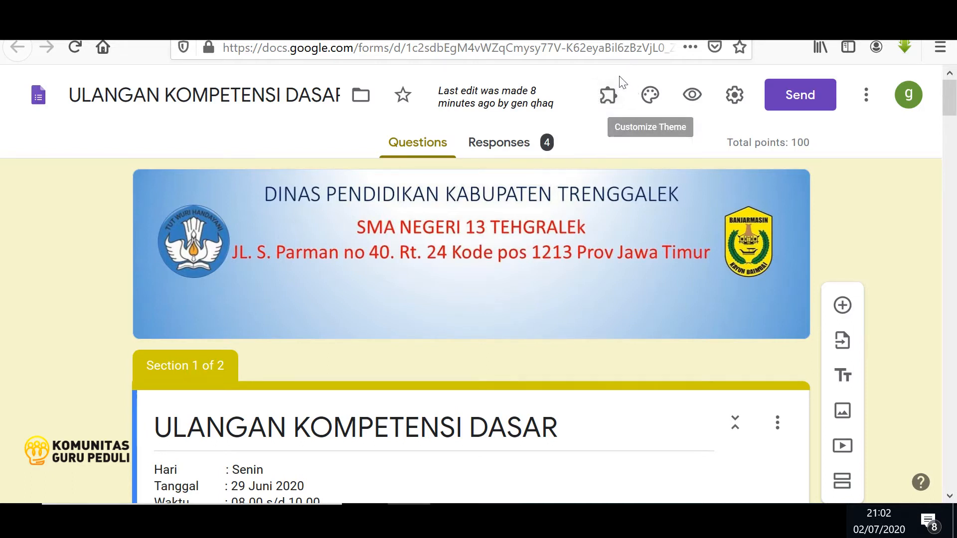
pyautogui.click(609, 100)
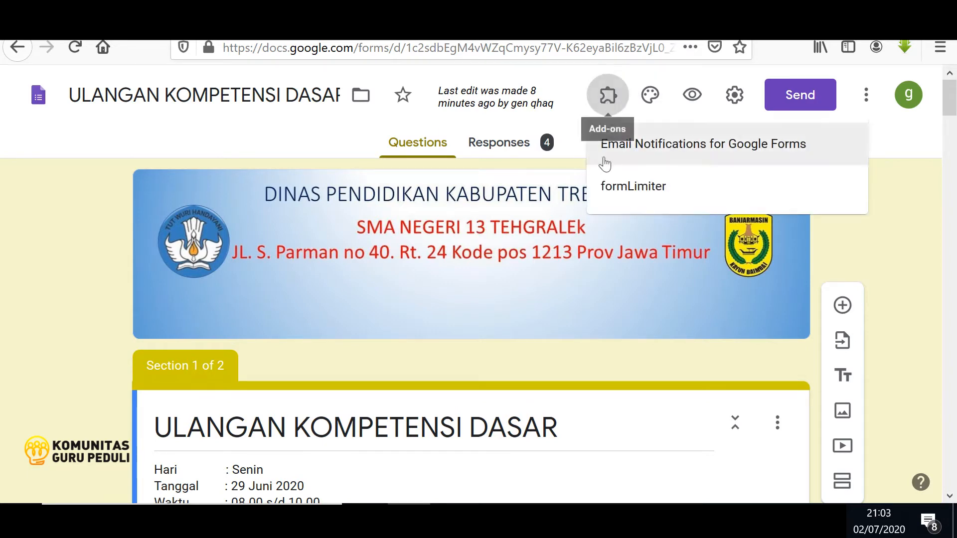
pyautogui.click(669, 147)
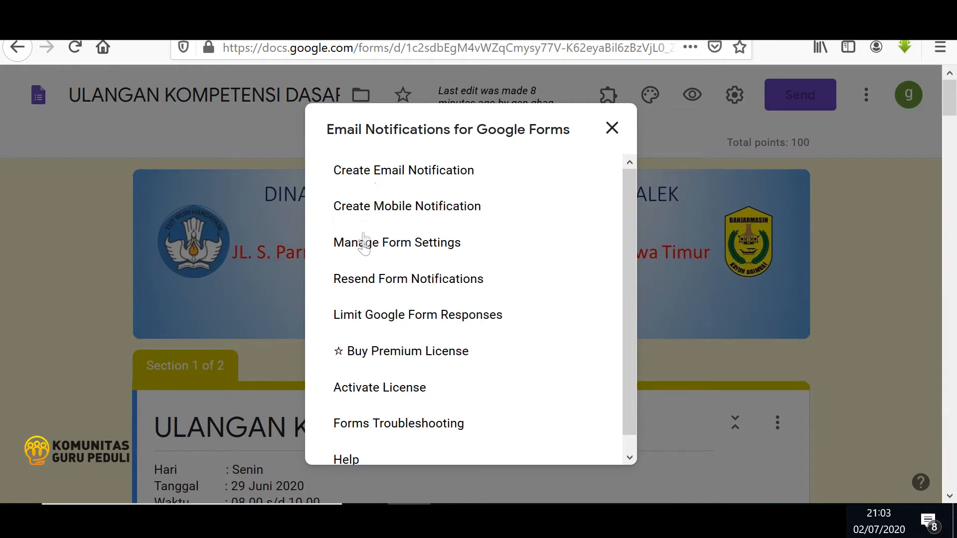
pyautogui.scroll(-1, 362, 270)
pyautogui.scroll(1, 365, 353)
pyautogui.click(400, 321)
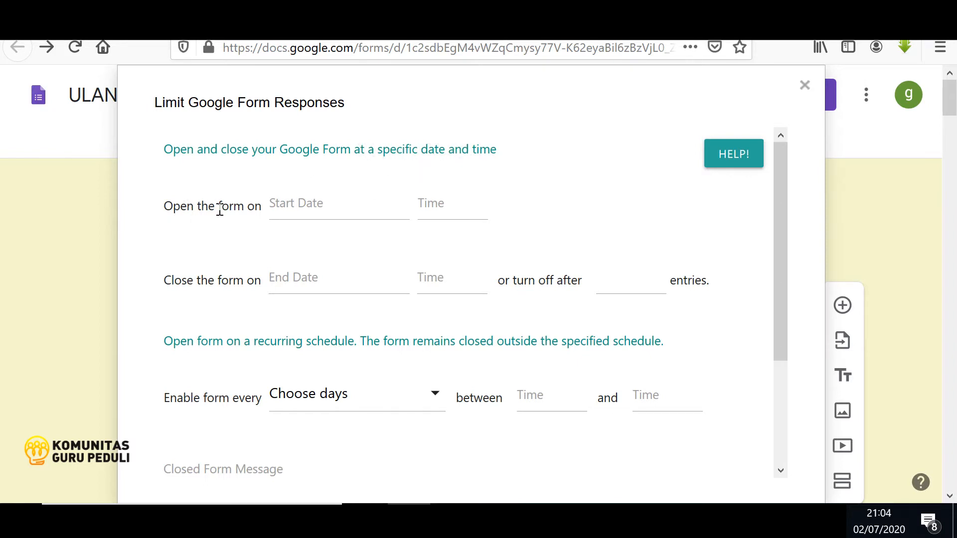
# - Set the form's opening date to 07/02/2020
pyautogui.click(295, 206)
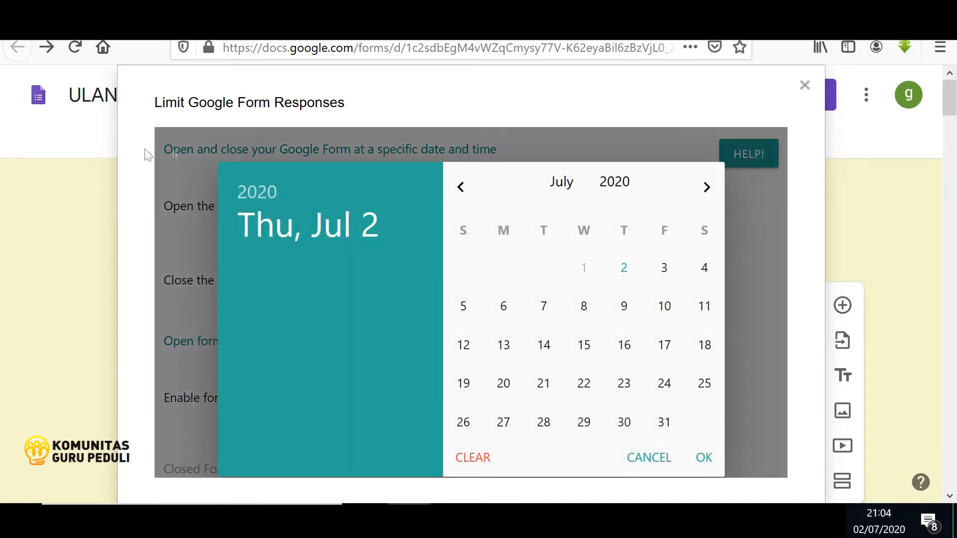
pyautogui.click(647, 458)
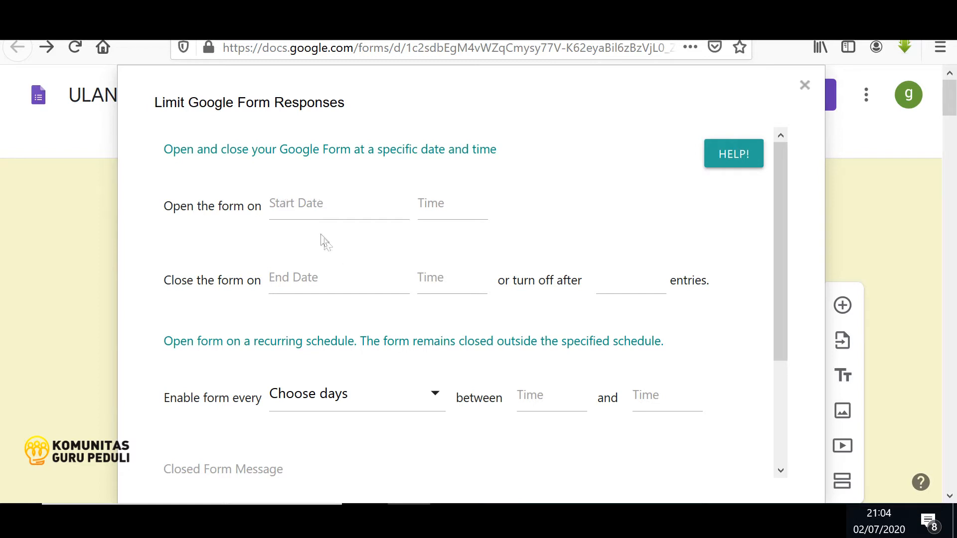
pyautogui.click(305, 202)
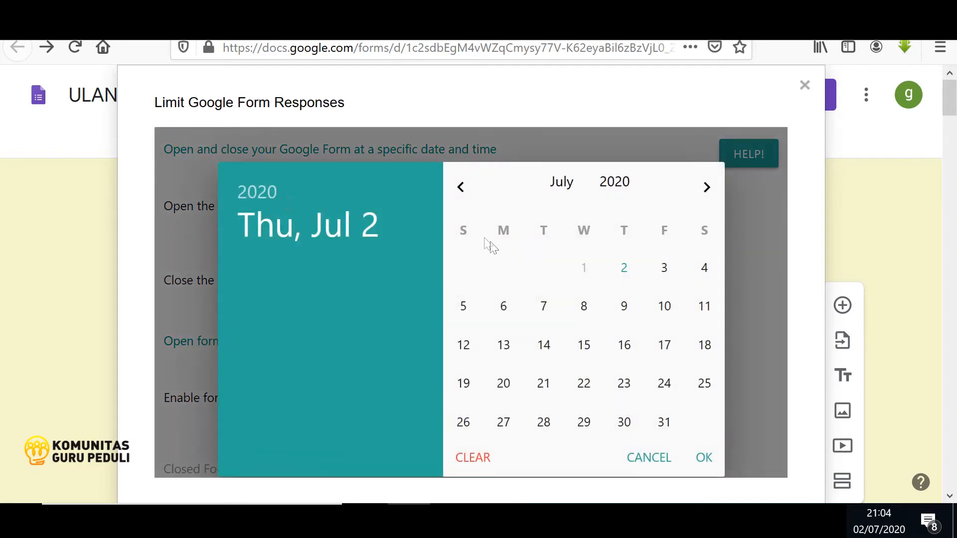
pyautogui.click(625, 275)
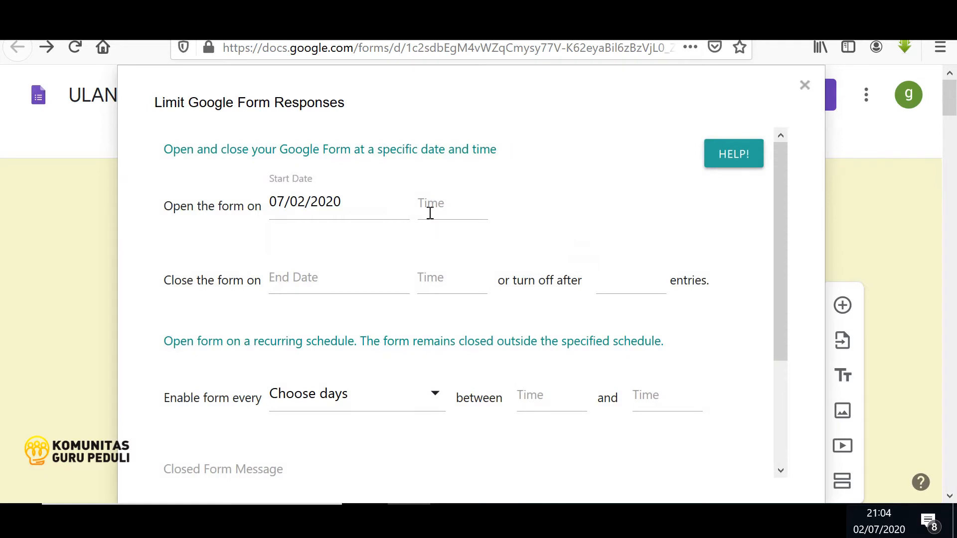
# - Try 22 and 23 as the hour of the form's opening time
pyautogui.click(429, 209)
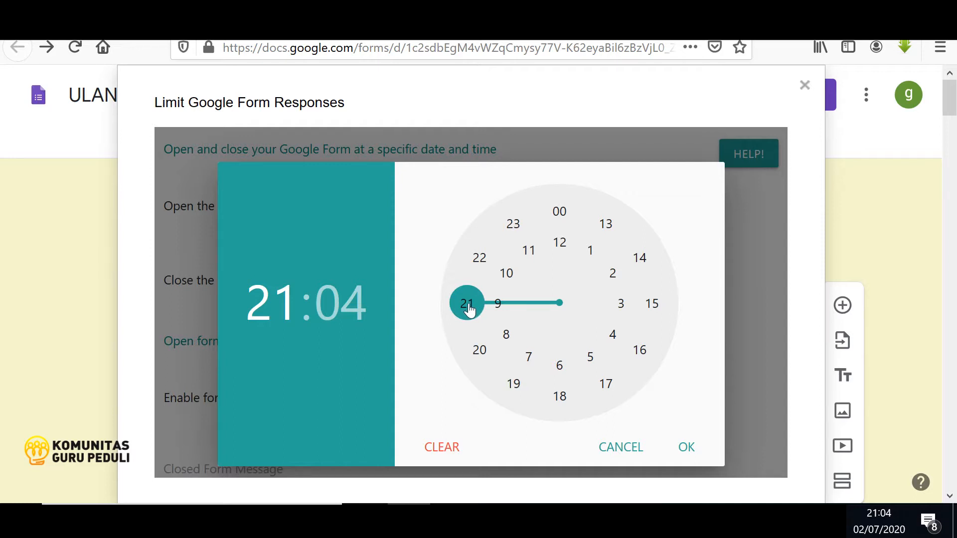
pyautogui.click(480, 280)
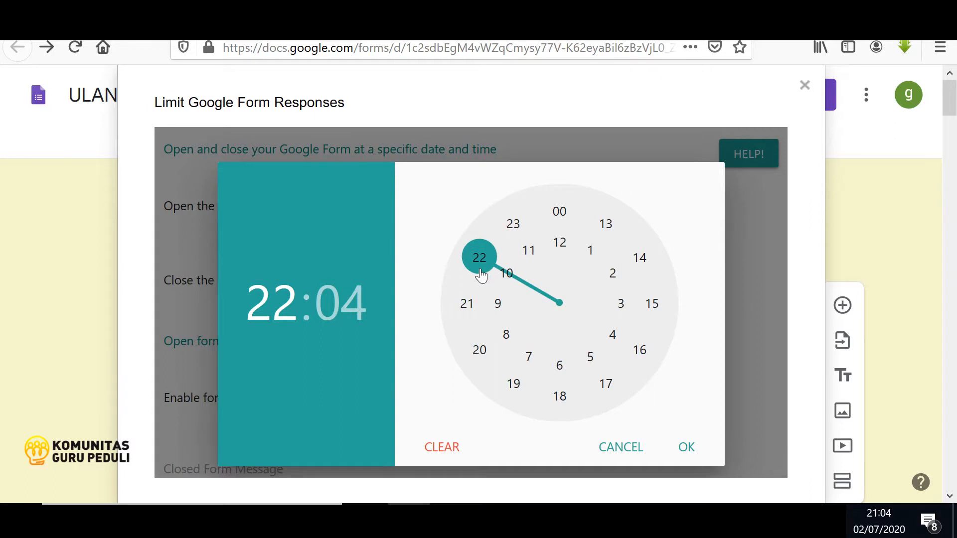
pyautogui.click(507, 239)
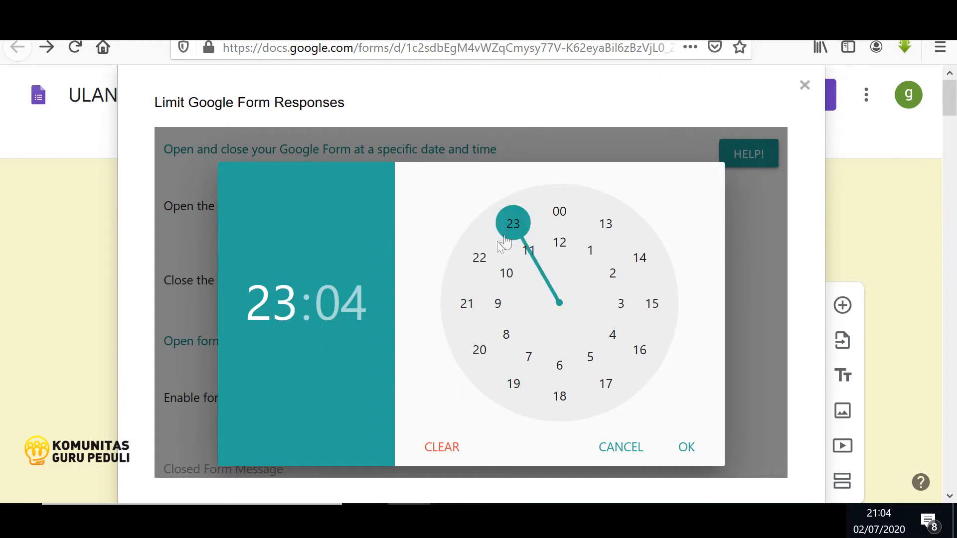
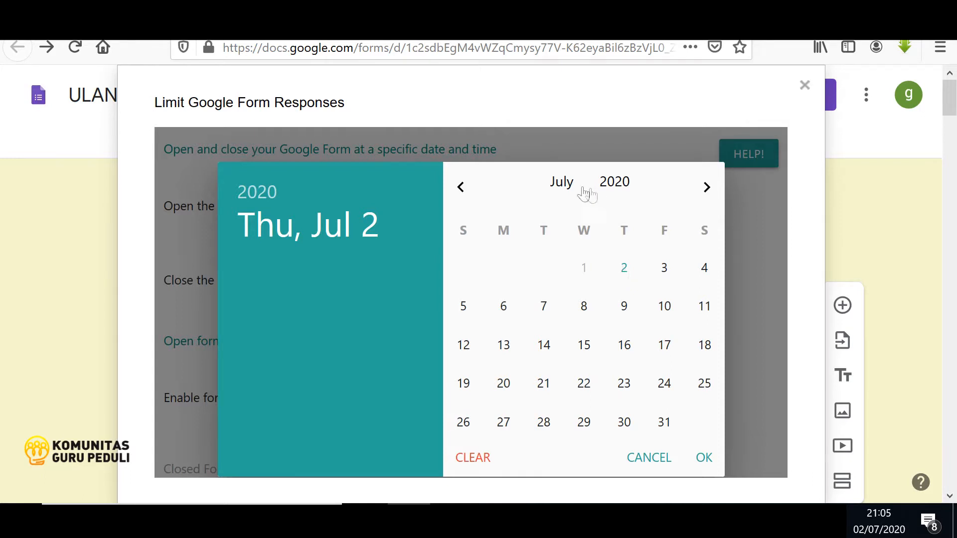
# - Set the form's closing date to 07/02/2020 and its closing time to 21:10
pyautogui.click(461, 188)
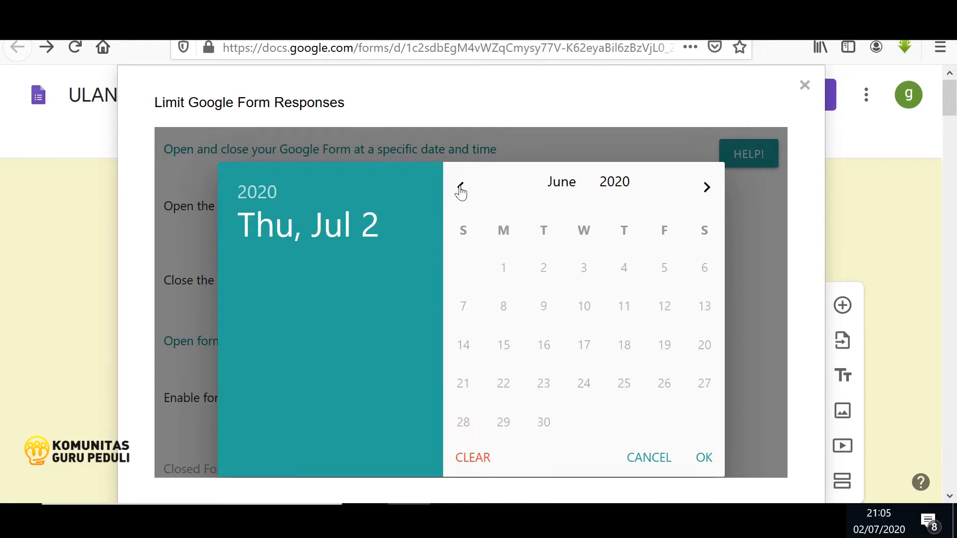
pyautogui.click(707, 189)
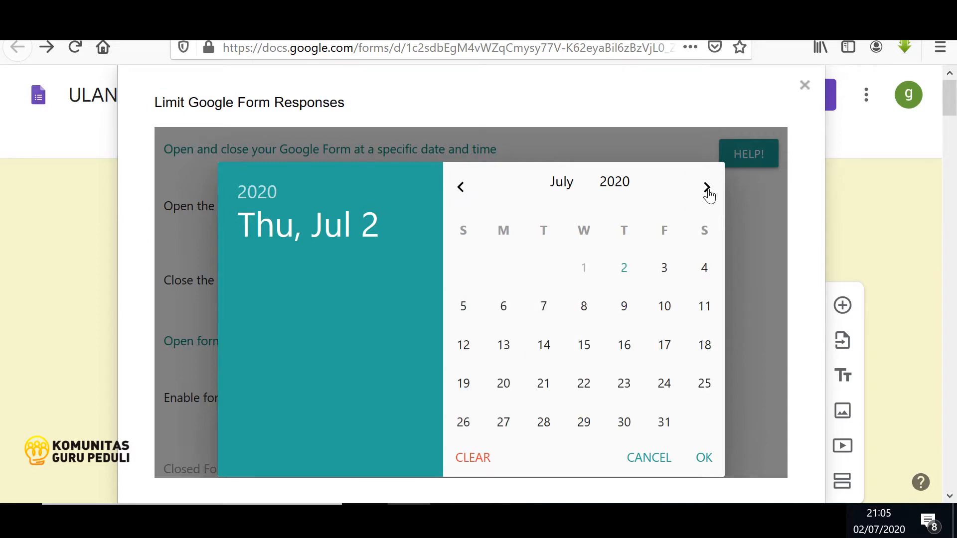
pyautogui.click(624, 274)
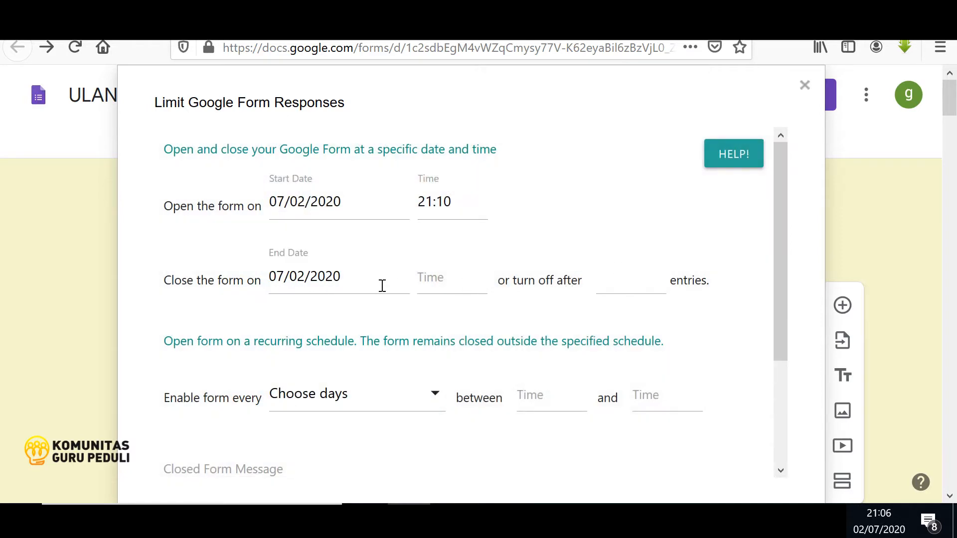
pyautogui.click(438, 283)
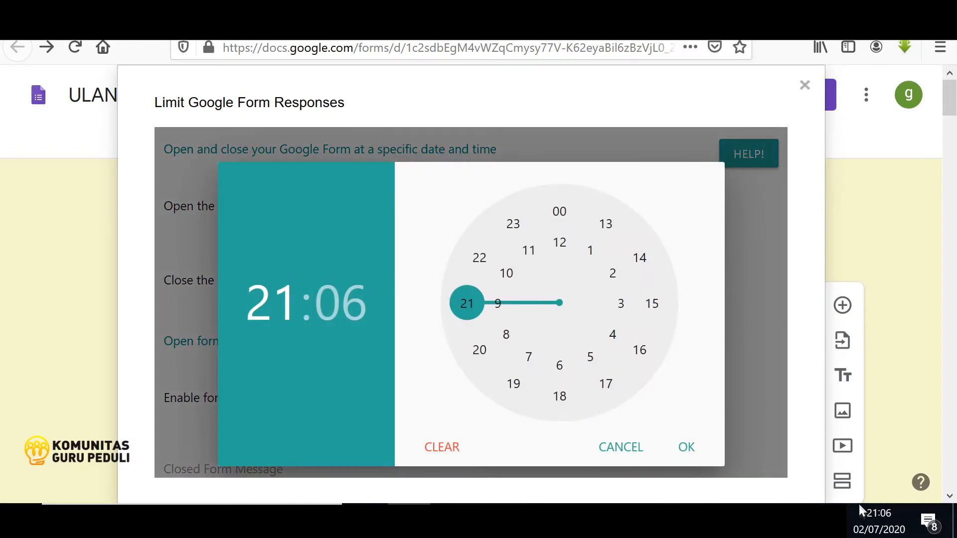
pyautogui.moveTo(863, 514)
pyautogui.click(467, 305)
pyautogui.click(622, 236)
pyautogui.click(640, 263)
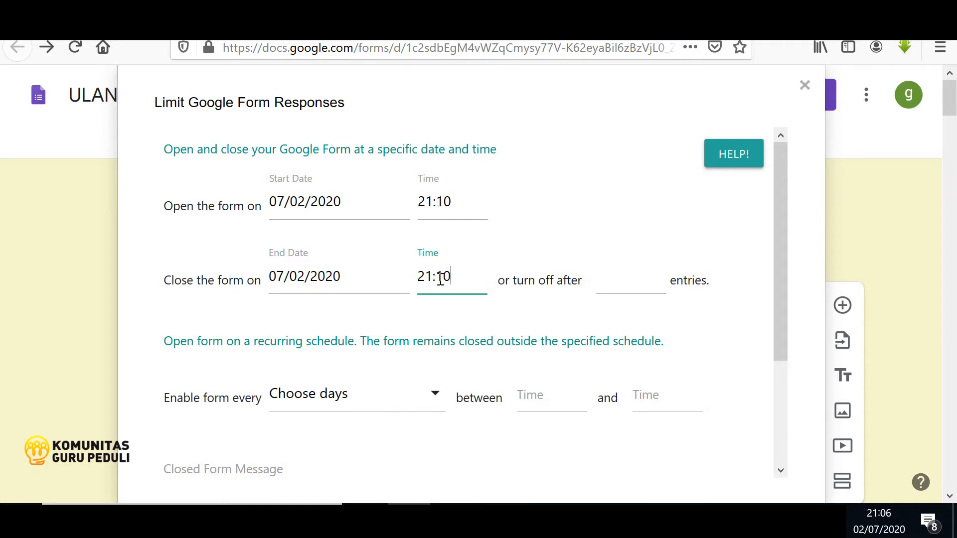
# - Set the form's opening time to 21:00
pyautogui.click(436, 201)
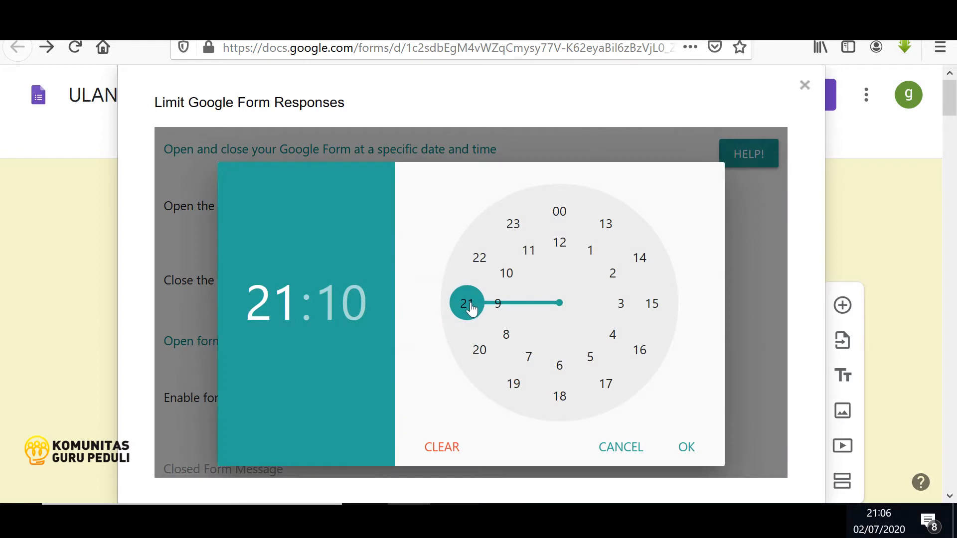
pyautogui.moveTo(471, 308)
pyautogui.mouseDown()
pyautogui.moveTo(516, 238)
pyautogui.moveTo(555, 225)
pyautogui.moveTo(472, 281)
pyautogui.moveTo(469, 302)
pyautogui.mouseUp()
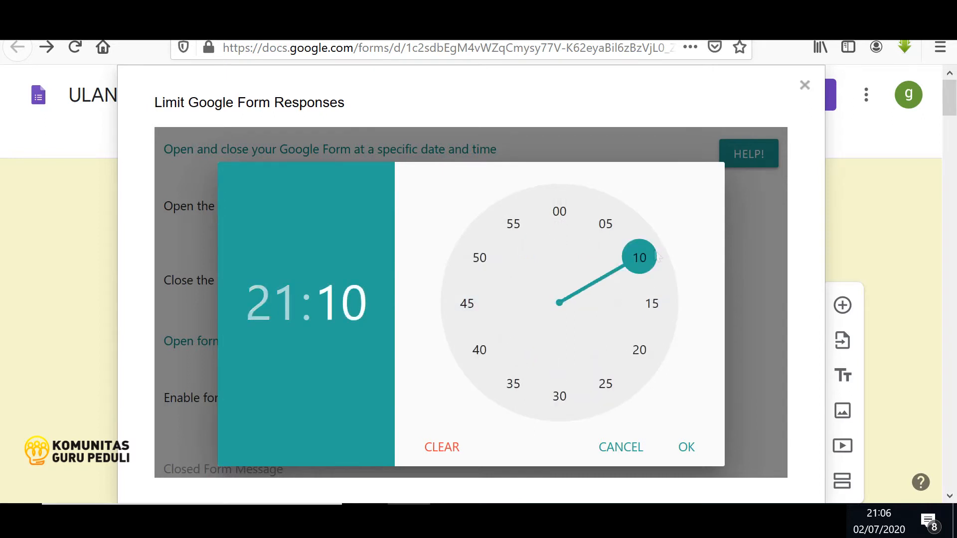
pyautogui.moveTo(643, 259); pyautogui.dragTo(559, 223)
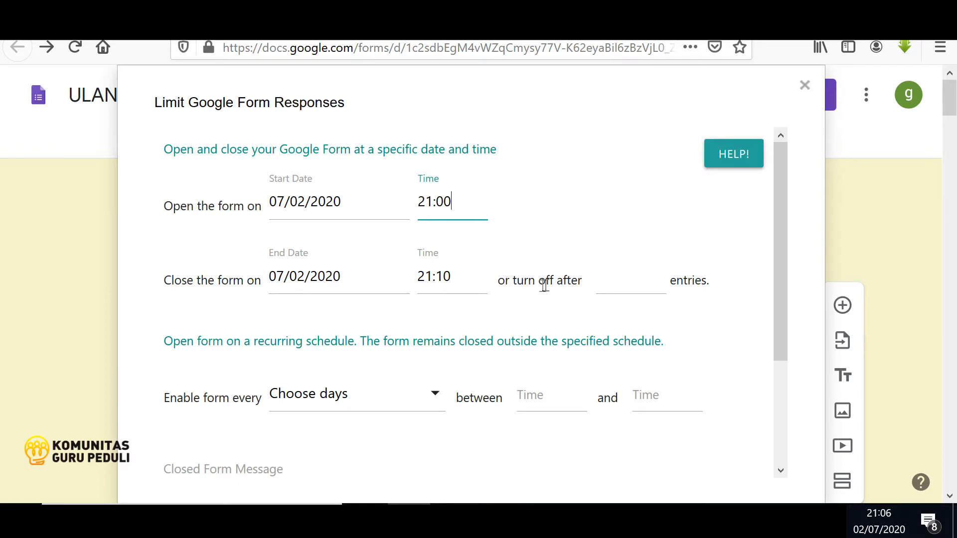
# - Set the form to turn off after 30 entries, with the closed form message "Maaf anda terlambat...lain kali cepet yaa"
pyautogui.click(617, 283)
pyautogui.write('30')
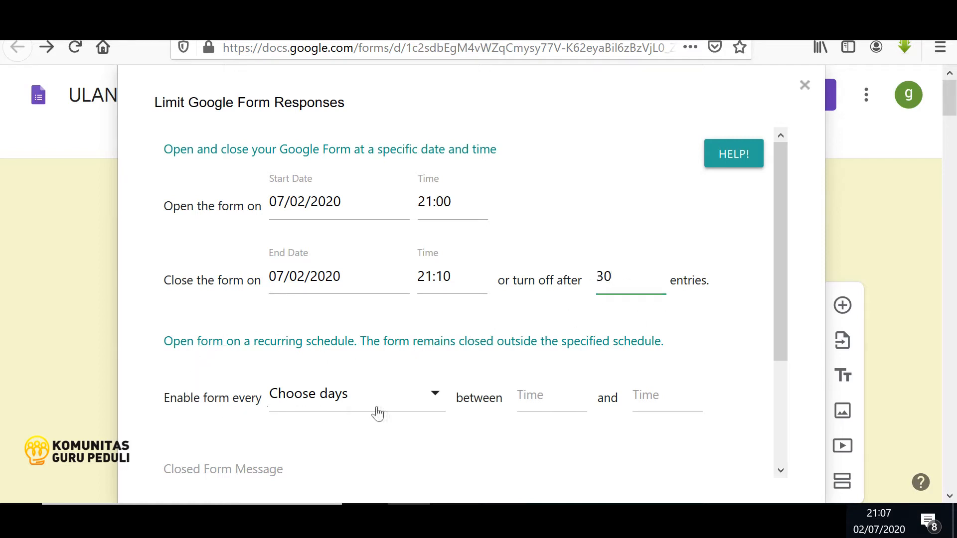
pyautogui.scroll(-3, 215, 402)
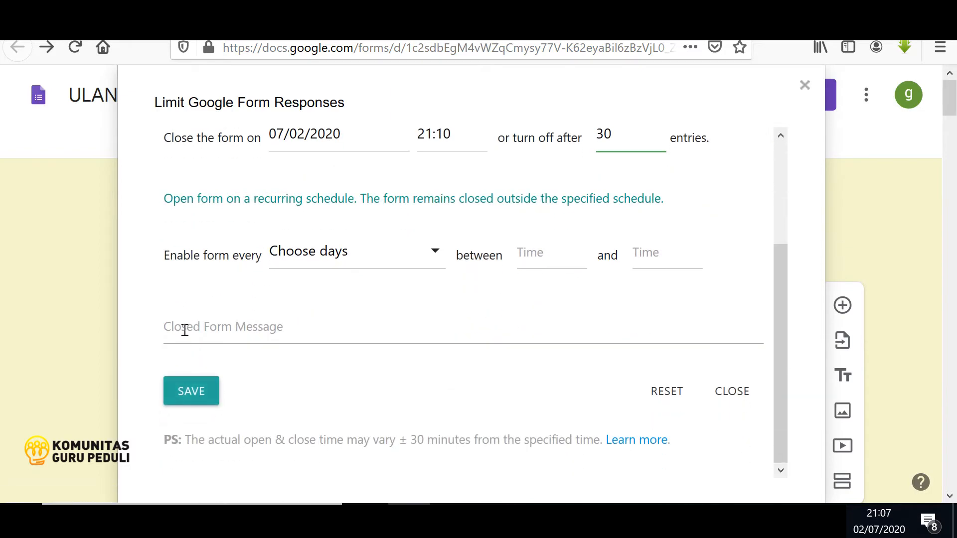
pyautogui.click(185, 330)
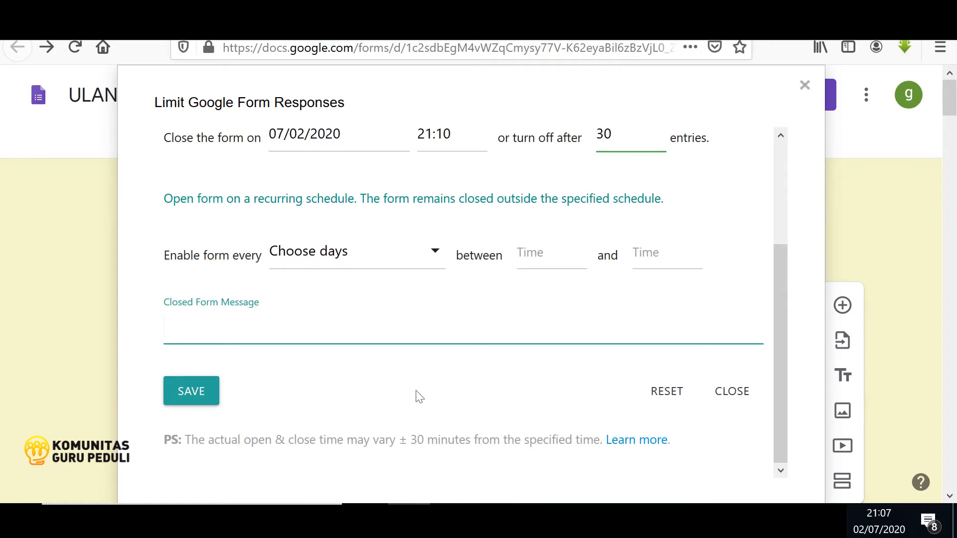
pyautogui.write('Maaf anda t')
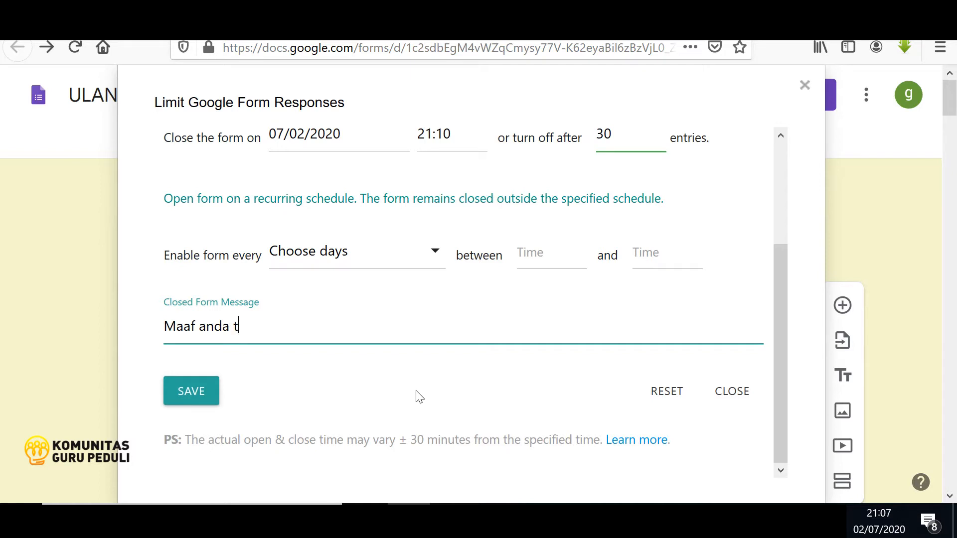
pyautogui.write('erlambat')
pyautogui.write('...lain k')
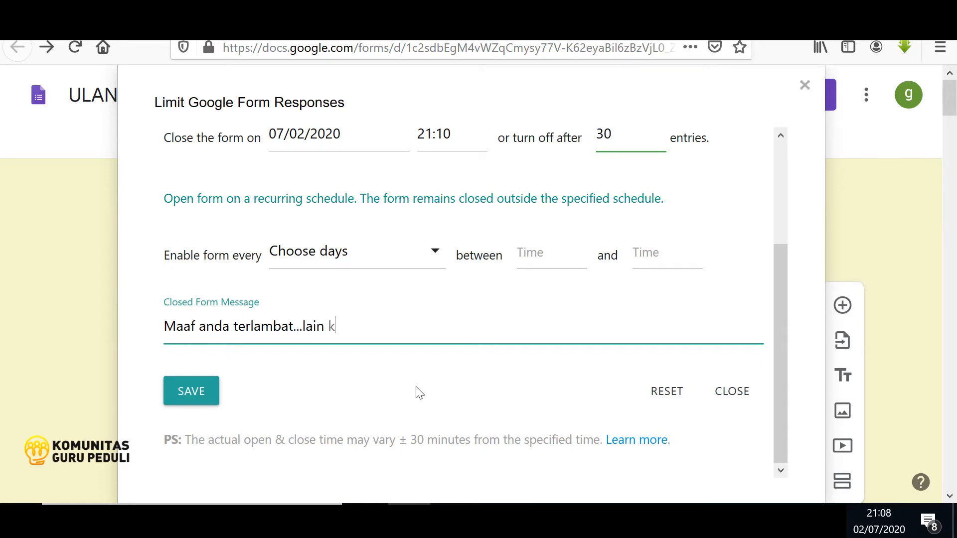
pyautogui.write('ali cepet yaa')
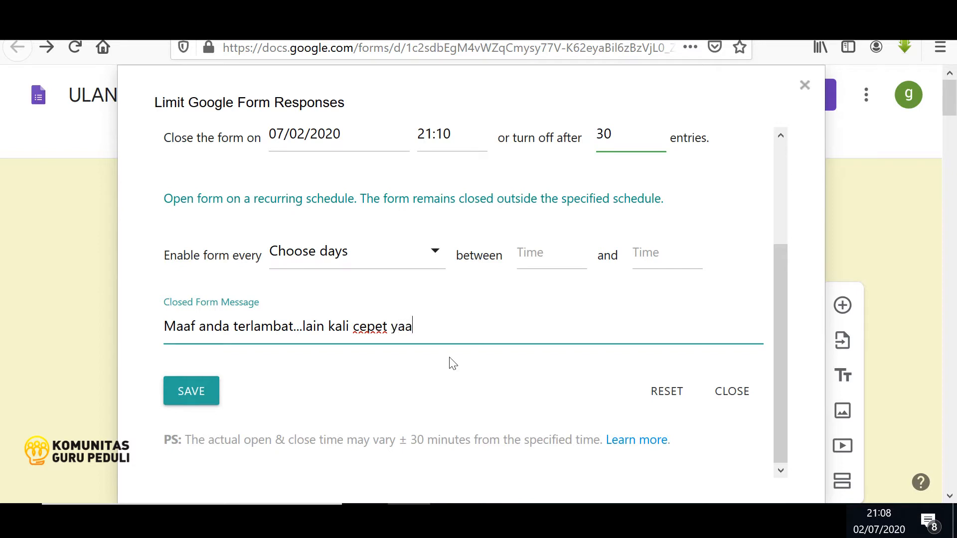
# - Save the form's response limits and close the settings dialog
pyautogui.click(191, 392)
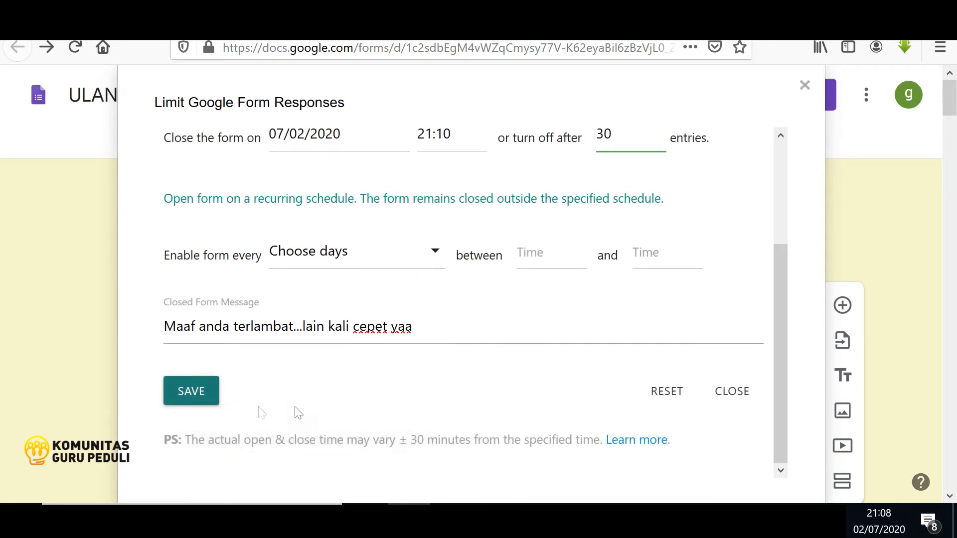
pyautogui.click(711, 393)
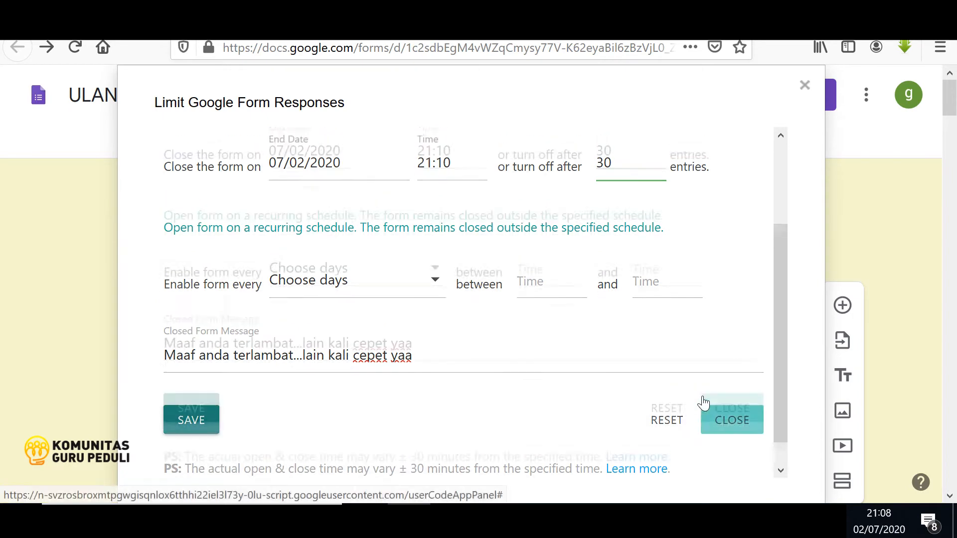
pyautogui.click(804, 85)
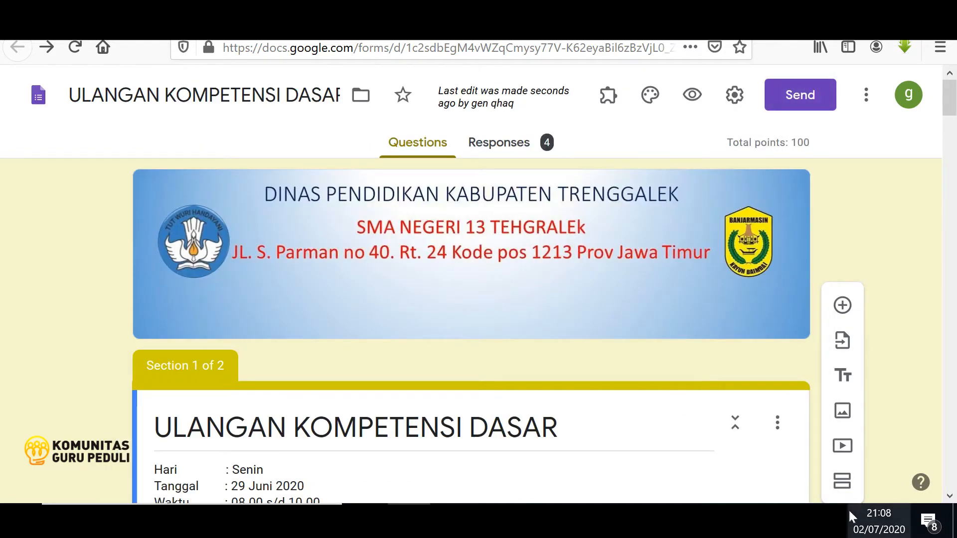
# - Preview the exam form and look through its first section, including the class options and the token field
pyautogui.moveTo(872, 516)
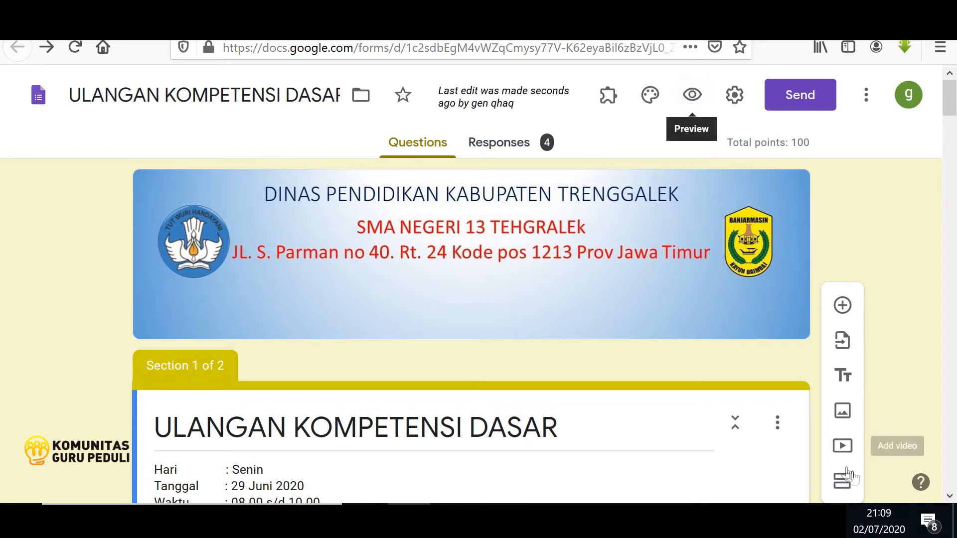
pyautogui.click(682, 99)
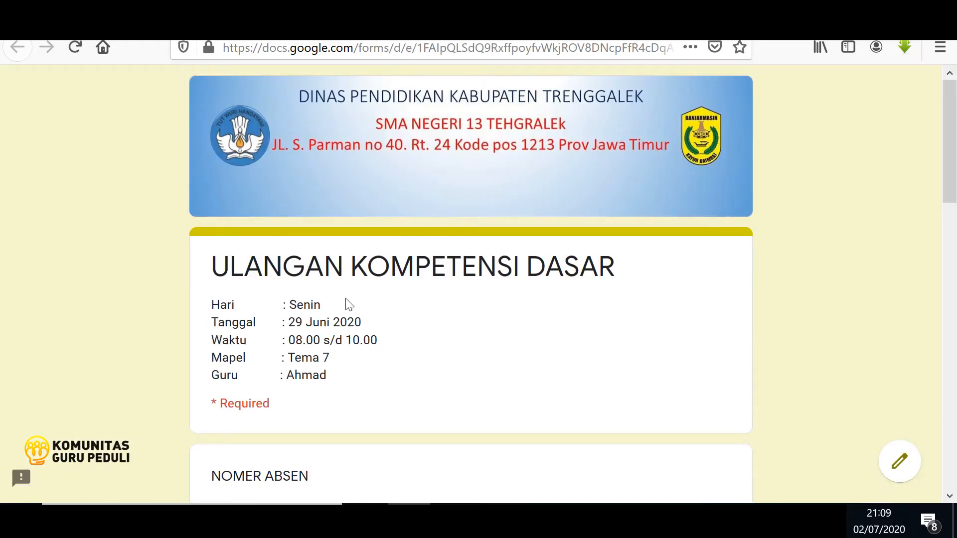
pyautogui.scroll(-5, 346, 304)
pyautogui.scroll(3, 349, 314)
pyautogui.scroll(-10, 259, 391)
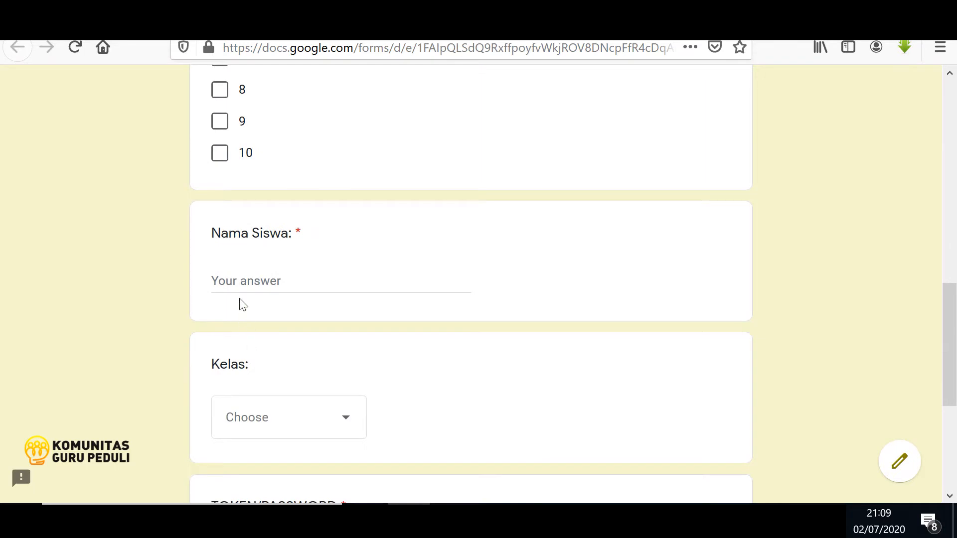
pyautogui.scroll(-5, 241, 303)
pyautogui.scroll(6, 241, 299)
pyautogui.scroll(10, 241, 302)
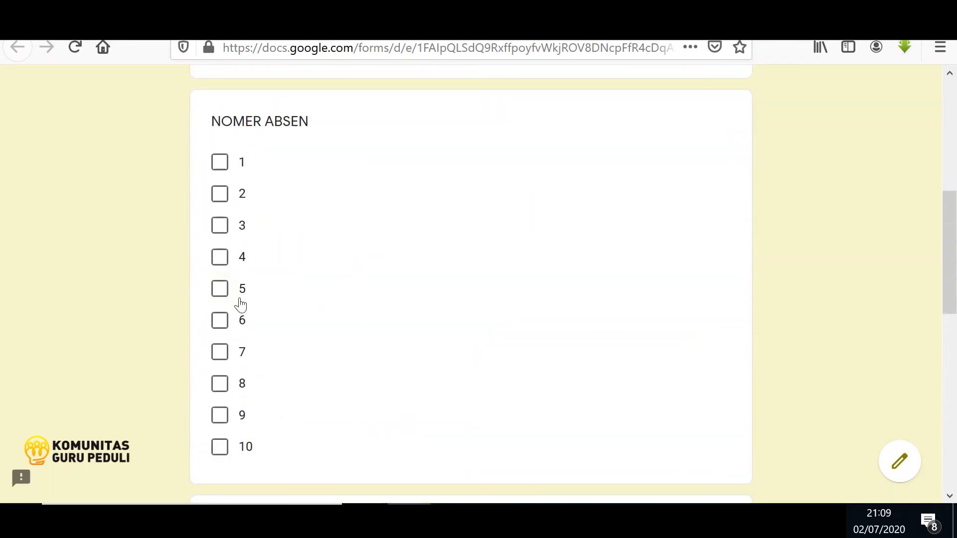
pyautogui.scroll(-3, 259, 338)
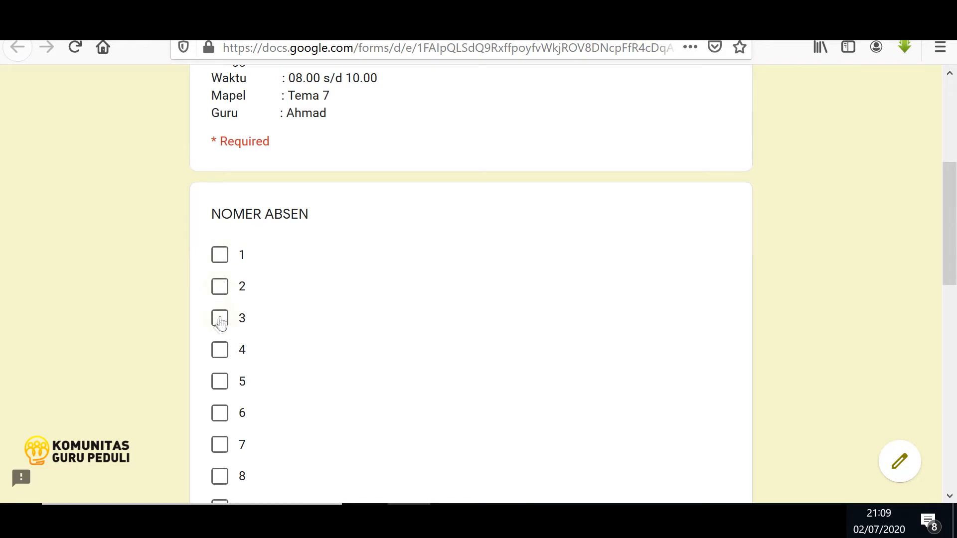
pyautogui.scroll(-5, 222, 327)
pyautogui.scroll(-4, 299, 374)
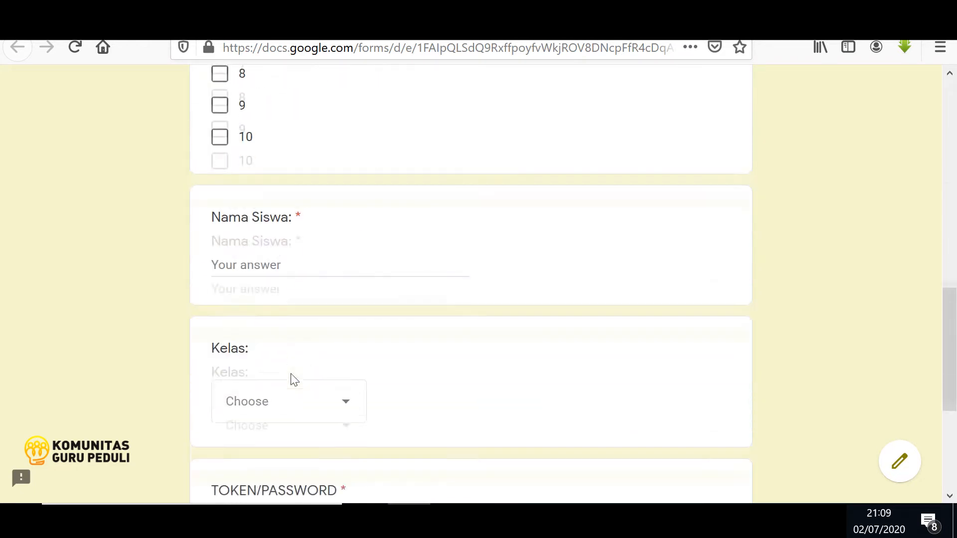
pyautogui.click(342, 349)
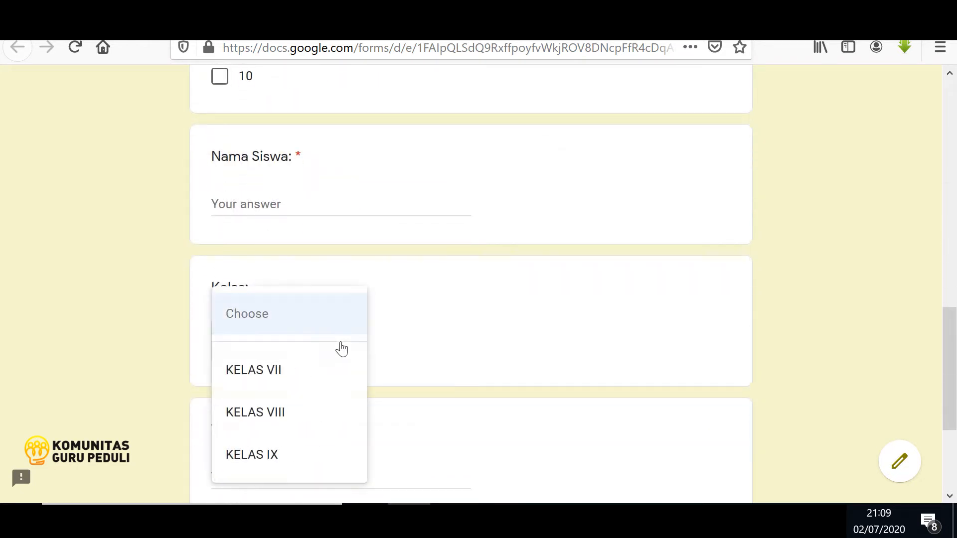
pyautogui.click(479, 333)
pyautogui.scroll(-2, 312, 391)
pyautogui.scroll(-1, 299, 359)
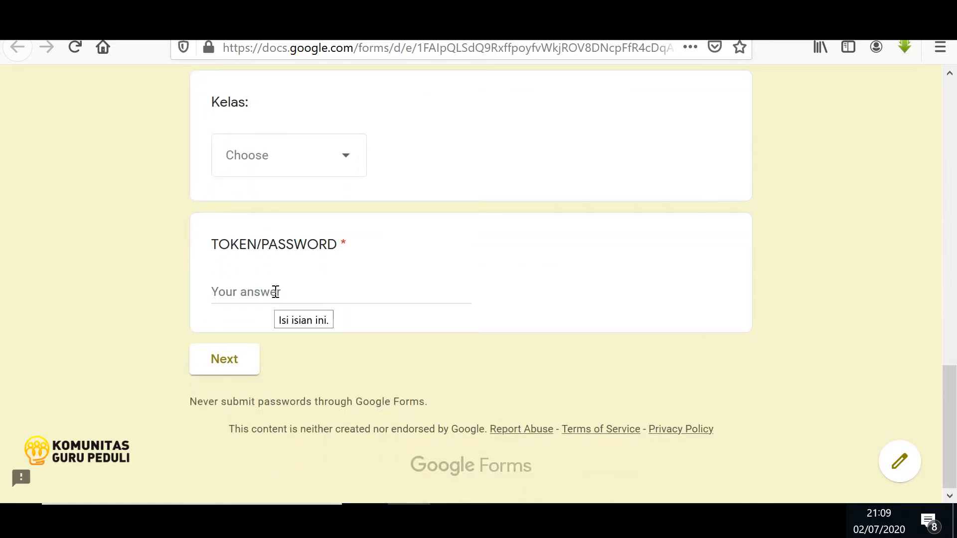
# - Copy the previewed form's address, open it in a new Chrome tab and look through the questions
pyautogui.click(413, 48)
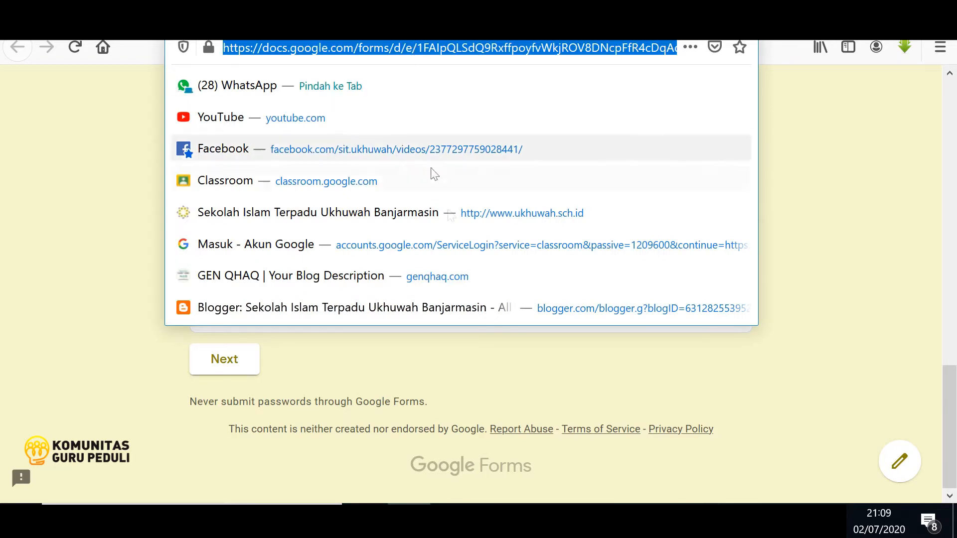
pyautogui.click(668, 521)
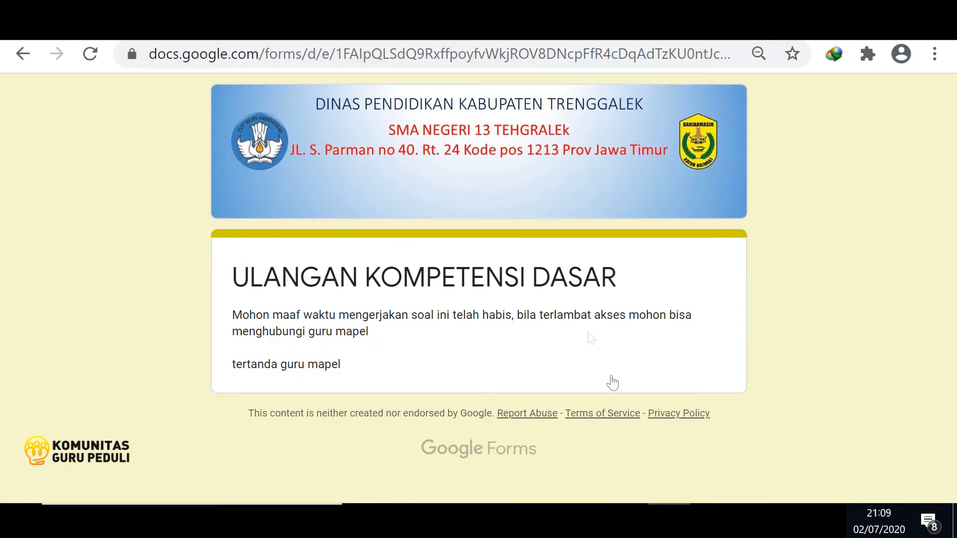
pyautogui.hotkey('ctrl', 't')
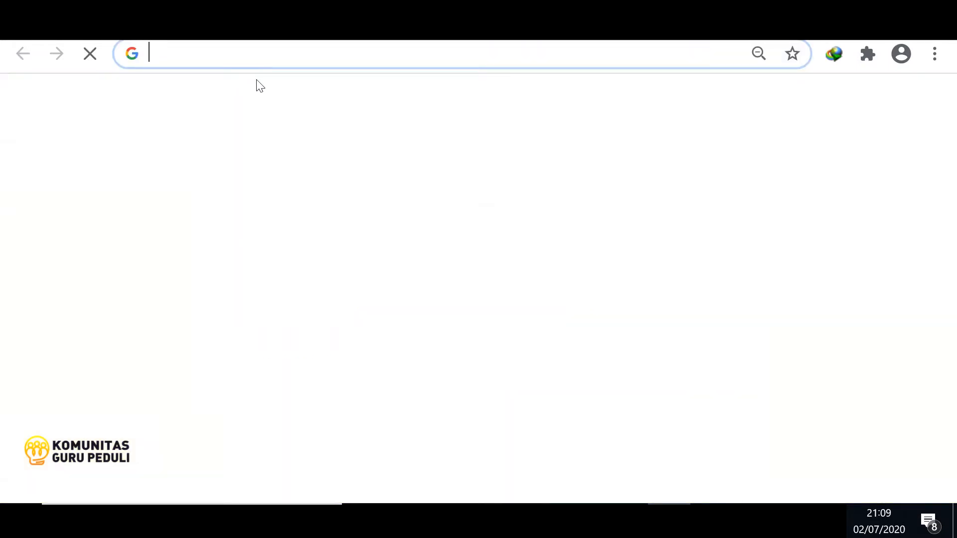
pyautogui.write('https://docs.google.com/forms/d/e/1FAIpQLSdQ9RxffpoyfvWkjROV8DNcpFfR4cDqAdTzKU0ntJc9VgXj8A/viewform')
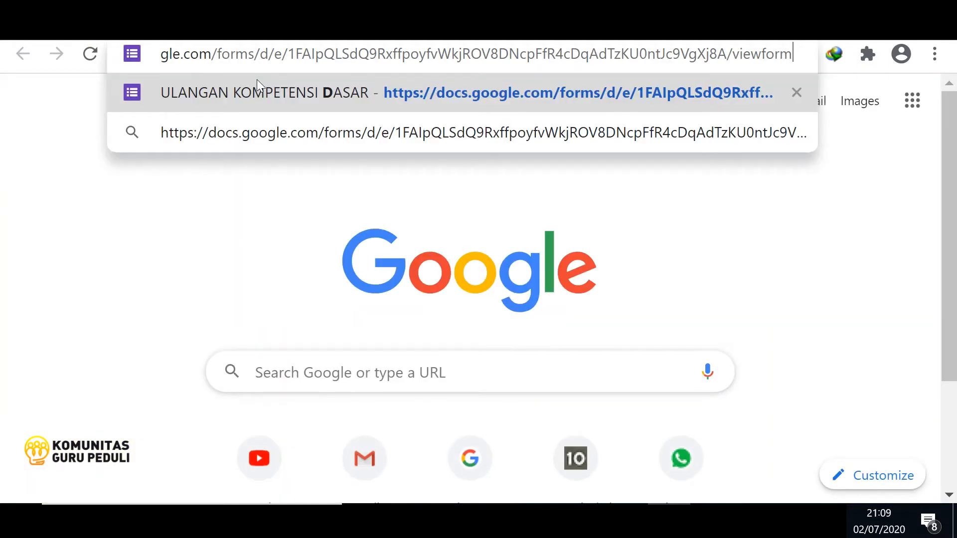
pyautogui.press('Return')
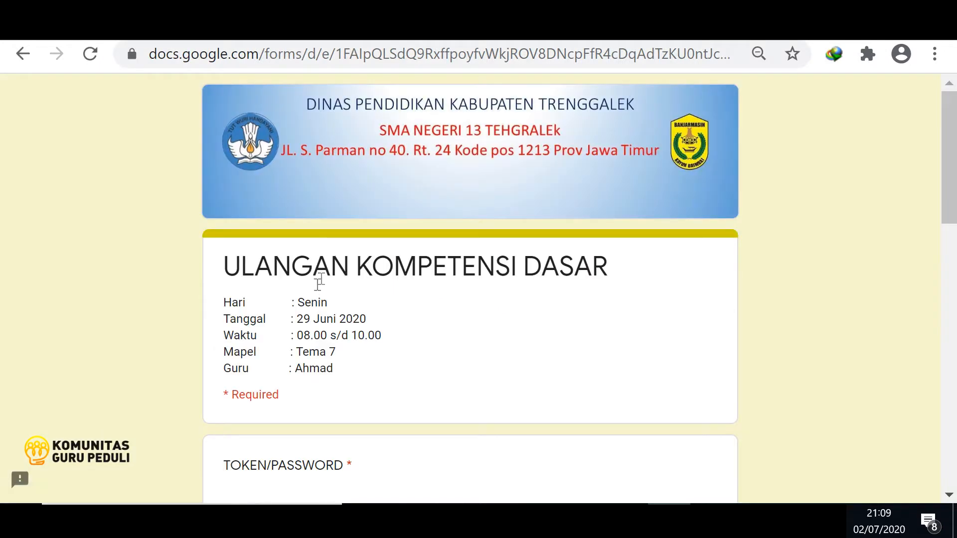
pyautogui.scroll(-4, 317, 284)
pyautogui.scroll(-10, 313, 291)
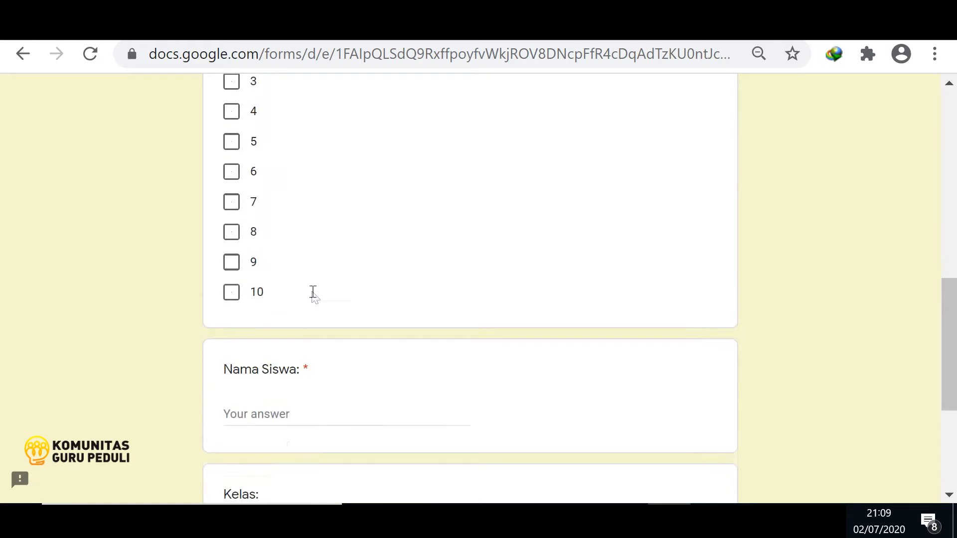
pyautogui.scroll(-3, 313, 291)
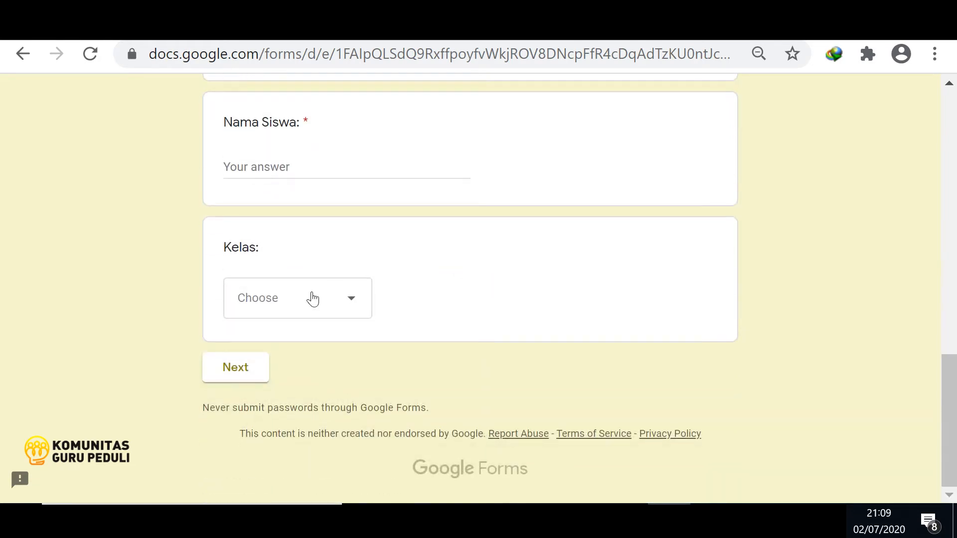
pyautogui.scroll(15, 313, 298)
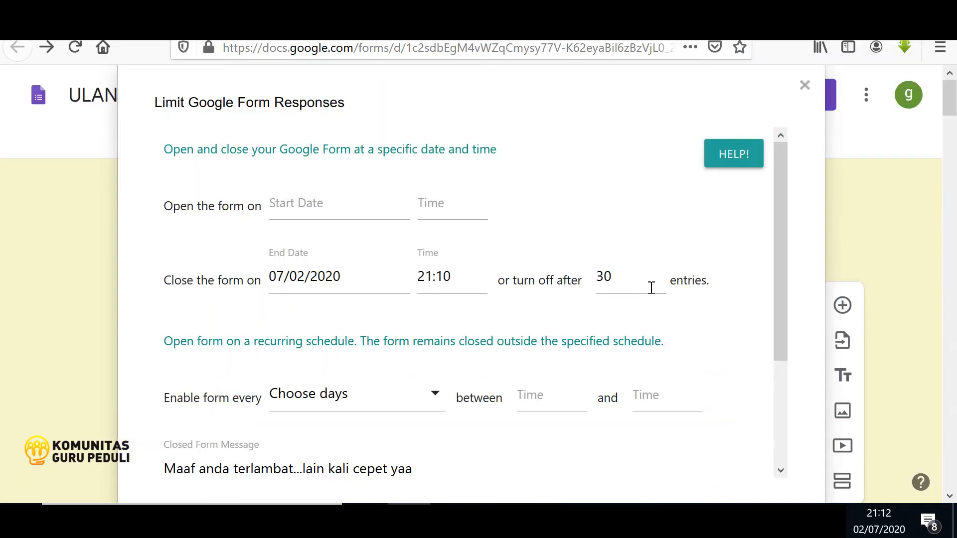
# - Remove the limit on the number of entries after which the form turns off
pyautogui.scroll(-3, 651, 287)
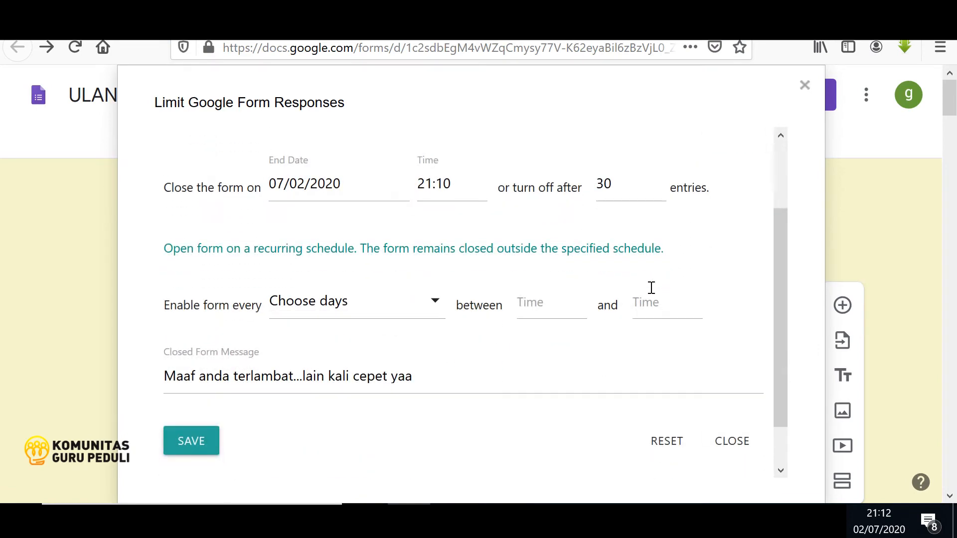
pyautogui.scroll(3, 651, 288)
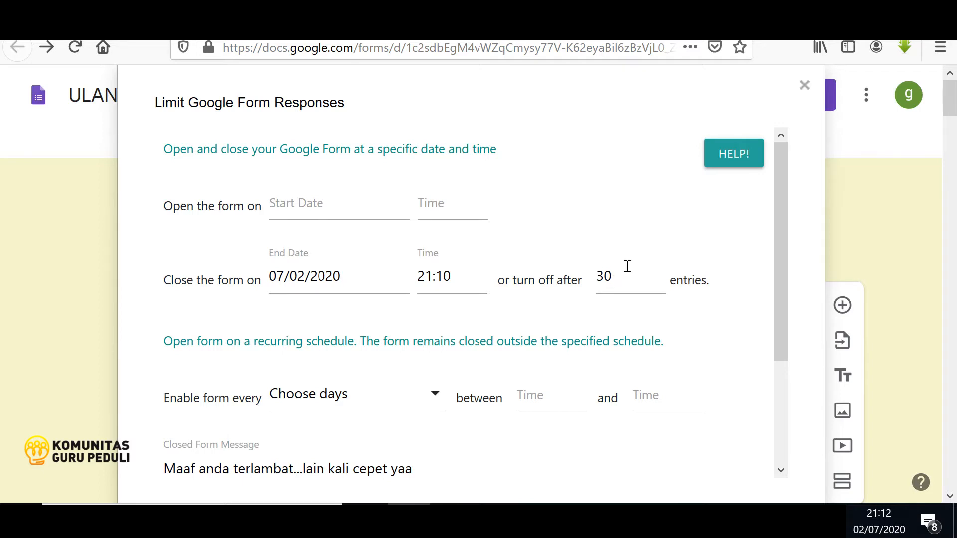
pyautogui.moveTo(600, 278); pyautogui.dragTo(612, 277)
pyautogui.press('BackSpace')
# - Set the form's opening date to 07/02/2020 and its opening time to 21:00
pyautogui.click(309, 202)
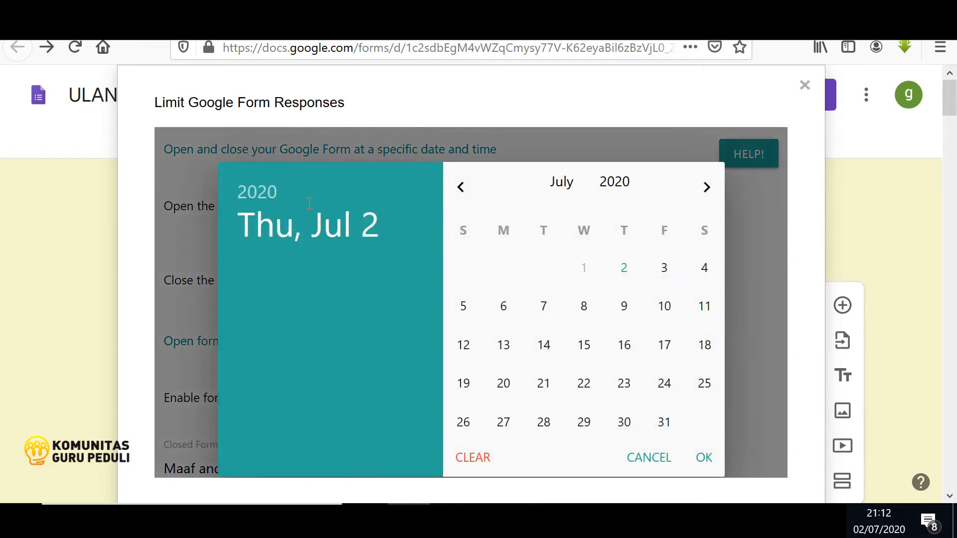
pyautogui.click(623, 270)
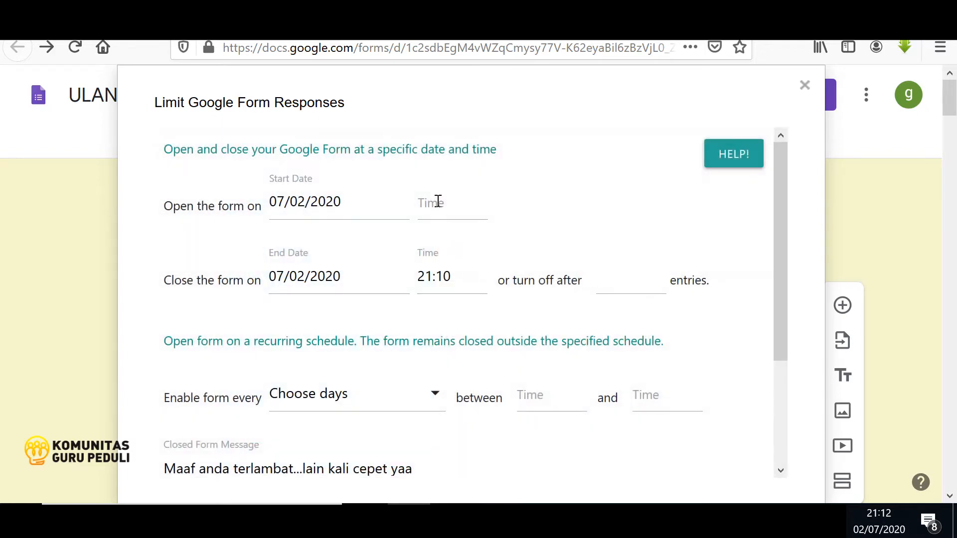
pyautogui.click(438, 199)
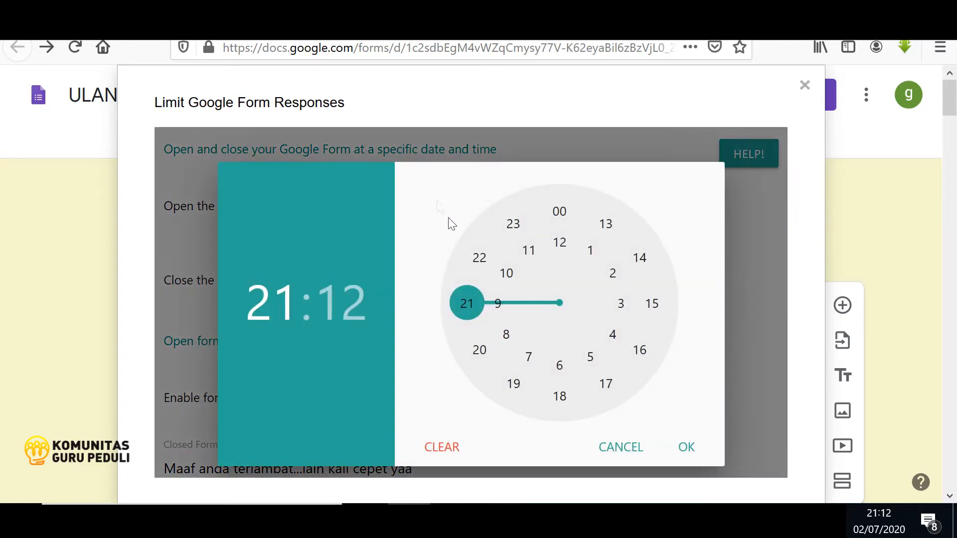
pyautogui.click(468, 304)
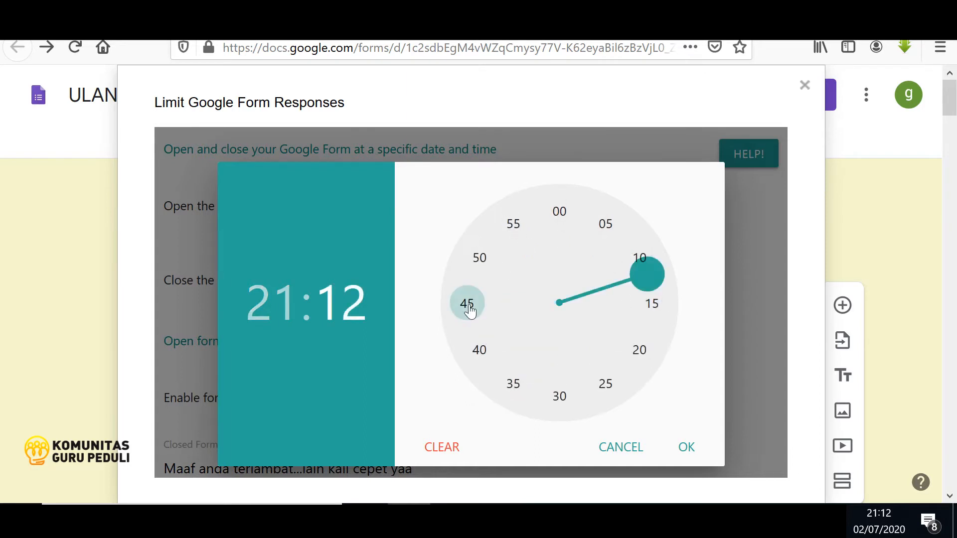
pyautogui.click(552, 209)
pyautogui.click(558, 222)
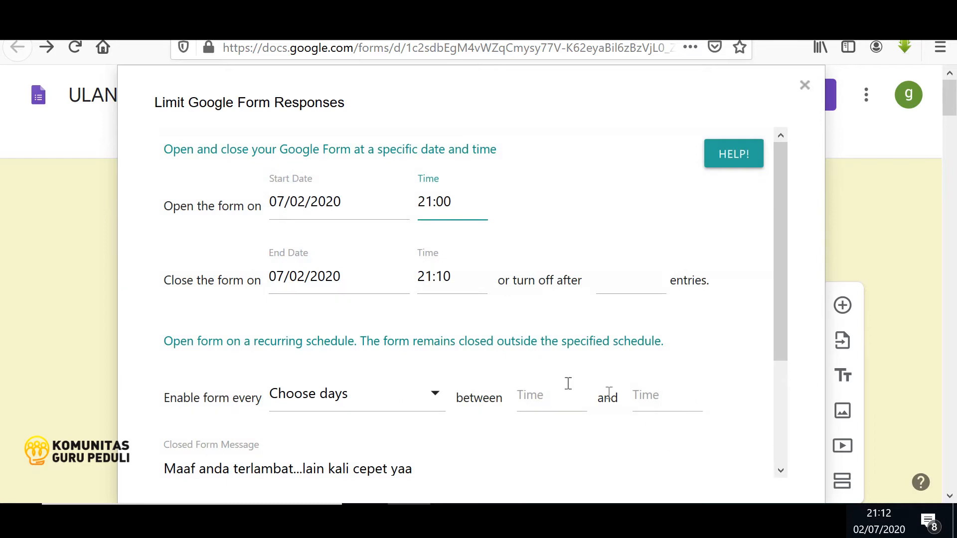
# - Set the form's closing time to 21:13
pyautogui.click(447, 280)
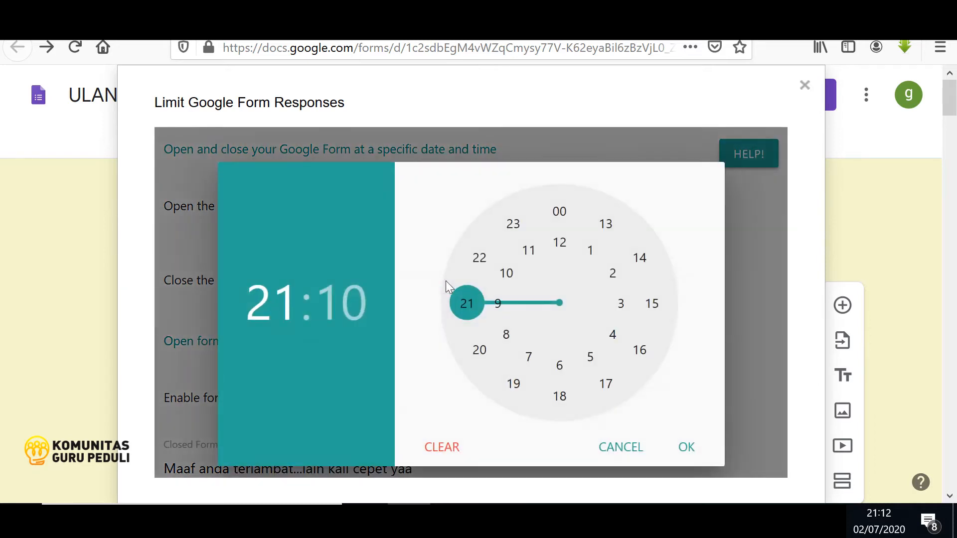
pyautogui.click(464, 310)
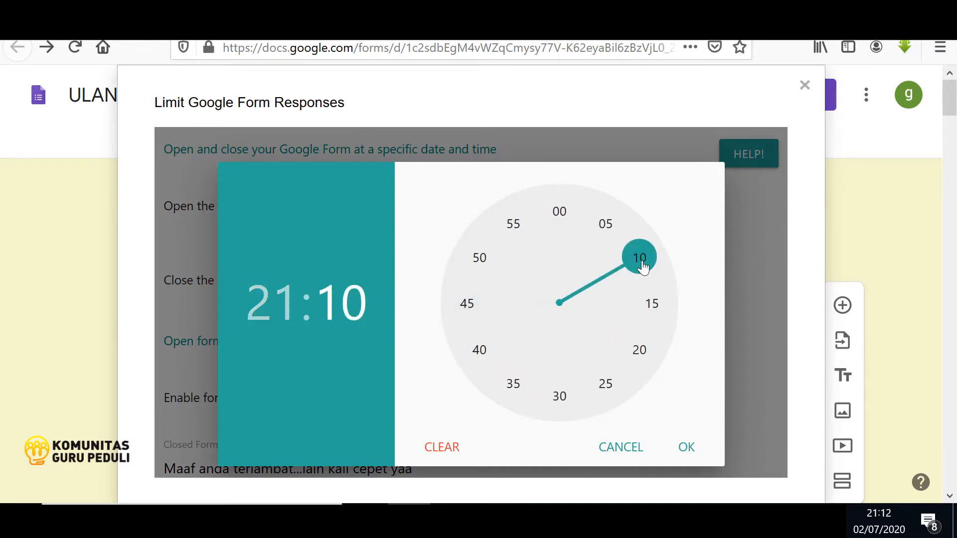
pyautogui.moveTo(642, 263); pyautogui.dragTo(647, 280)
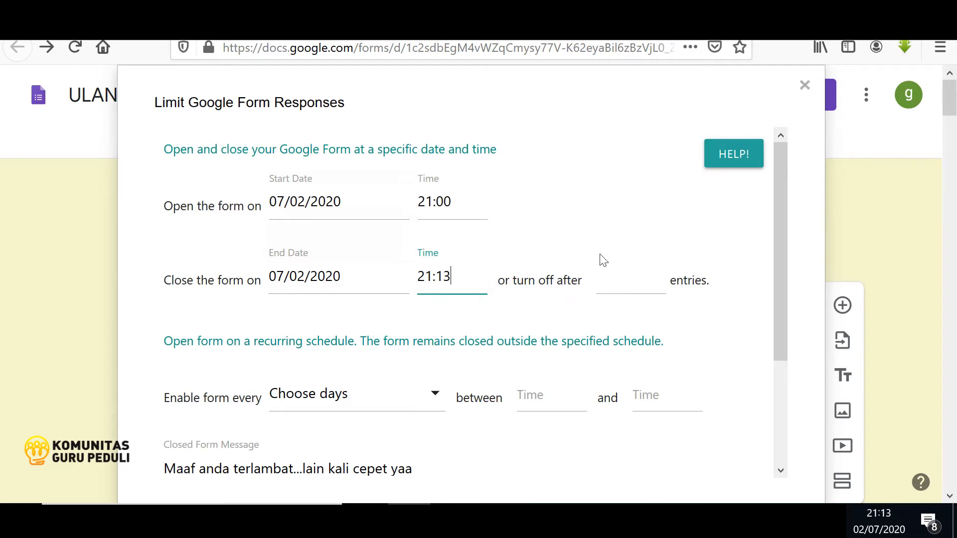
# - Save the form's opening and closing schedule and close the response limit settings
pyautogui.scroll(-2, 601, 259)
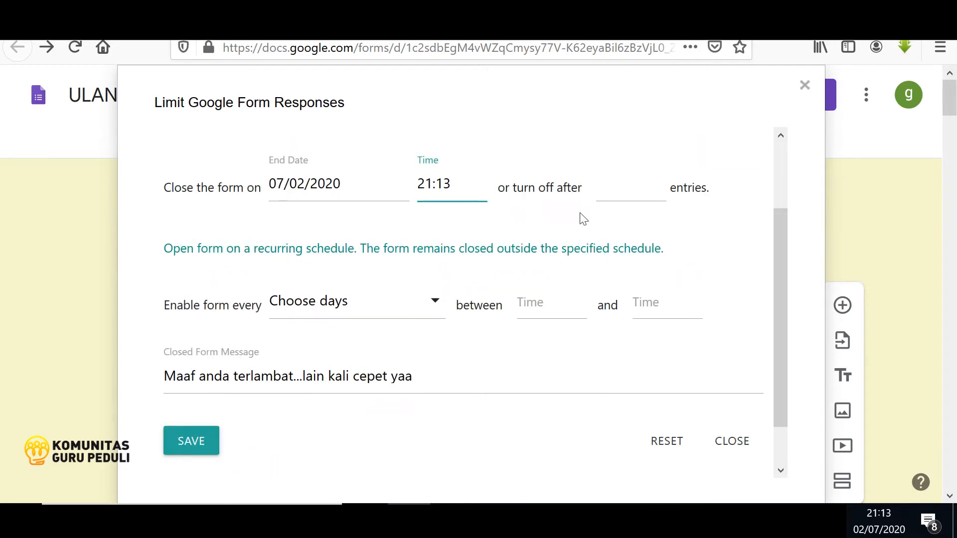
pyautogui.click(199, 444)
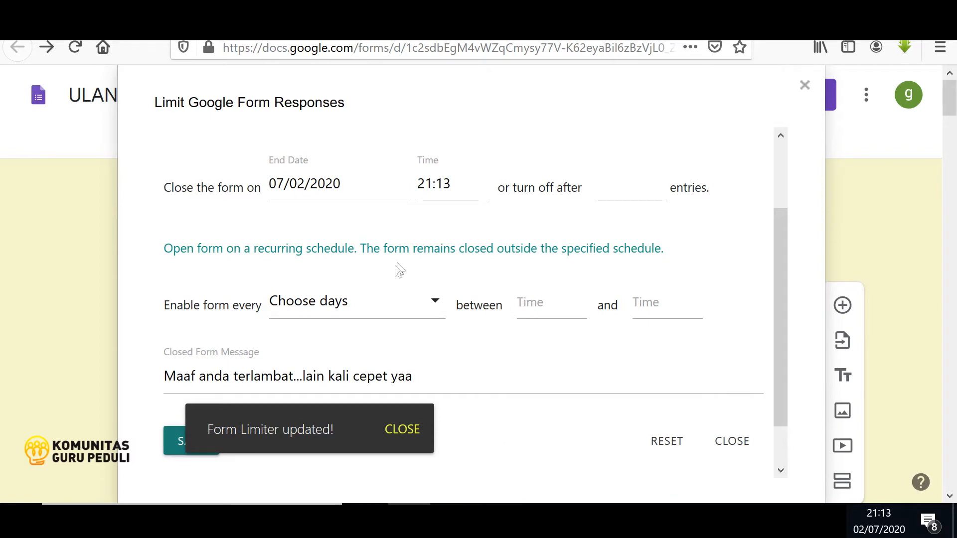
pyautogui.click(750, 444)
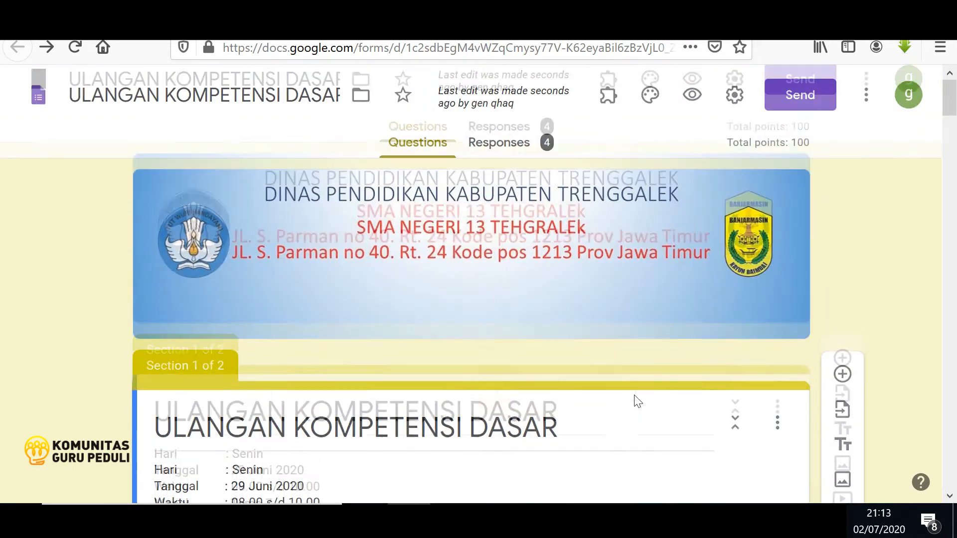
# - Preview the exam form, switch to Chrome and reload the form there to check whether respondents can still access it
pyautogui.click(693, 99)
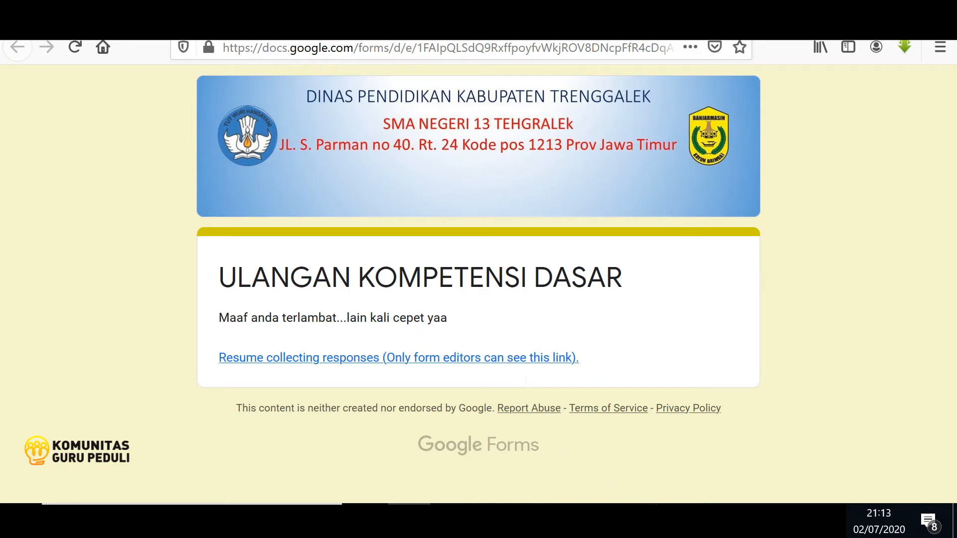
pyautogui.moveTo(669, 521)
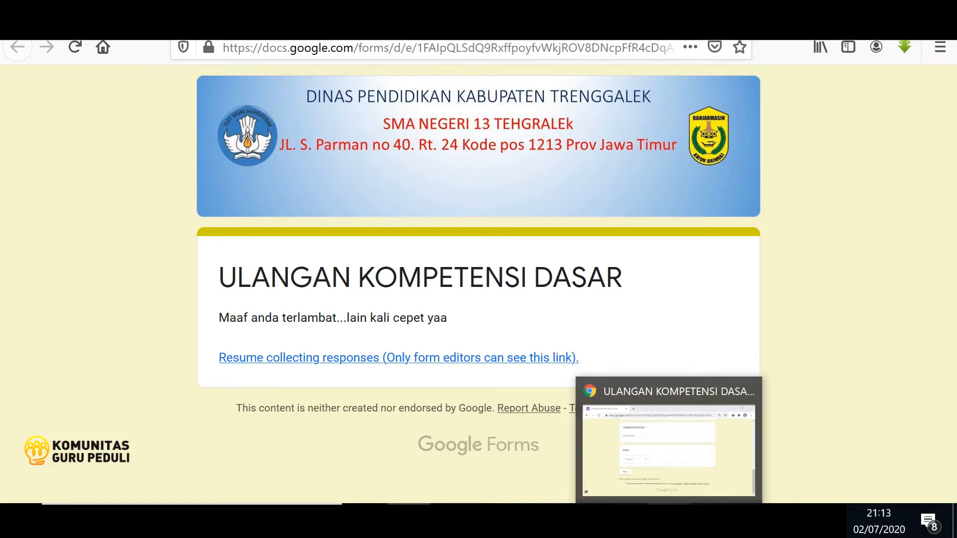
pyautogui.click(668, 521)
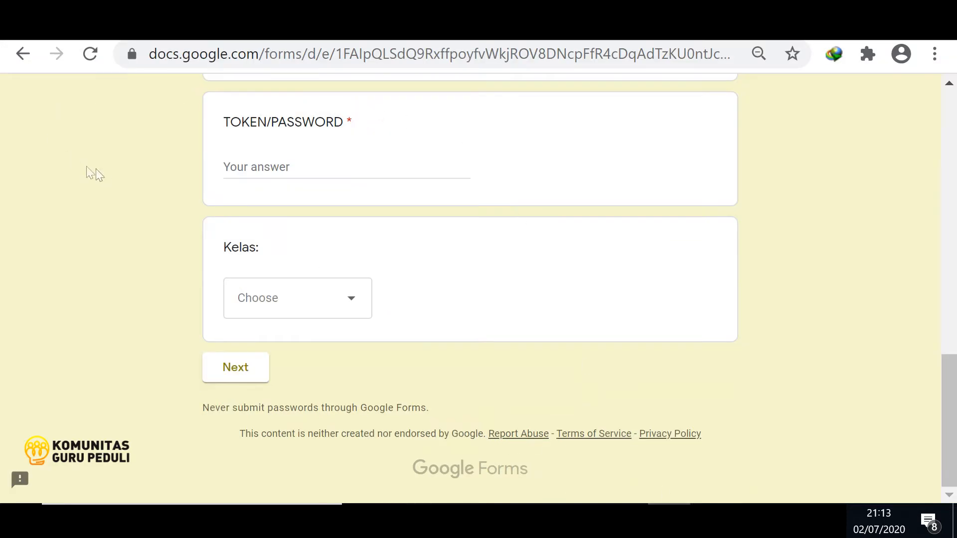
pyautogui.scroll(15, 107, 175)
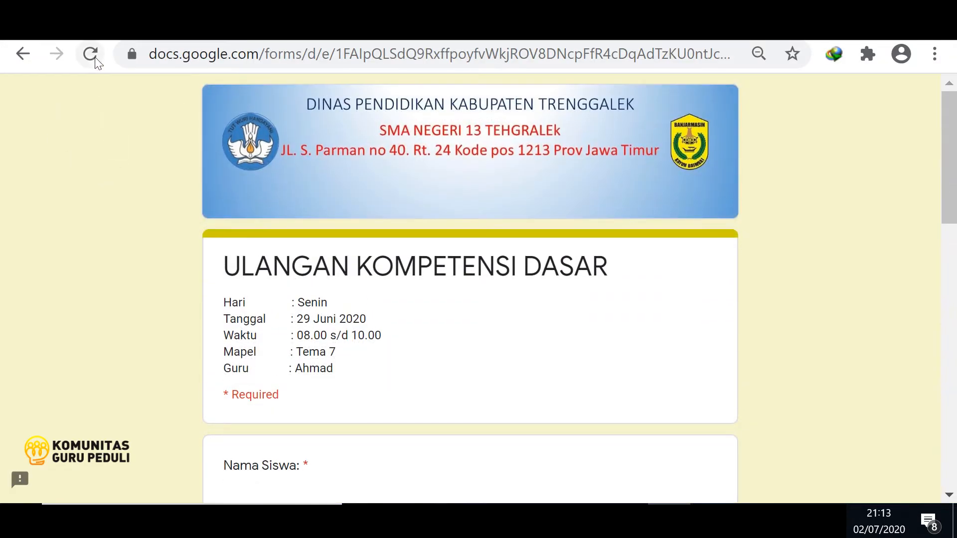
pyautogui.click(94, 56)
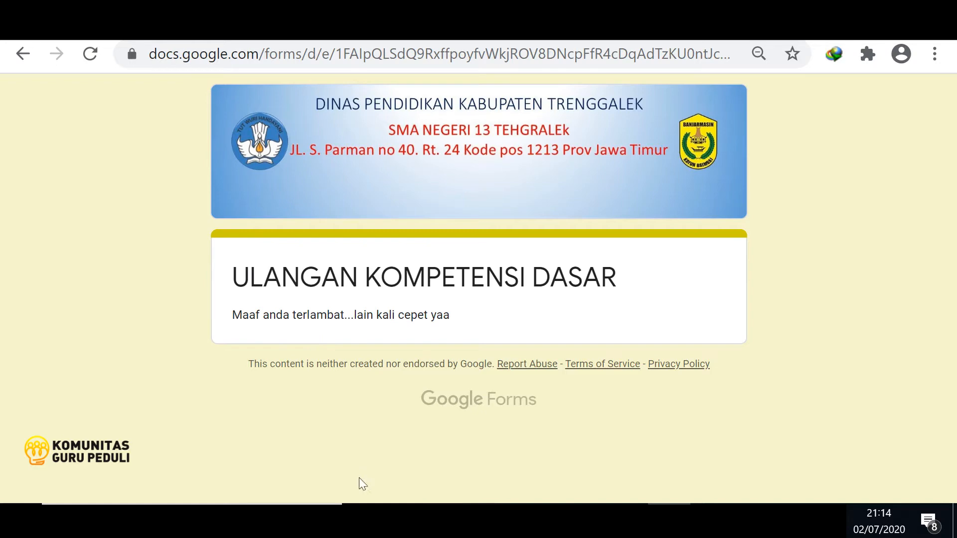
# - Return to the form editor in Firefox, view the Email Notifications add-on's response limit settings again and close them
pyautogui.click(409, 521)
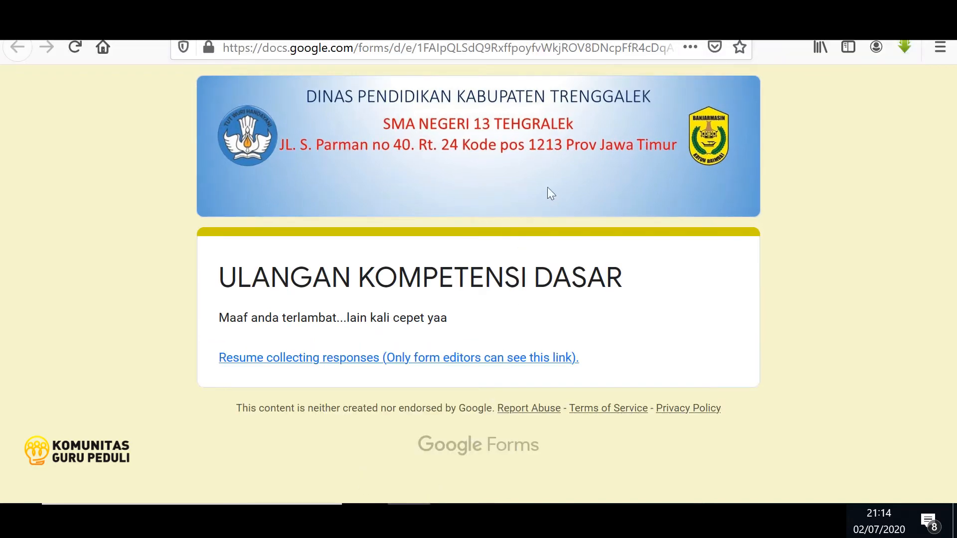
pyautogui.hotkey('ctrl', 'Tab')
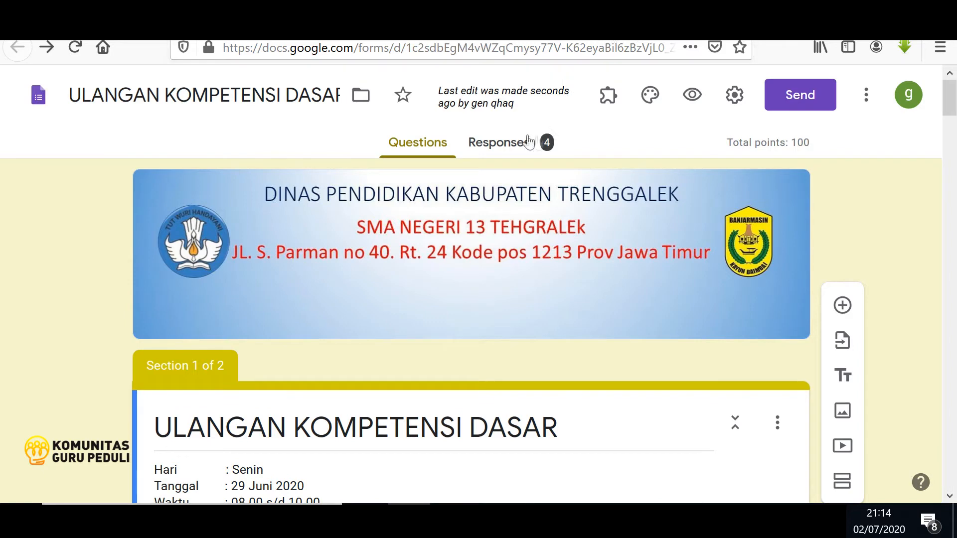
pyautogui.click(608, 100)
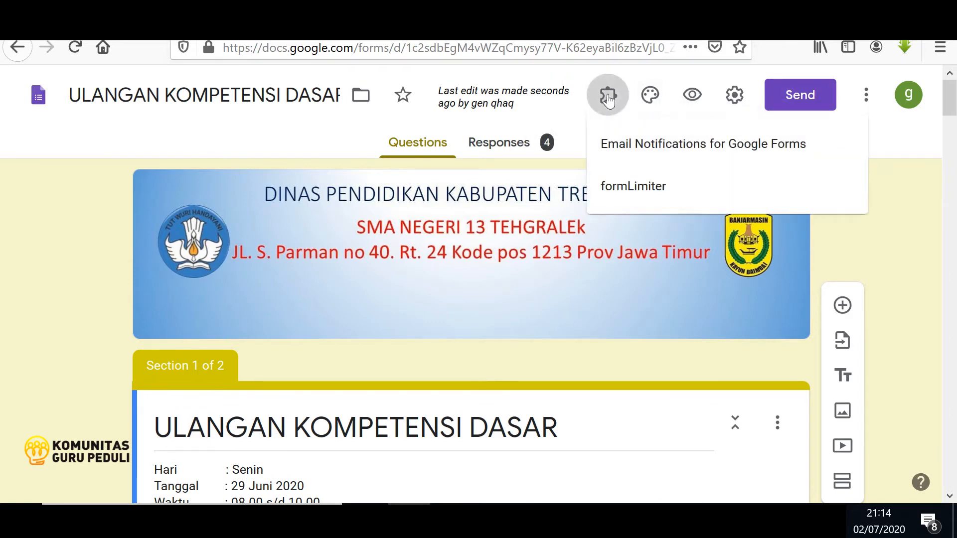
pyautogui.click(632, 148)
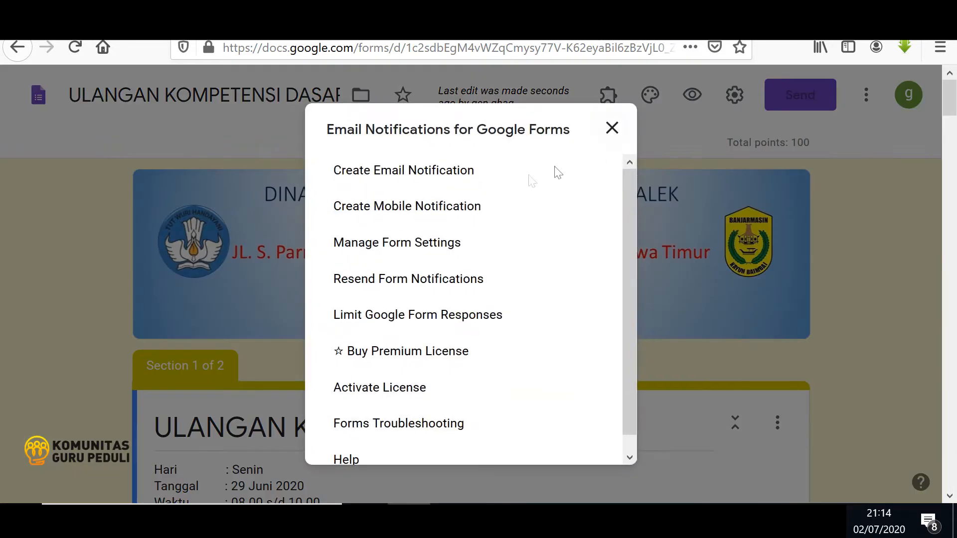
pyautogui.click(352, 321)
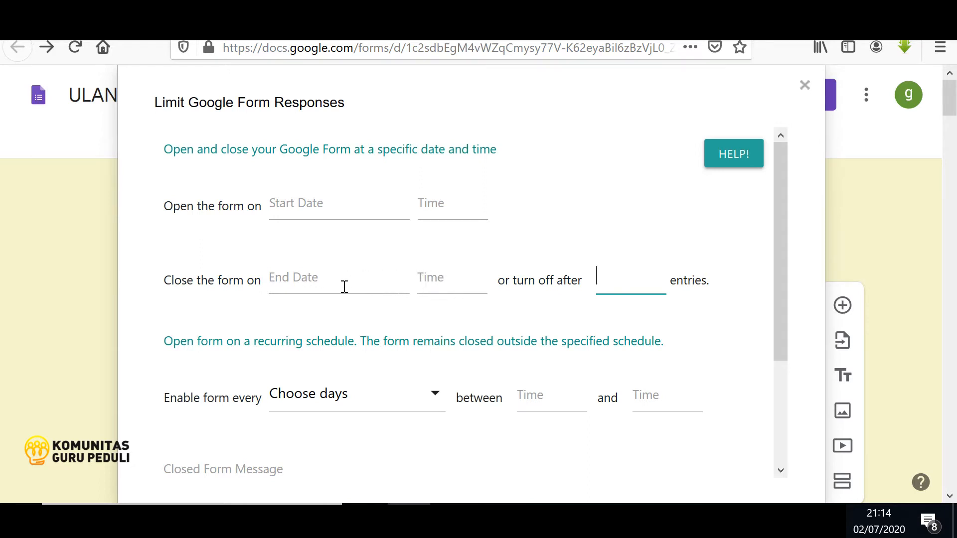
pyautogui.click(805, 85)
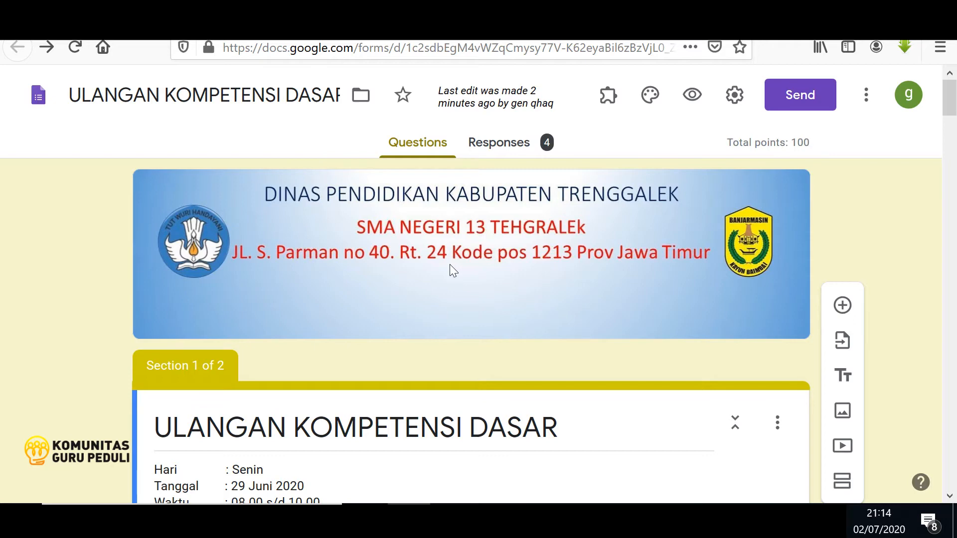
# - Switch to the Google Meet call and admit the people waiting to join the meeting
pyautogui.click(610, 102)
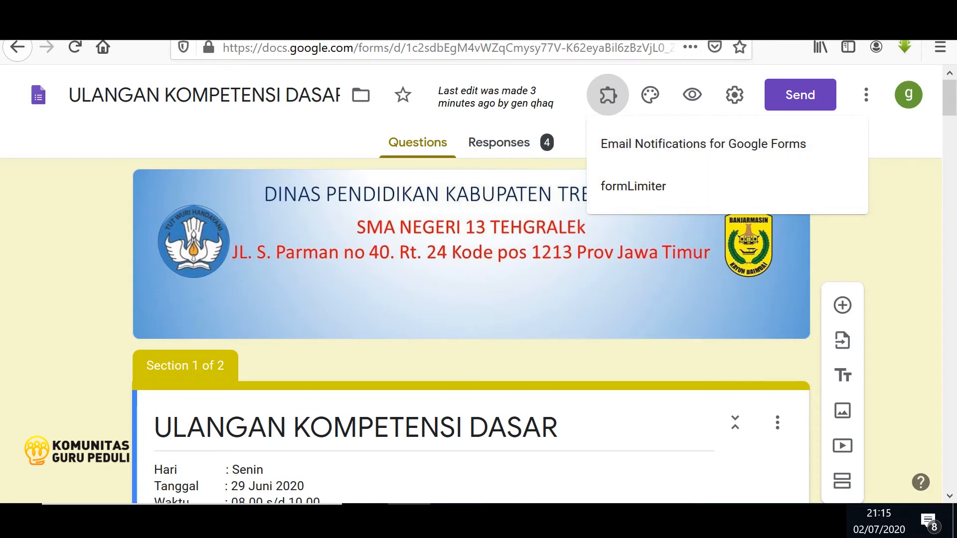
pyautogui.hotkey('ctrl', 'Tab')
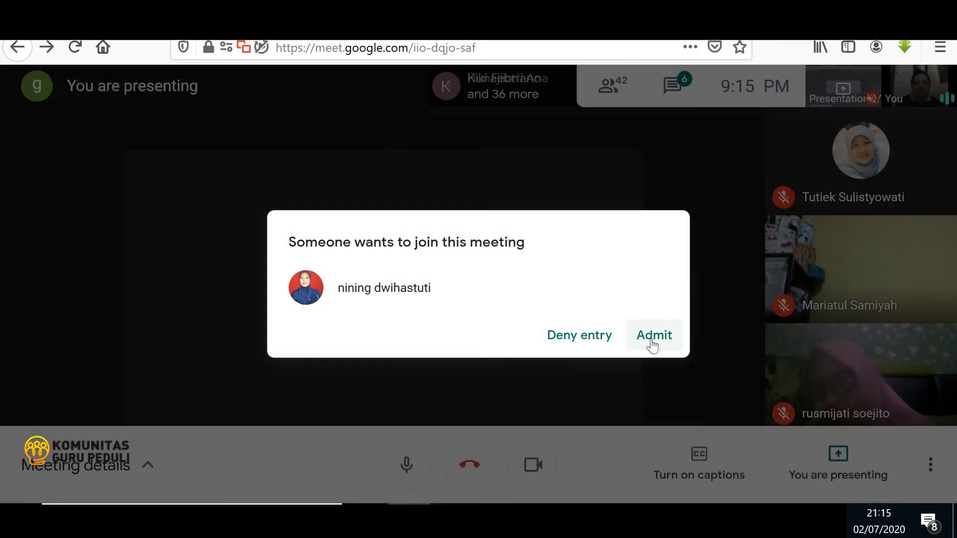
pyautogui.click(654, 343)
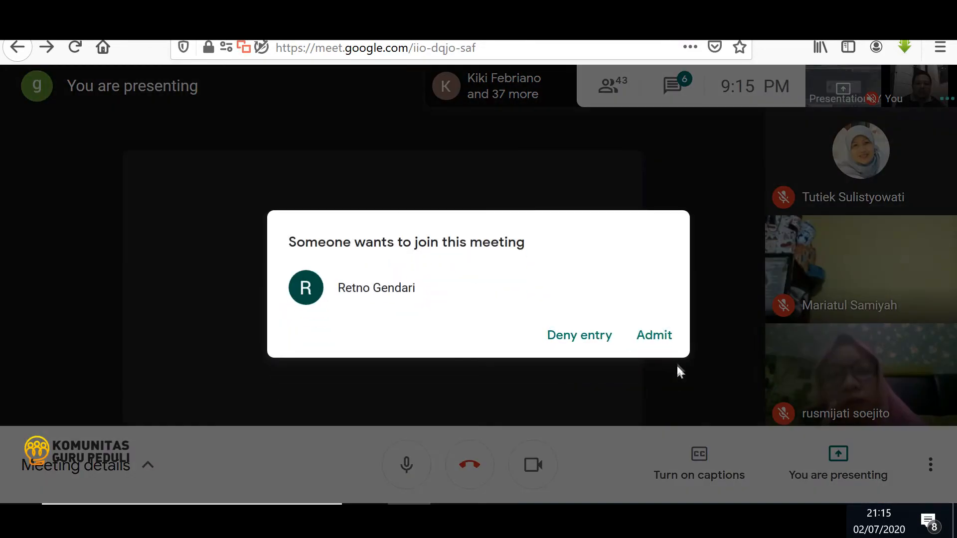
pyautogui.click(654, 336)
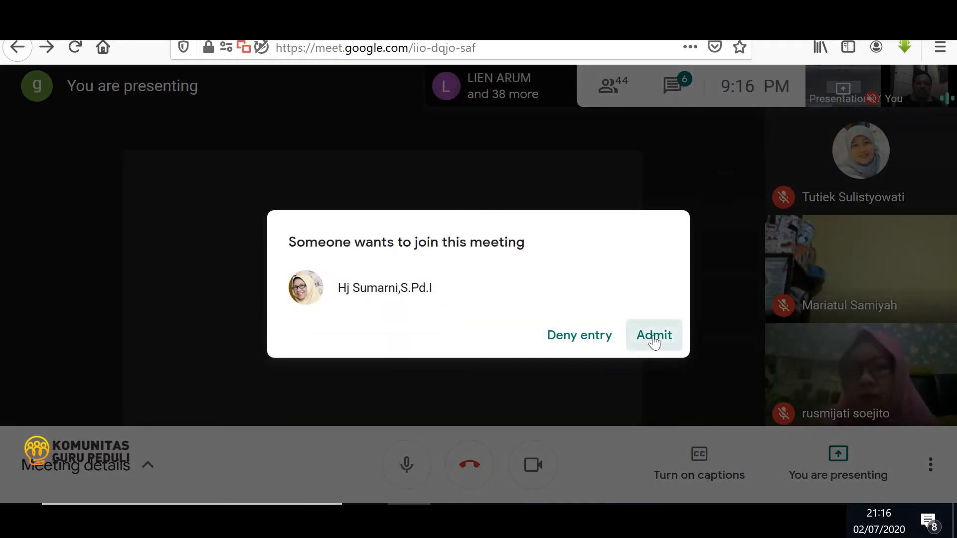
pyautogui.click(649, 345)
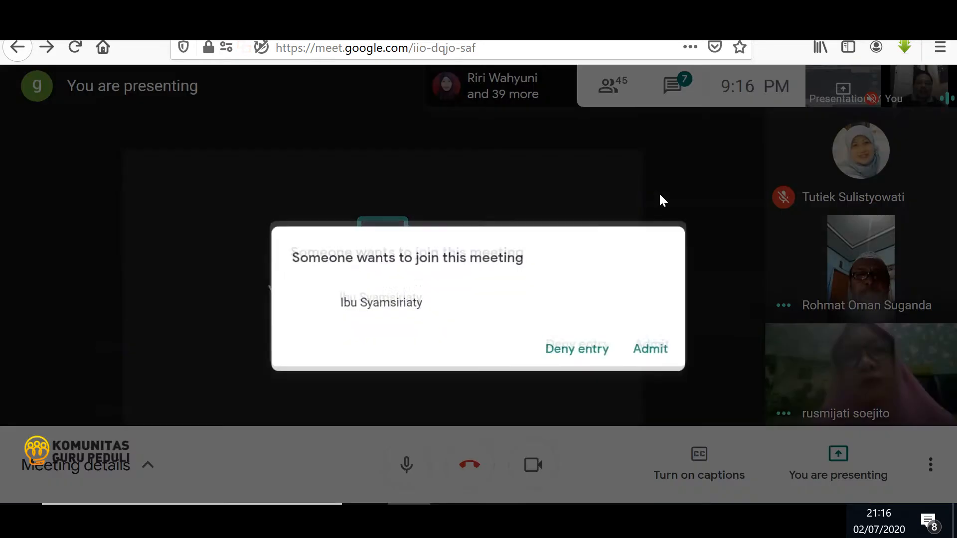
pyautogui.click(656, 336)
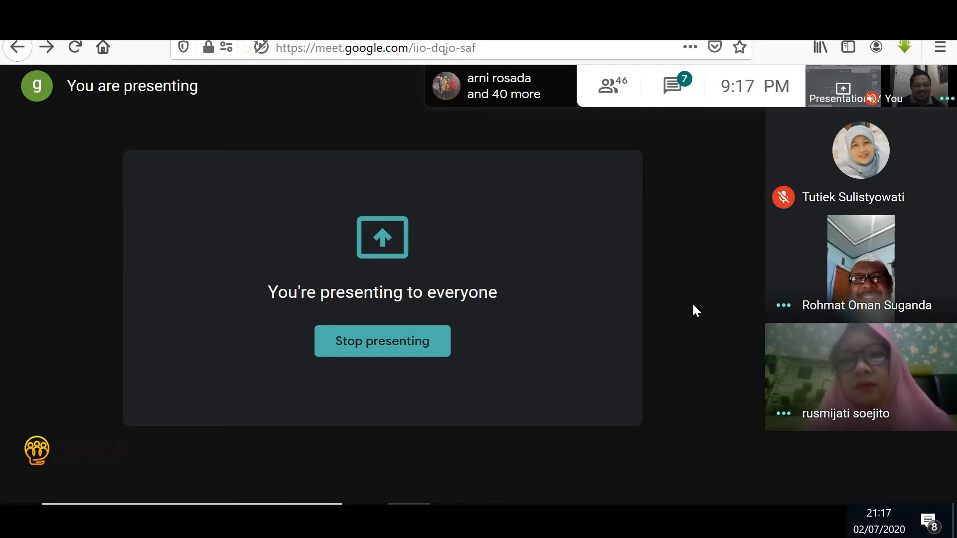
# - Return to the exam form in the editor, open the formLimiter add-on and disable its date and time limit
pyautogui.moveTo(692, 389)
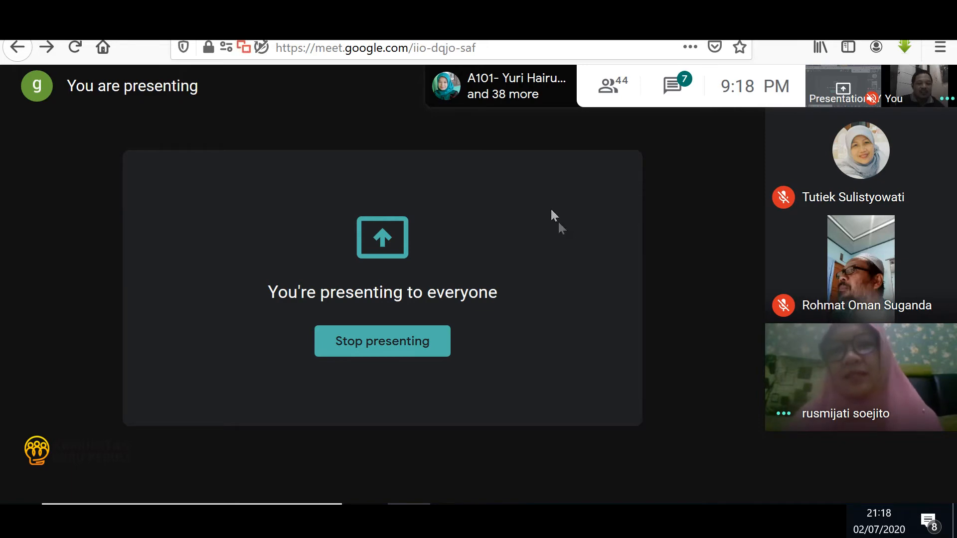
pyautogui.moveTo(446, 168)
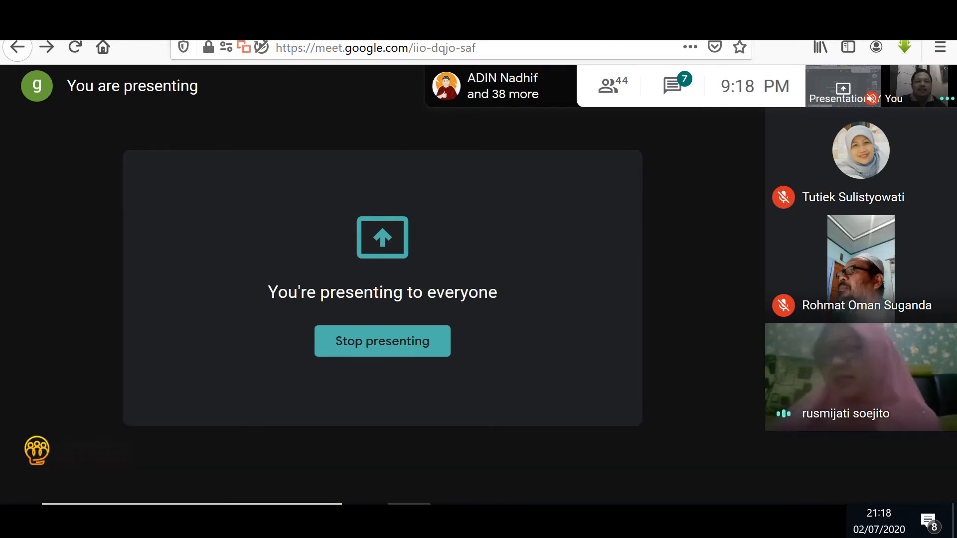
pyautogui.click(687, 22)
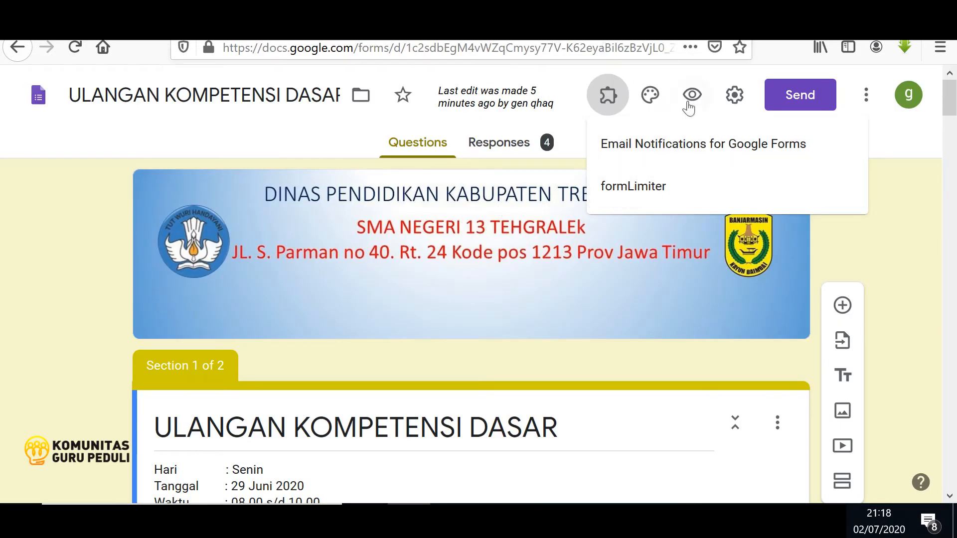
pyautogui.click(644, 189)
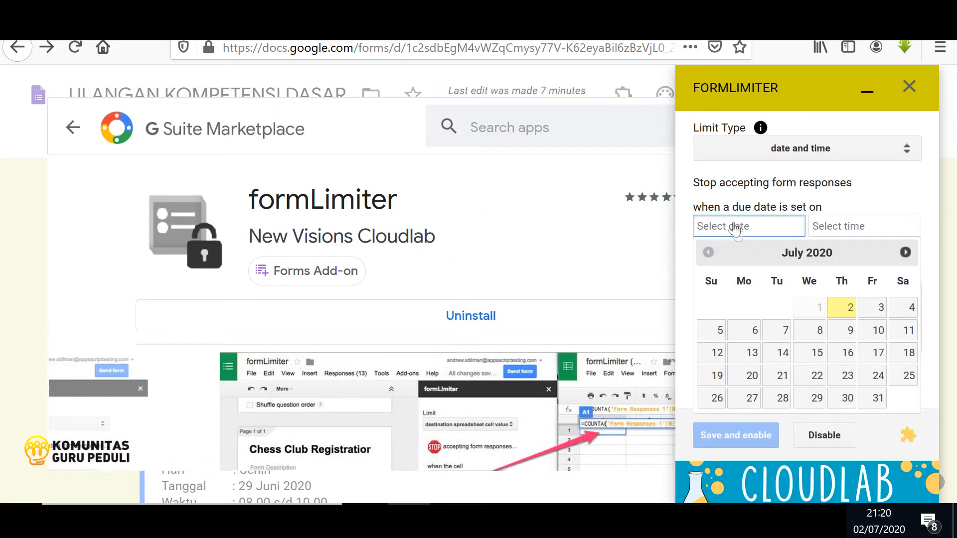
pyautogui.click(873, 195)
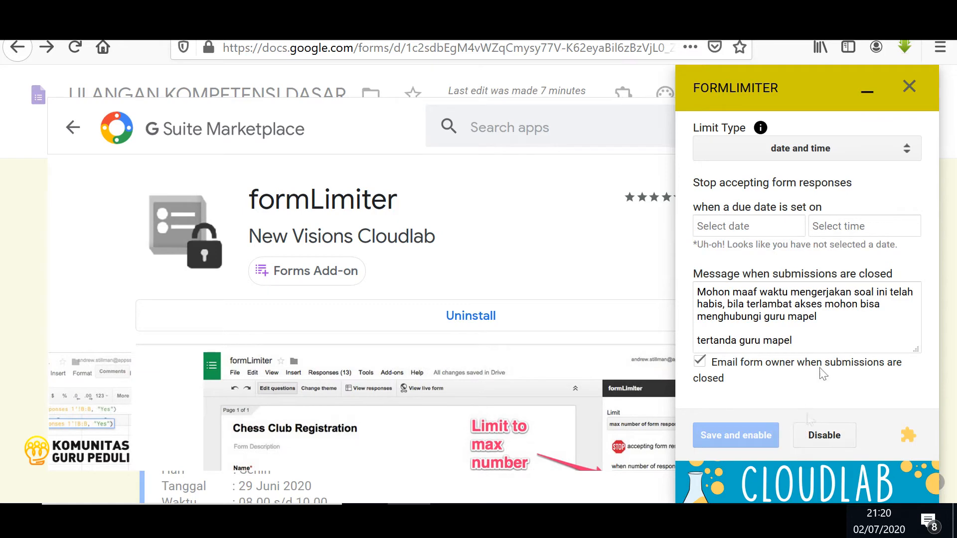
pyautogui.click(821, 441)
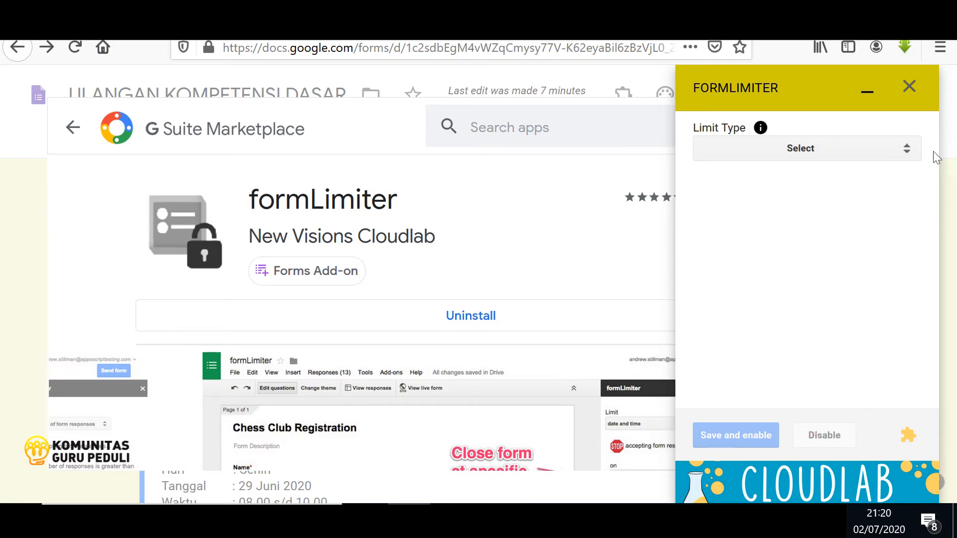
# - Try formLimiter's date and time limit with 07/02/2020 as the due date, then close the add-on and its marketplace page without saving
pyautogui.click(907, 157)
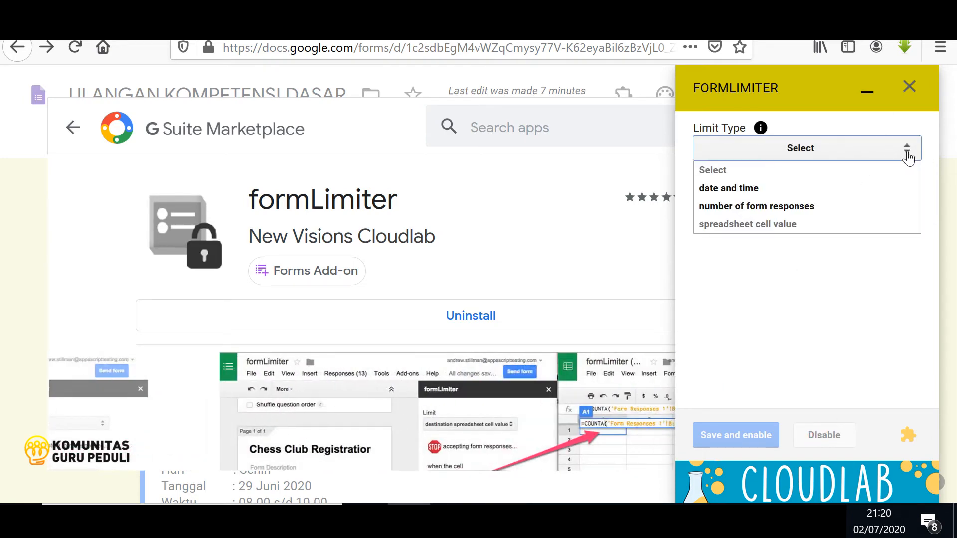
pyautogui.click(743, 188)
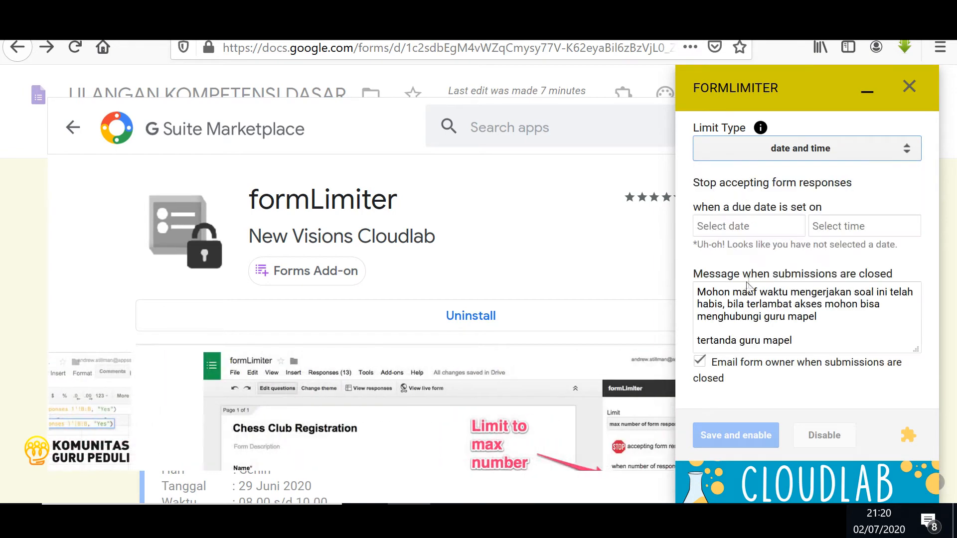
pyautogui.click(744, 230)
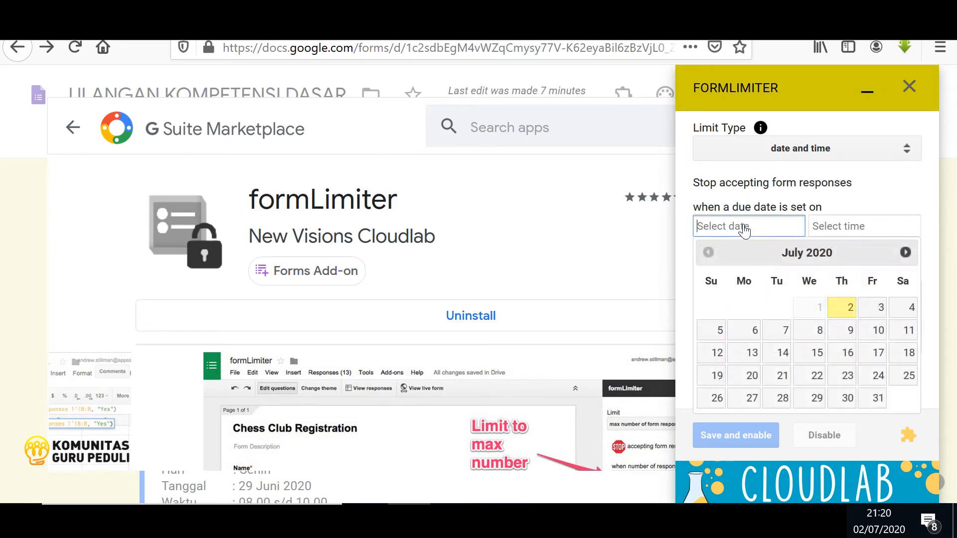
pyautogui.click(839, 311)
pyautogui.click(828, 226)
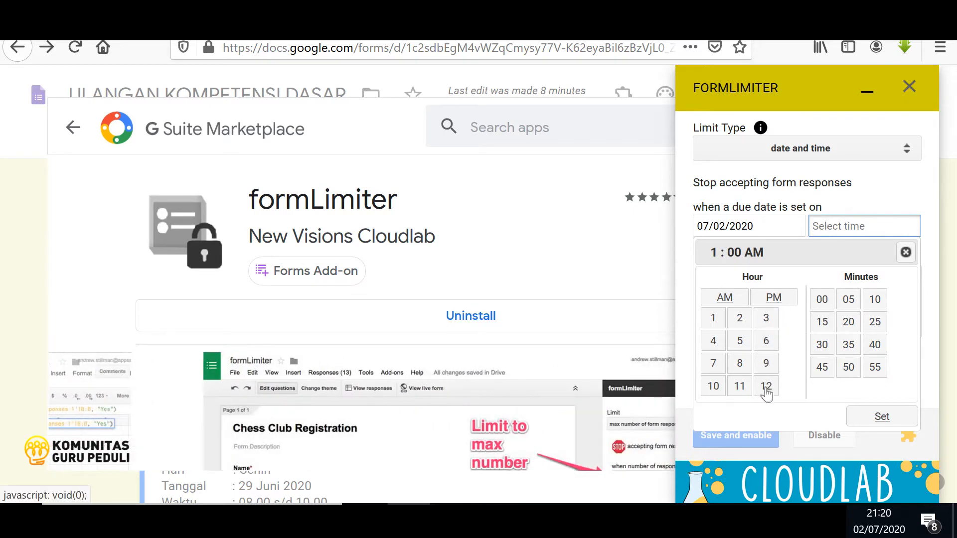
pyautogui.click(916, 93)
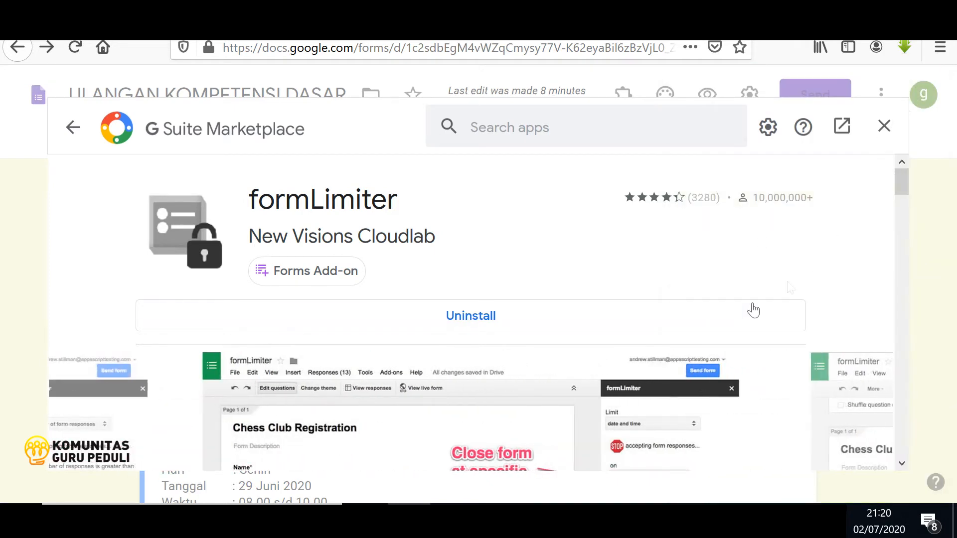
pyautogui.click(880, 131)
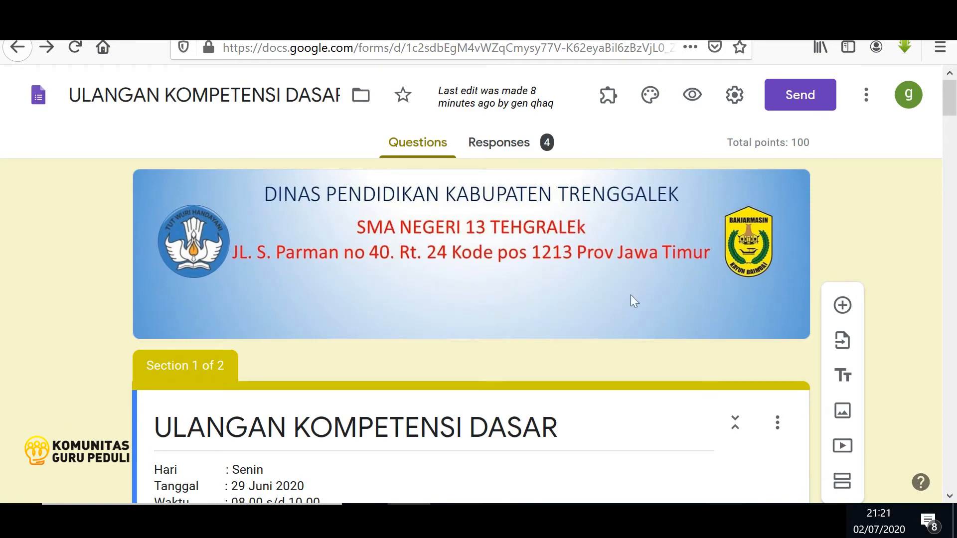
# - Look over the header and first questions of the exam form and switch back to the Google Meet call
pyautogui.scroll(-4, 437, 419)
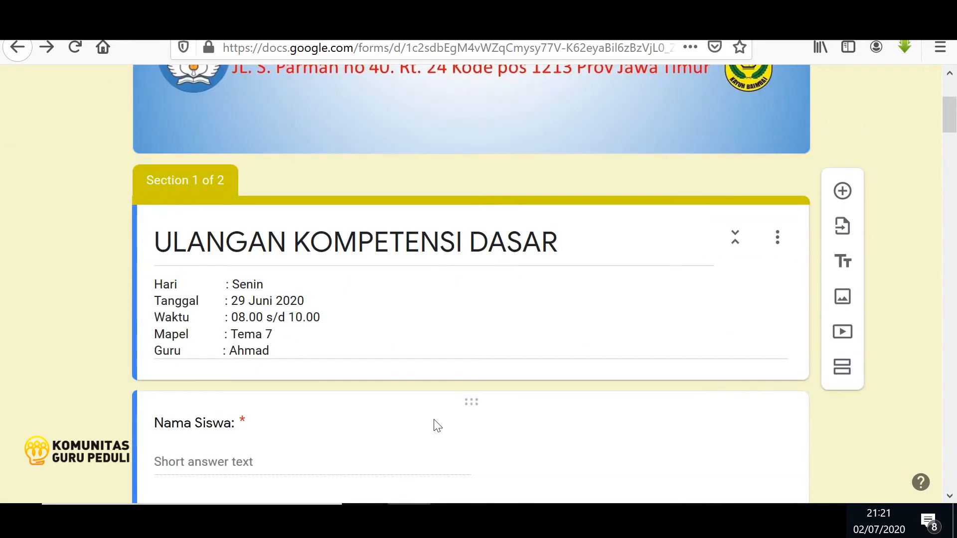
pyautogui.scroll(-5, 434, 421)
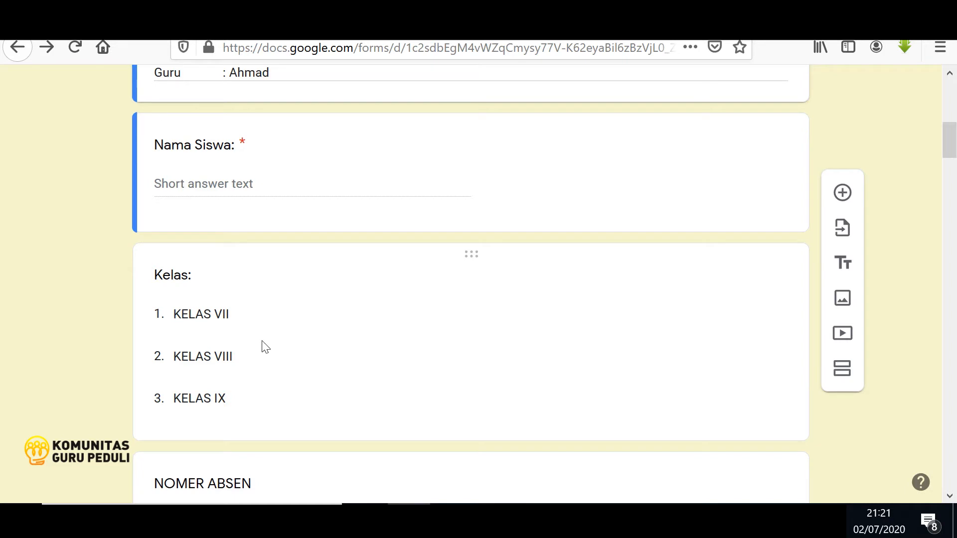
pyautogui.hotkey('ctrl', 'Tab')
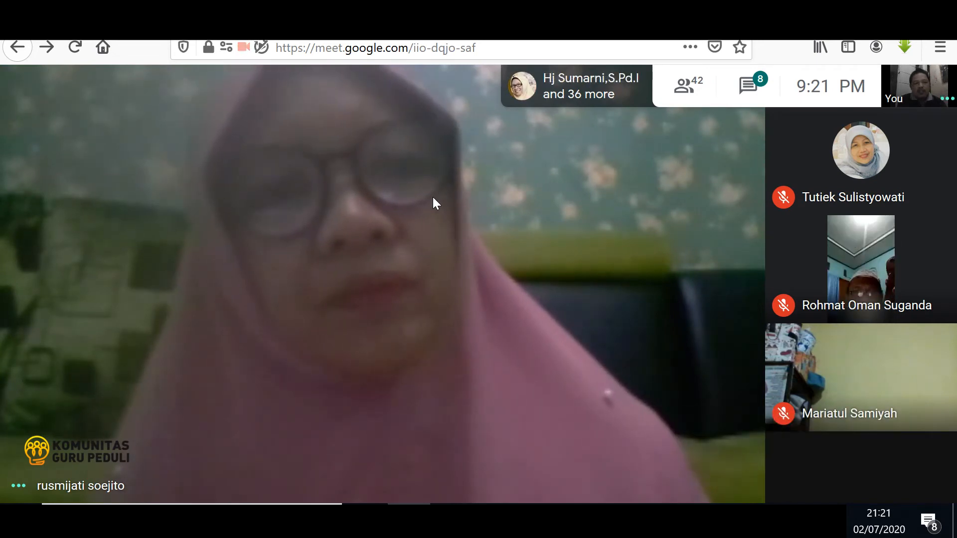
# - Return to the exam form, review its Presentation settings including shuffled question order, and save the settings
pyautogui.hotkey('ctrl', 'Tab')
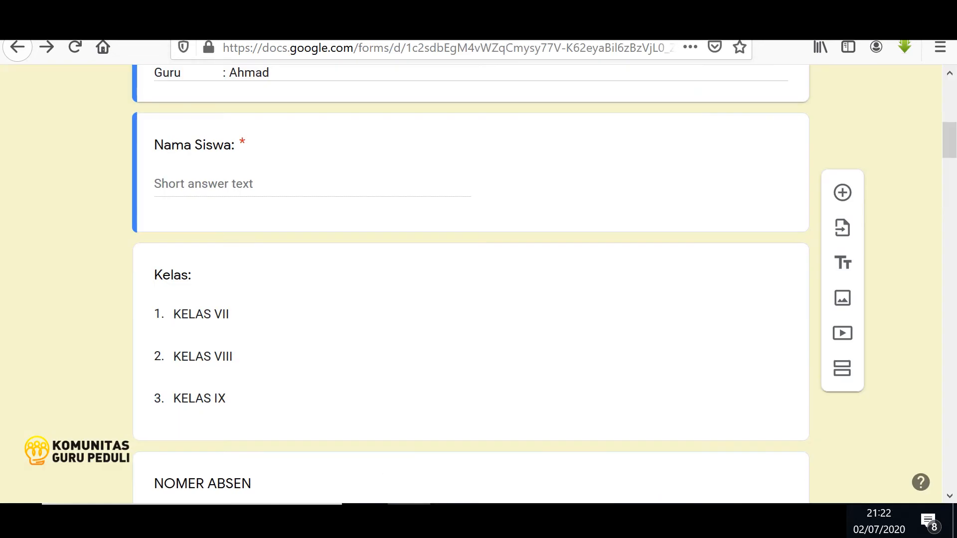
pyautogui.scroll(10, 576, 221)
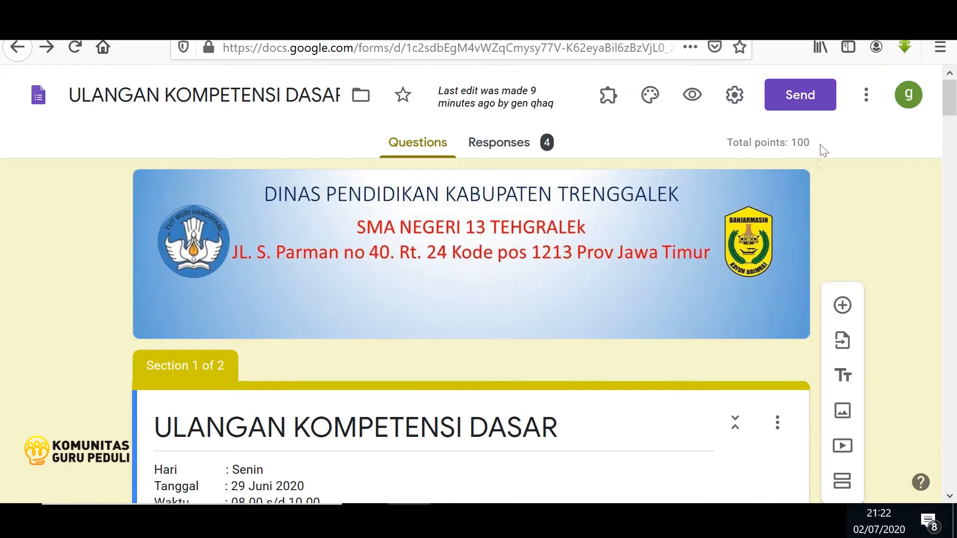
pyautogui.click(734, 95)
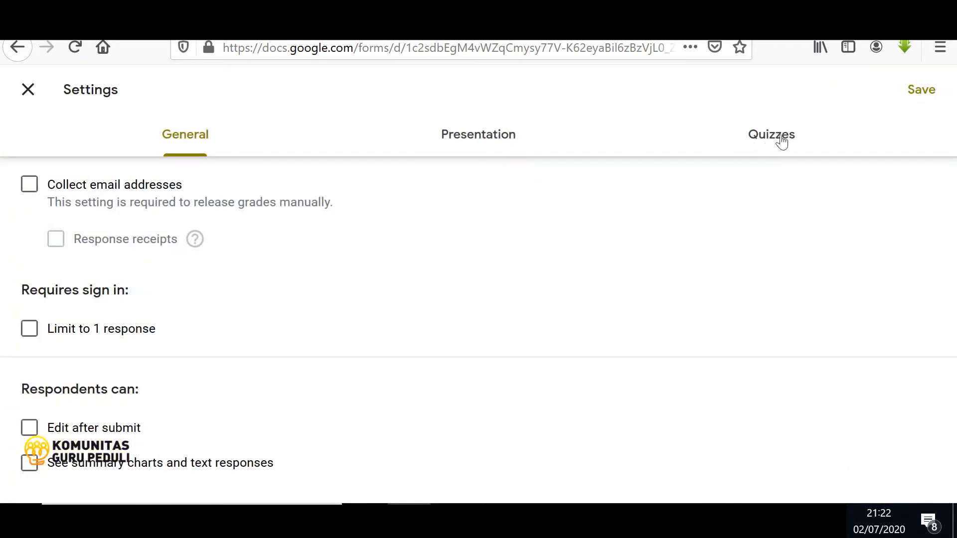
pyautogui.click(493, 135)
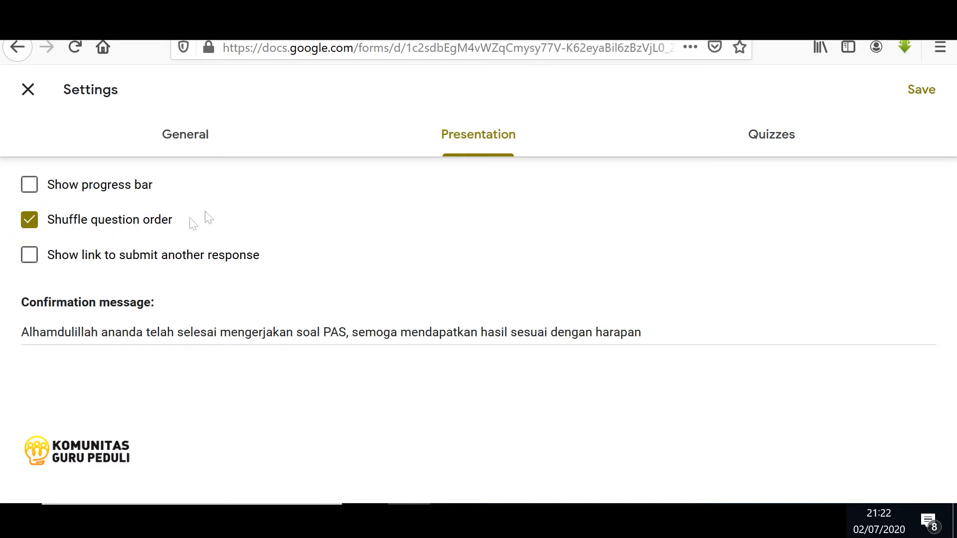
pyautogui.click(922, 101)
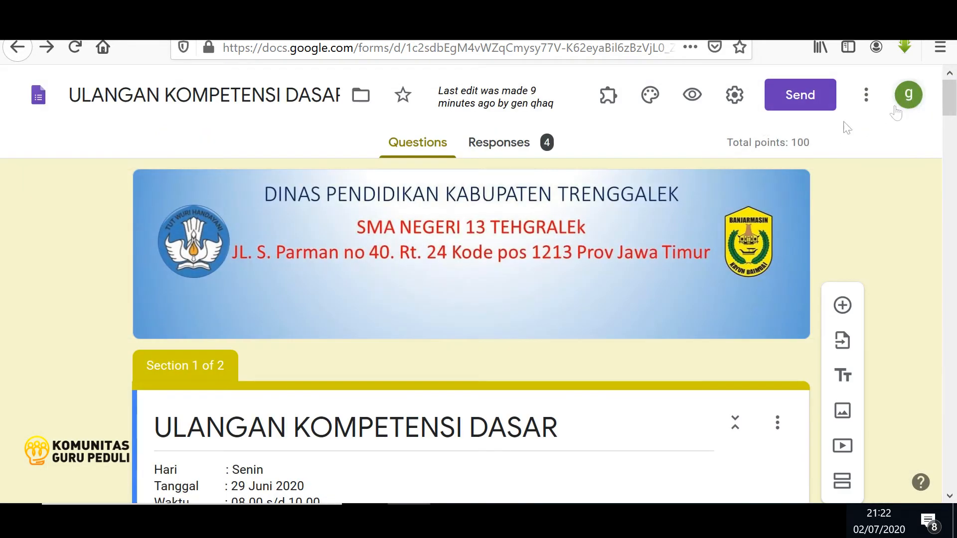
# - Select the first question of section 2, about the purposes of food additives, and open its answer key
pyautogui.scroll(-15, 370, 363)
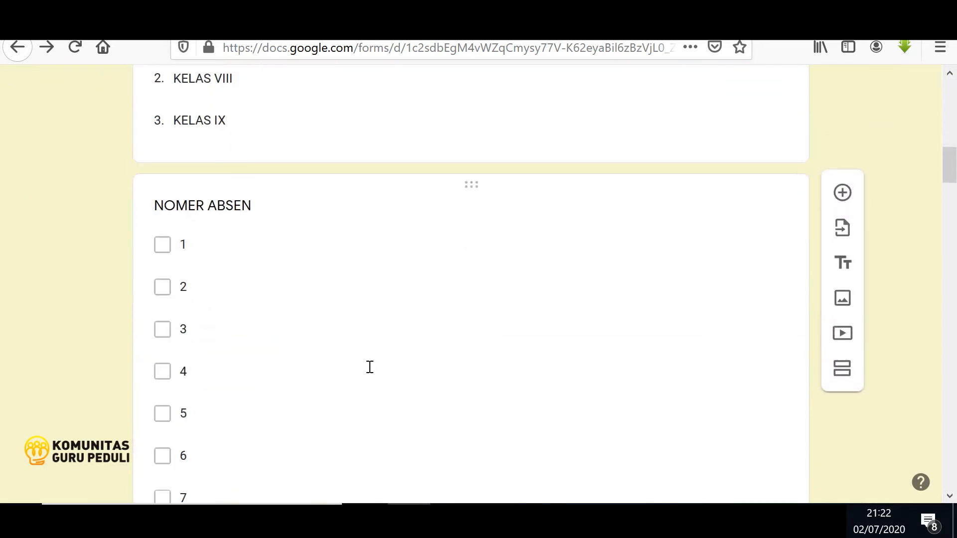
pyautogui.scroll(-12, 368, 374)
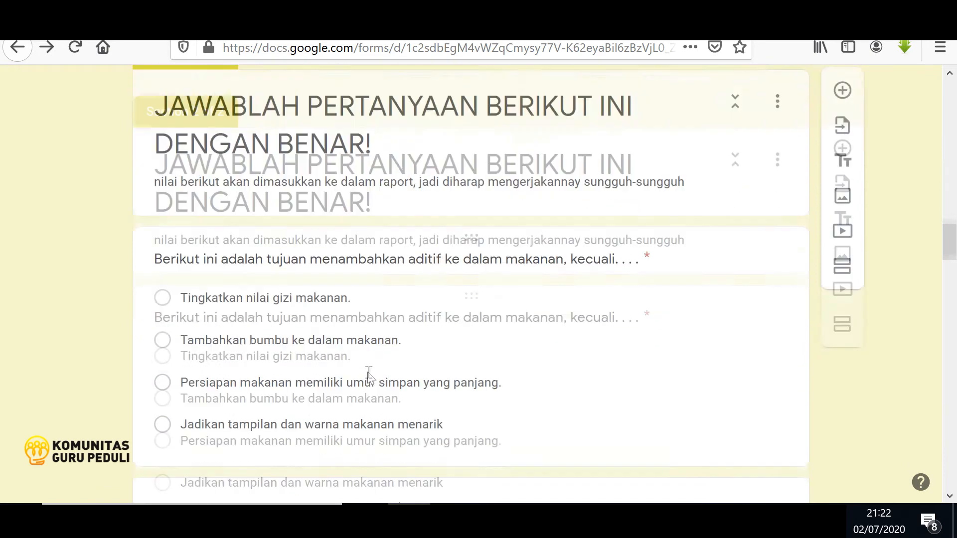
pyautogui.click(290, 300)
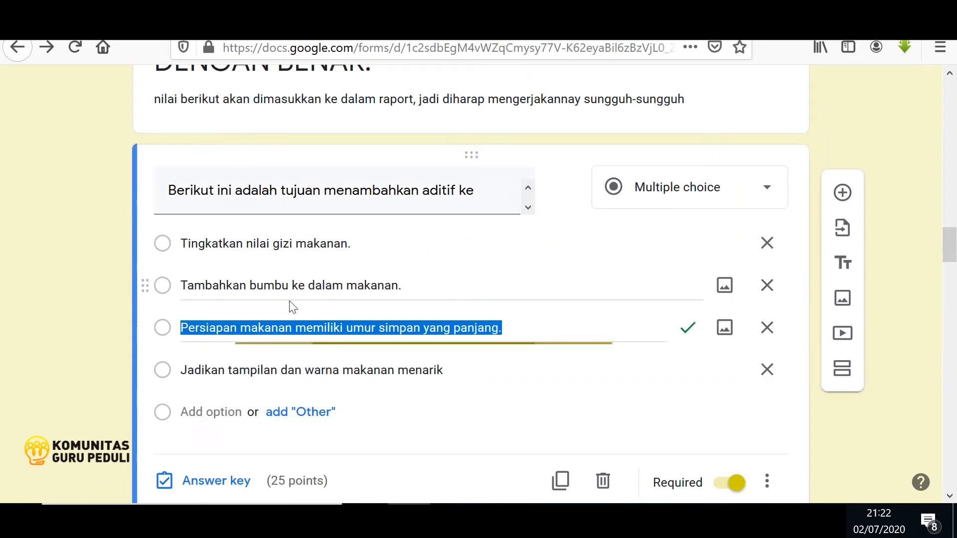
pyautogui.click(230, 286)
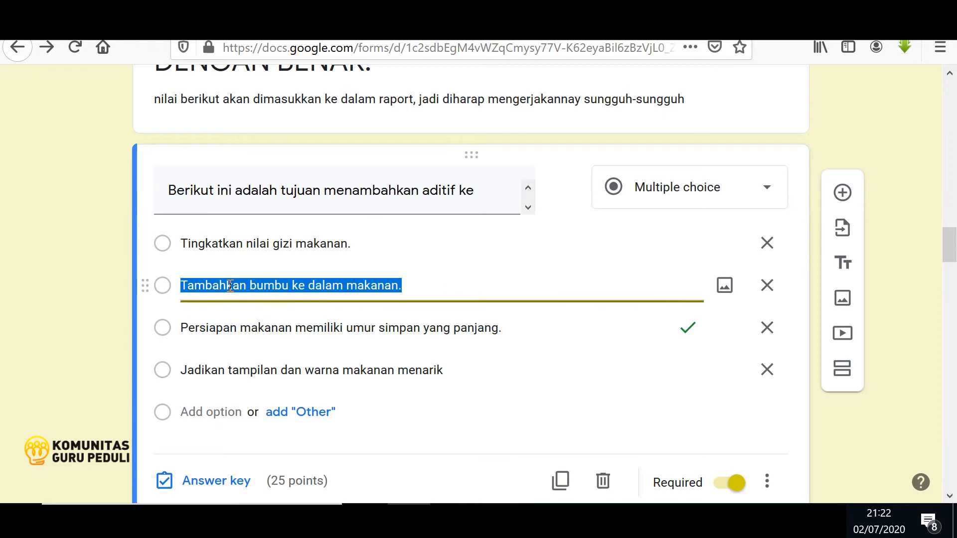
pyautogui.scroll(-3, 229, 319)
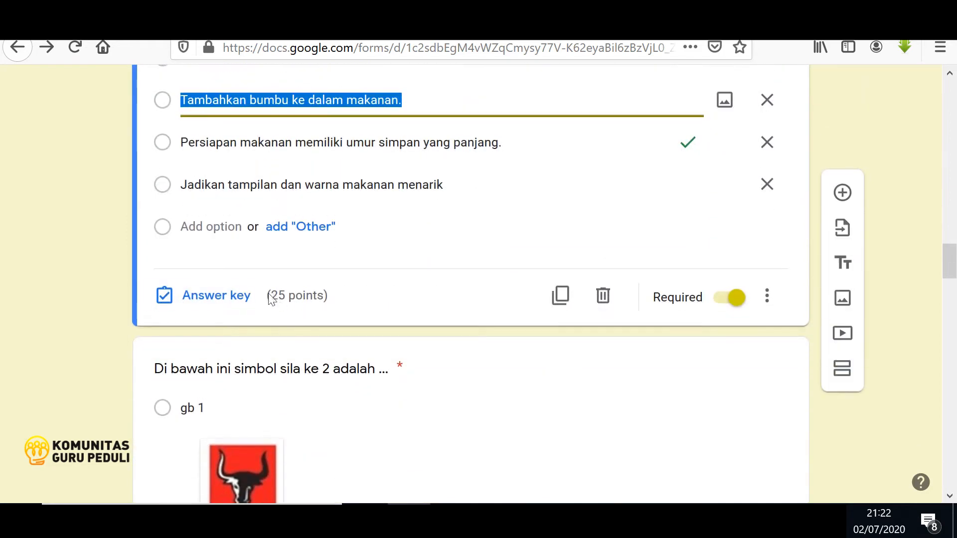
pyautogui.click(213, 298)
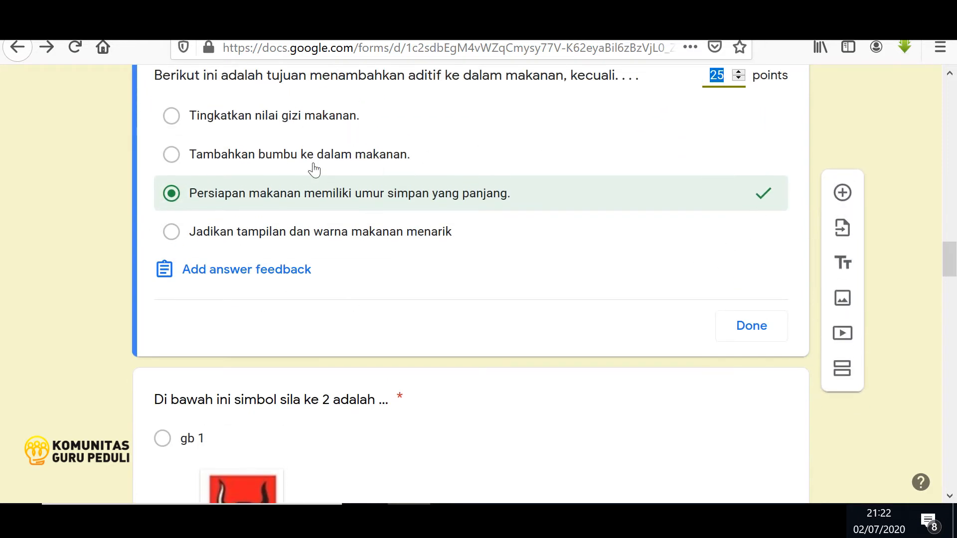
# - Try "Jadikan tampilan dan warna makanan menarik" as a correct answer, then restore "Persiapan makanan memiliki umur simpan yang panjang." as the only one
pyautogui.click(244, 231)
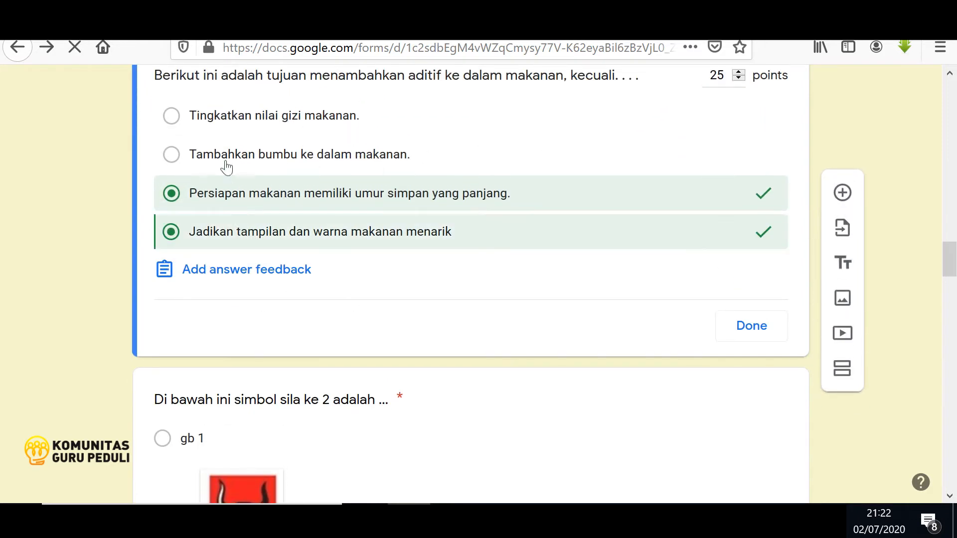
pyautogui.click(171, 192)
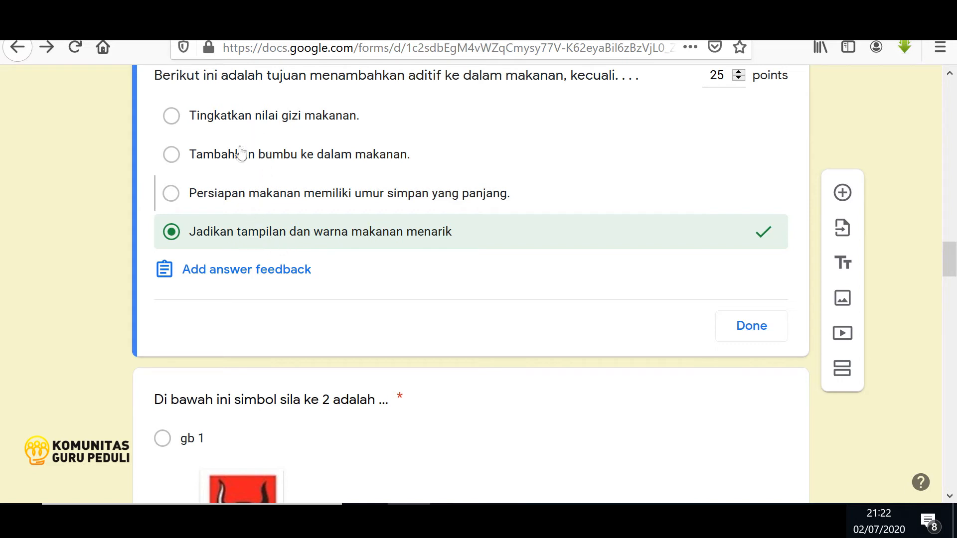
pyautogui.click(171, 194)
pyautogui.click(172, 232)
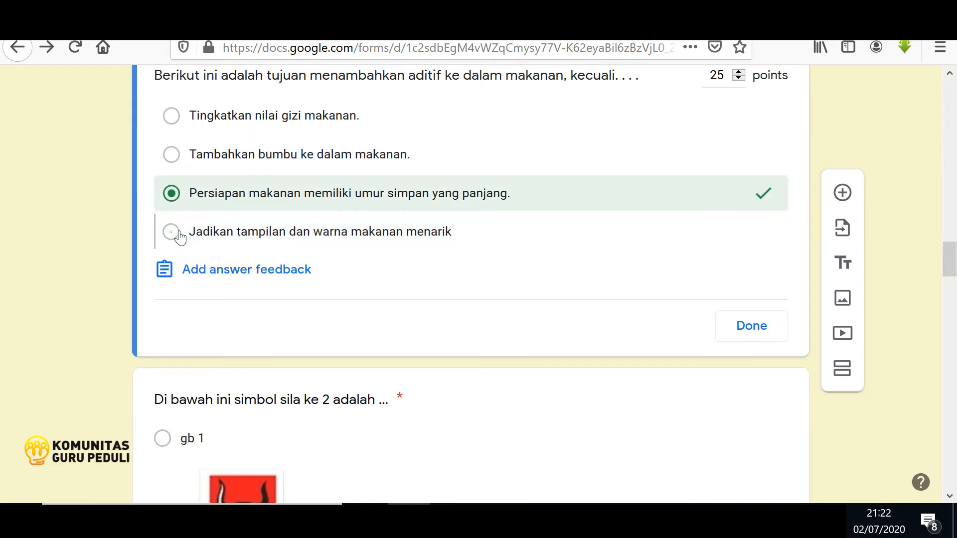
pyautogui.scroll(2, 246, 120)
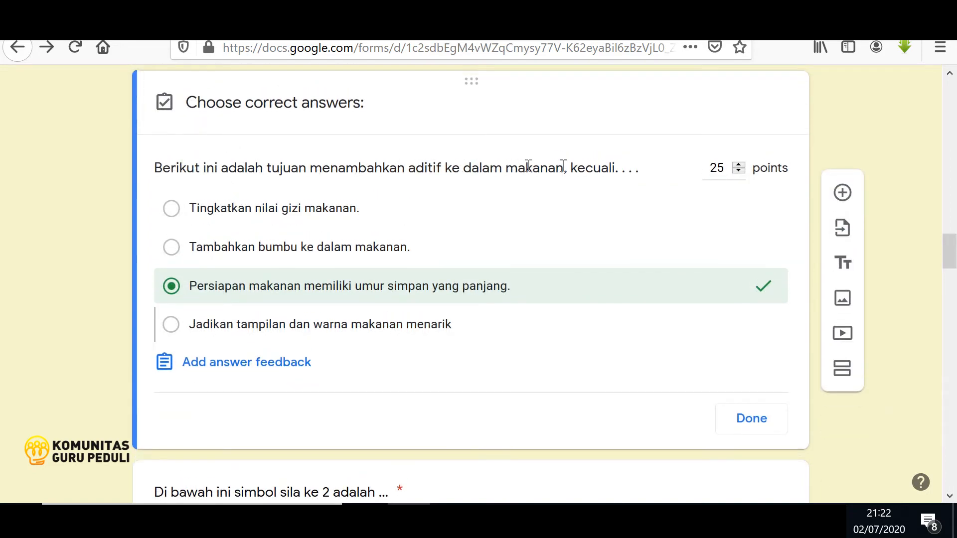
# - Check the form's responses and its Presentation settings, save the settings, and return to the questions
pyautogui.scroll(20, 583, 169)
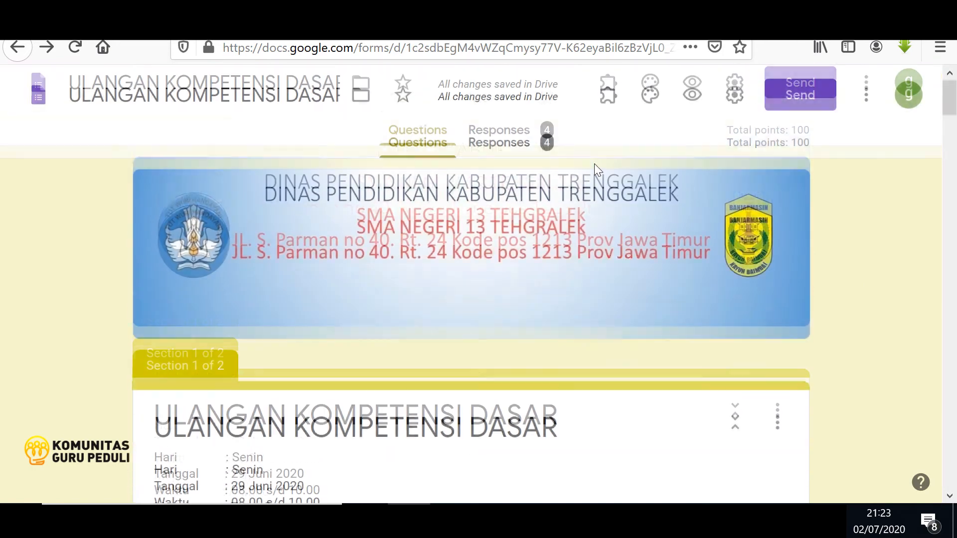
pyautogui.click(498, 143)
pyautogui.click(734, 97)
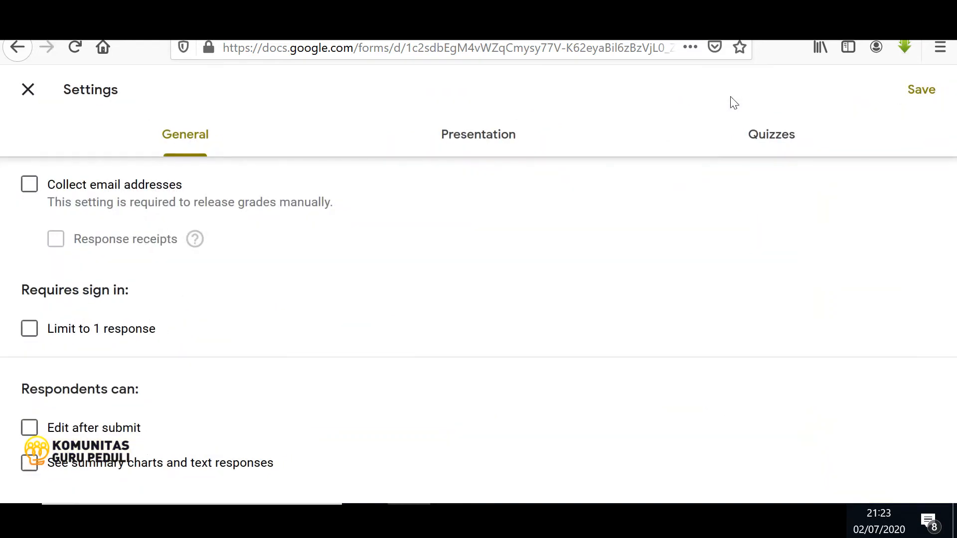
pyautogui.click(478, 143)
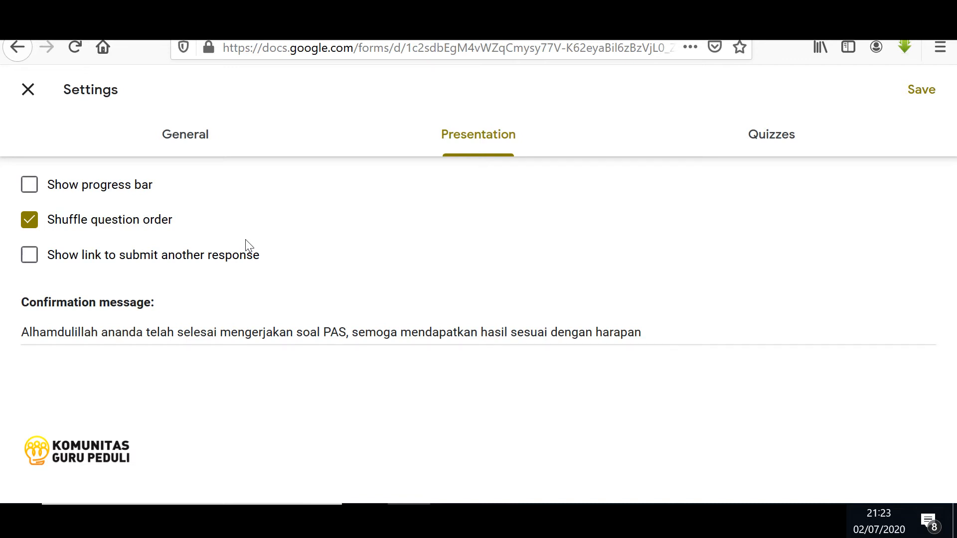
pyautogui.click(923, 94)
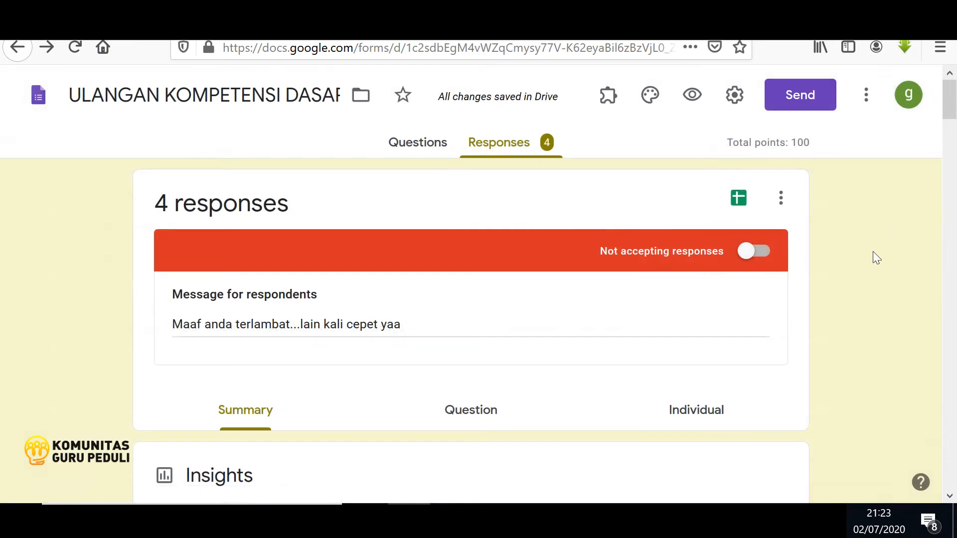
pyautogui.click(433, 144)
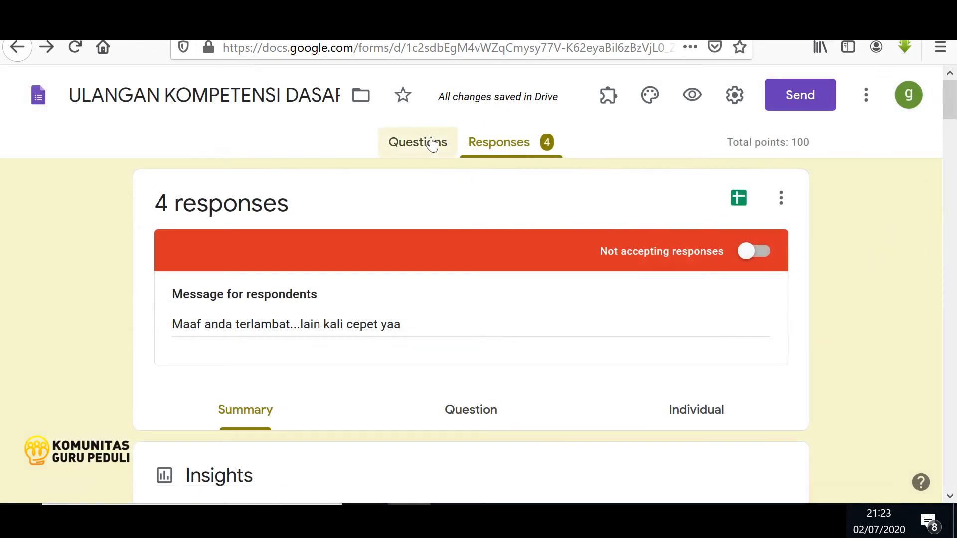
# - Examine the section 1 questions from Nama Siswa and Kelas through NOMER ABSEN and TOKEN/PASSWORD, then return to Nama Siswa
pyautogui.scroll(-1, 415, 254)
pyautogui.scroll(-4, 415, 256)
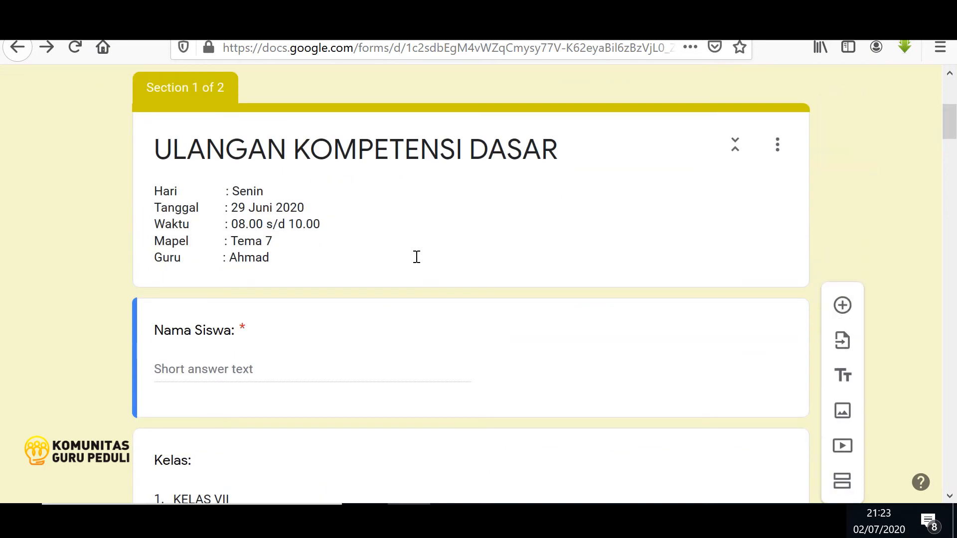
pyautogui.scroll(-2, 416, 257)
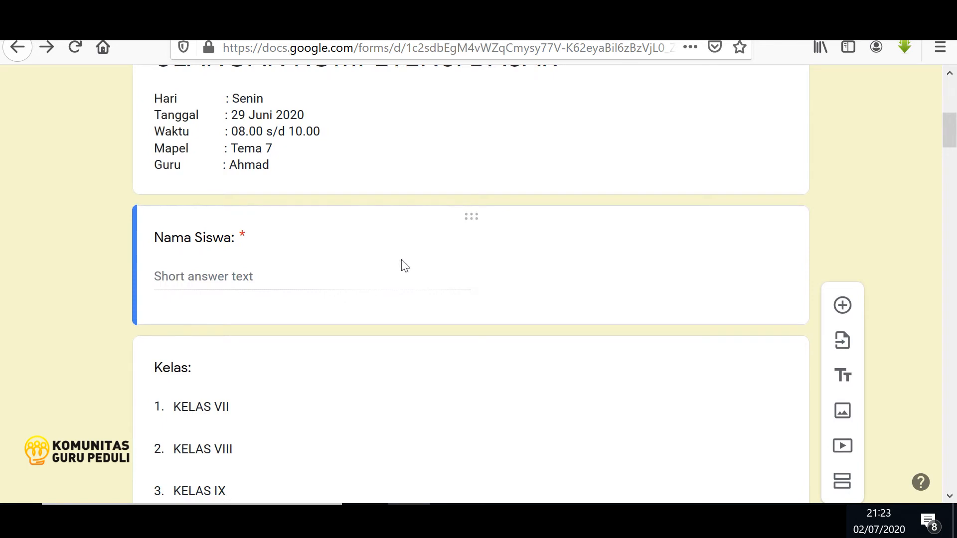
pyautogui.scroll(-3, 393, 269)
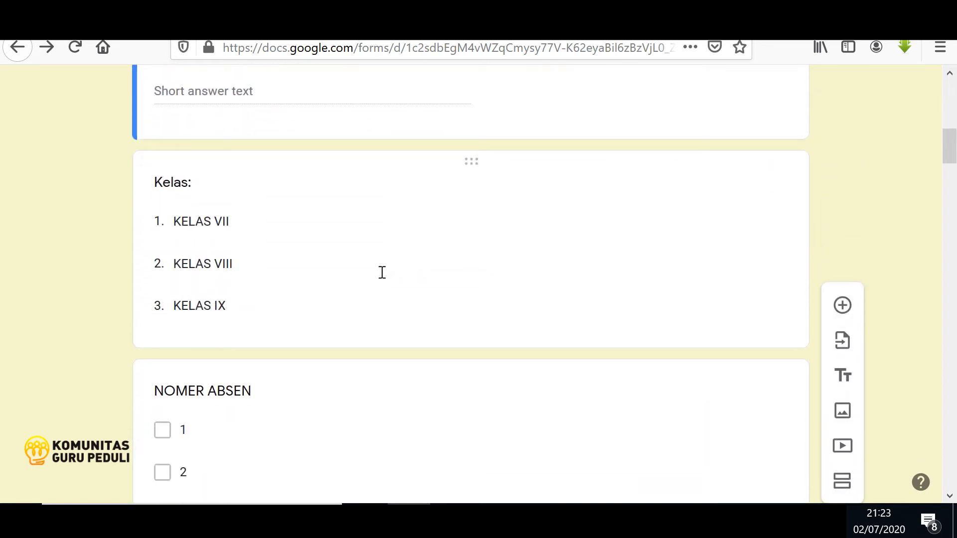
pyautogui.scroll(-2, 382, 273)
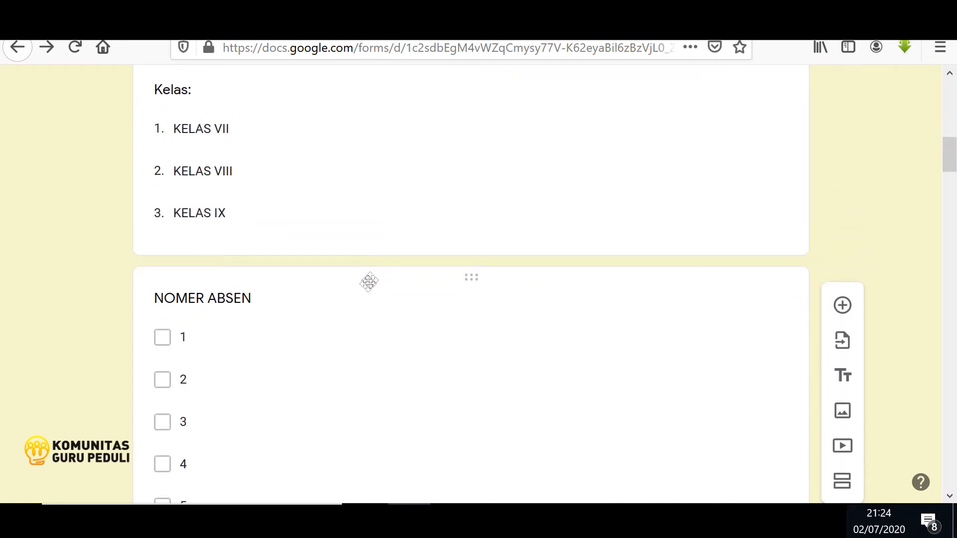
pyautogui.scroll(-3, 362, 298)
pyautogui.scroll(-6, 362, 297)
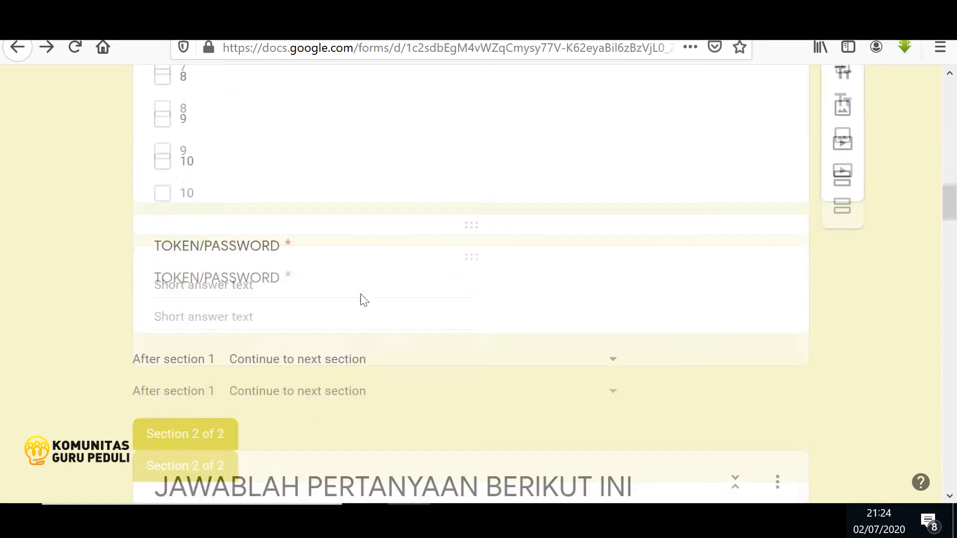
pyautogui.scroll(3, 363, 298)
pyautogui.scroll(4, 362, 298)
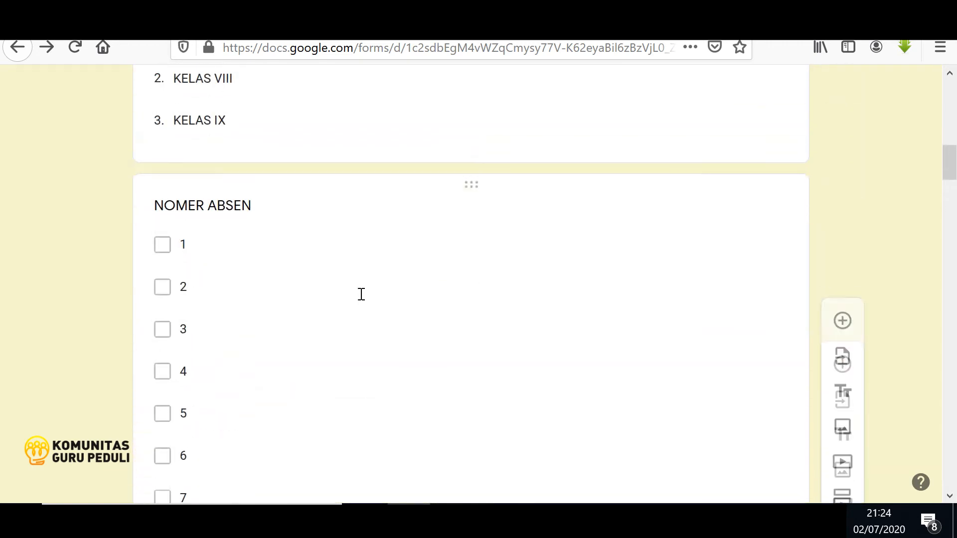
pyautogui.scroll(3, 362, 297)
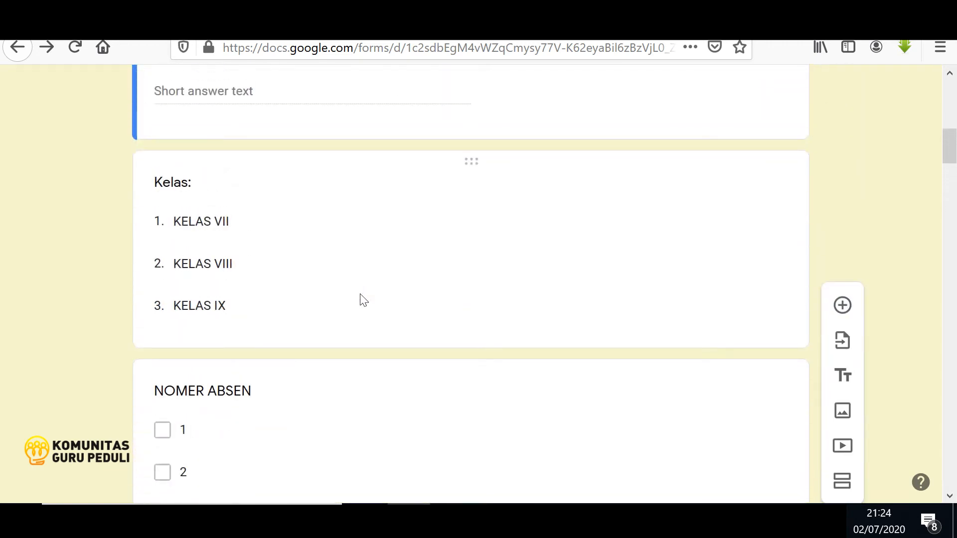
pyautogui.scroll(2, 362, 298)
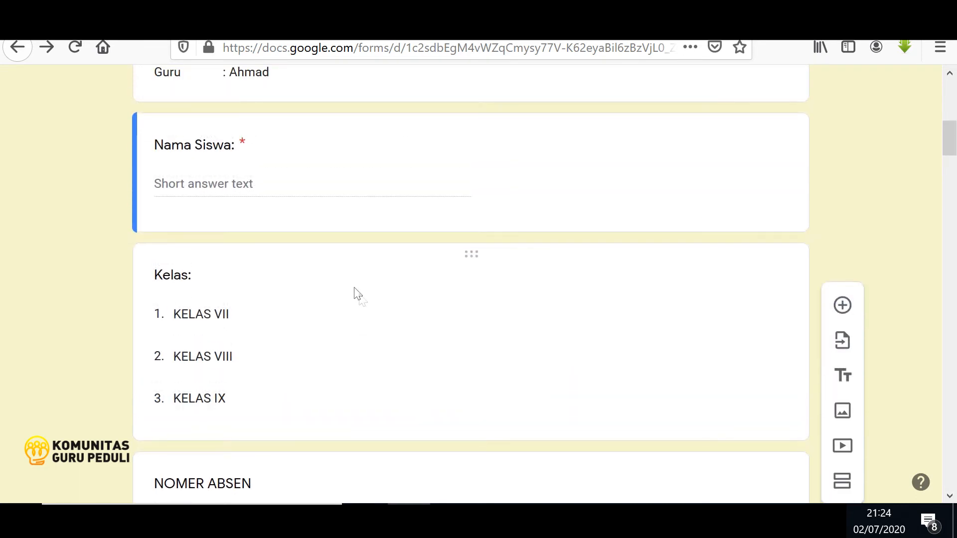
# - Delete the NOMER ABSEN question from section 1 and return to the form header and the Nama Siswa question
pyautogui.scroll(-10, 287, 253)
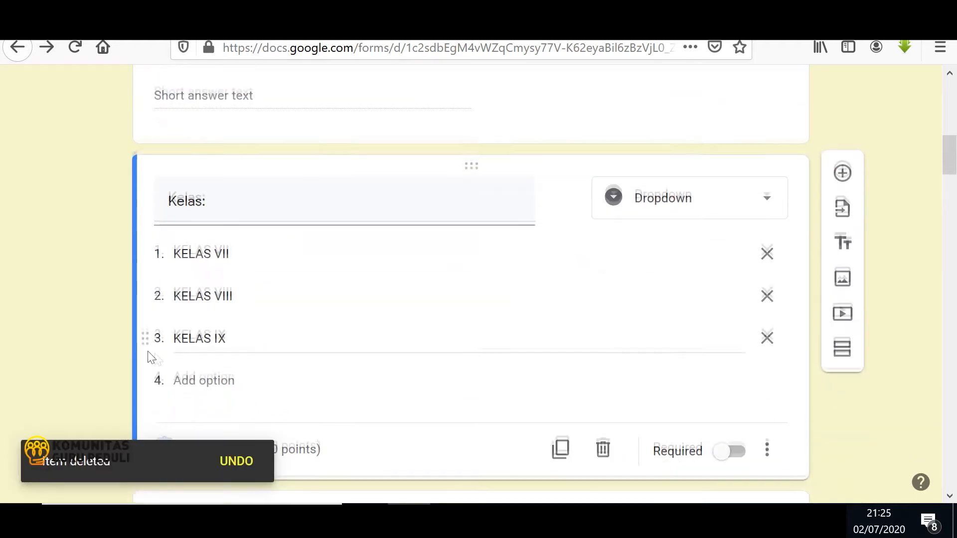
pyautogui.scroll(-1, 136, 391)
pyautogui.scroll(10, 136, 392)
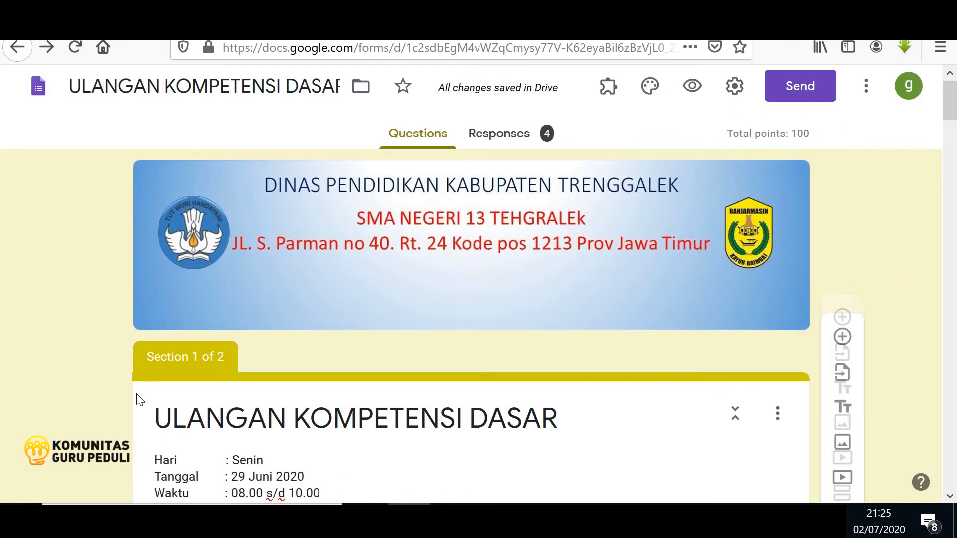
pyautogui.scroll(-5, 138, 392)
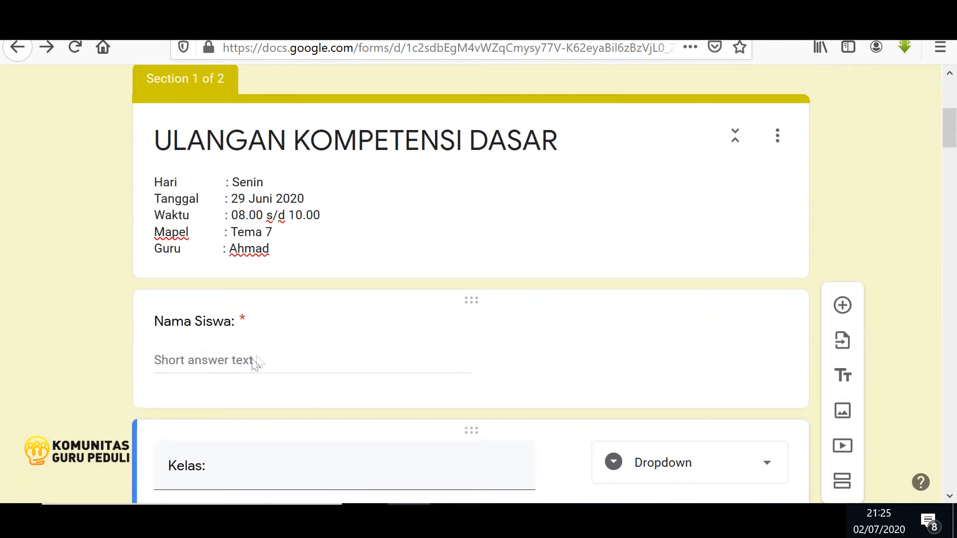
pyautogui.scroll(-3, 250, 363)
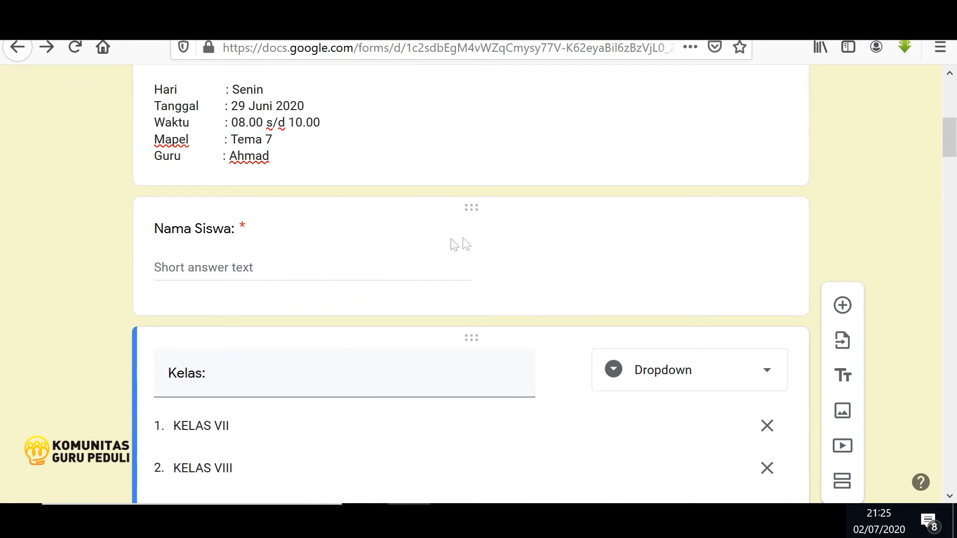
# - Try adding a multiple-choice question titled "Absen" after the Nama Siswa question, then delete it
pyautogui.click(198, 228)
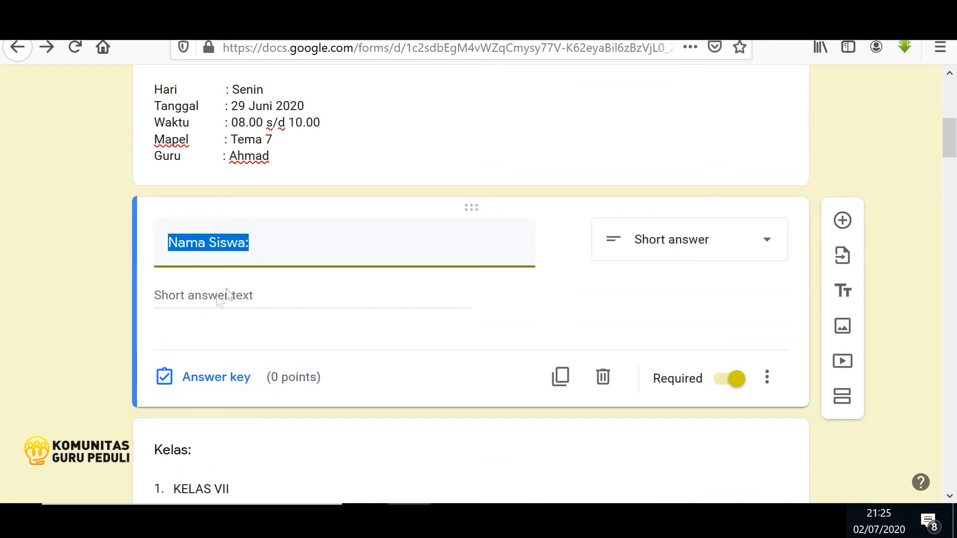
pyautogui.click(270, 294)
pyautogui.click(290, 255)
pyautogui.click(842, 221)
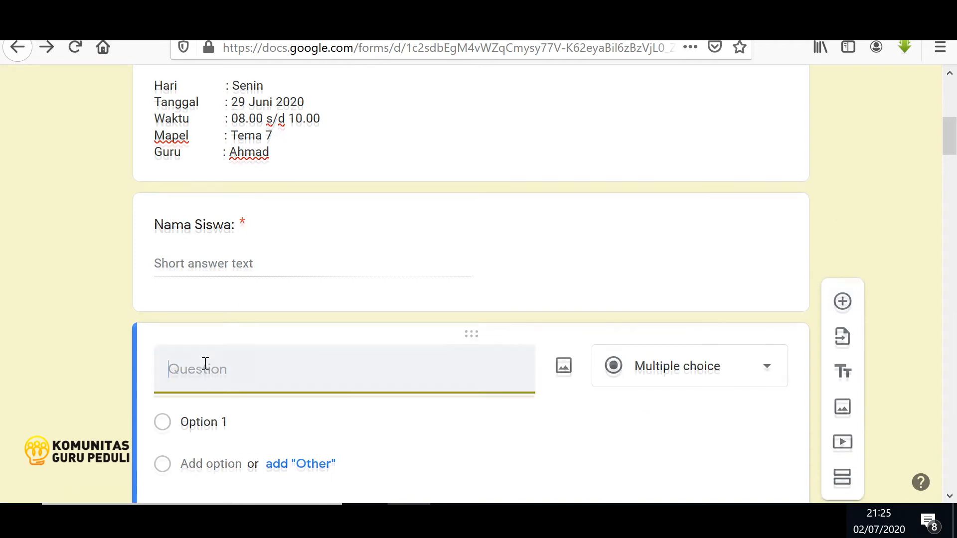
pyautogui.scroll(-3, 204, 366)
pyautogui.scroll(2, 205, 363)
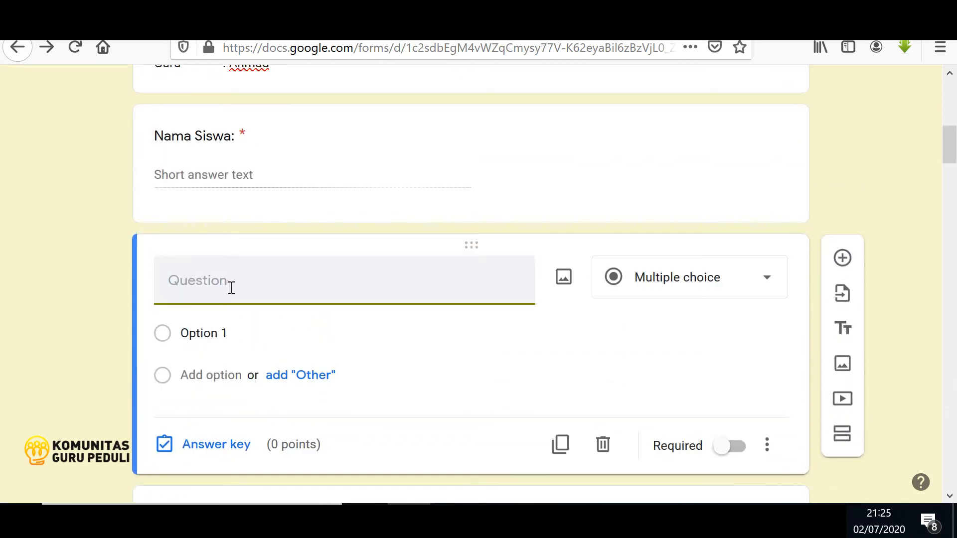
pyautogui.write('Absen')
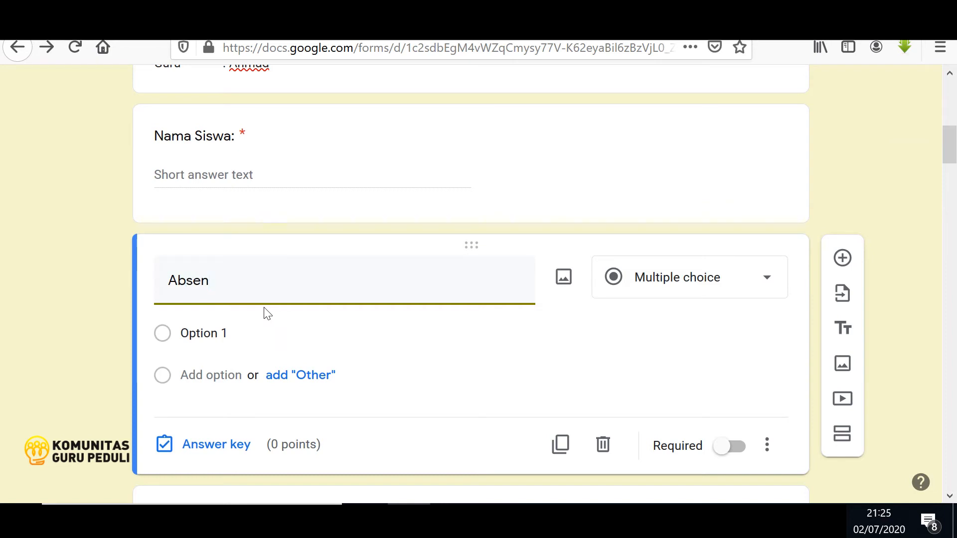
pyautogui.click(603, 446)
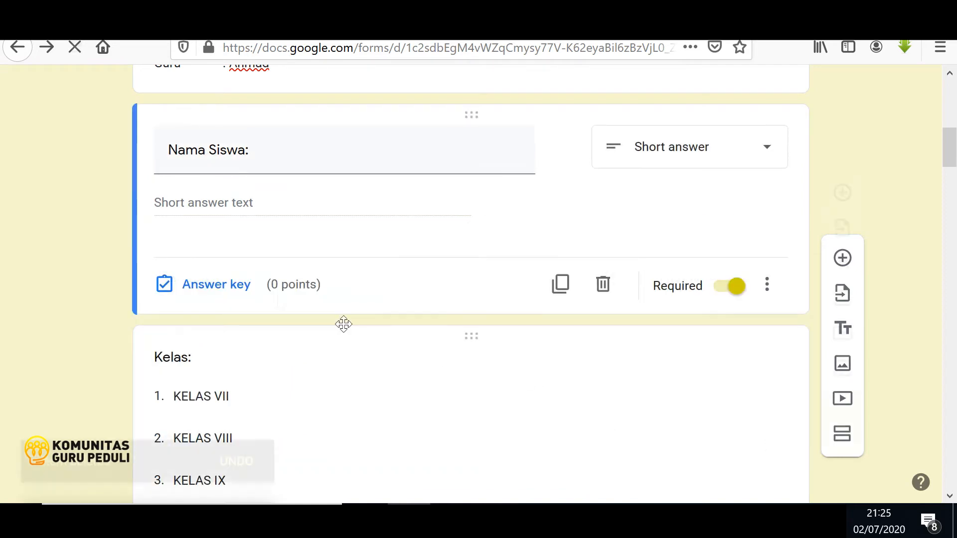
# - Select the TOKEN/PASSWORD question, try adding a blank question after it, then delete the blank question
pyautogui.scroll(-7, 275, 301)
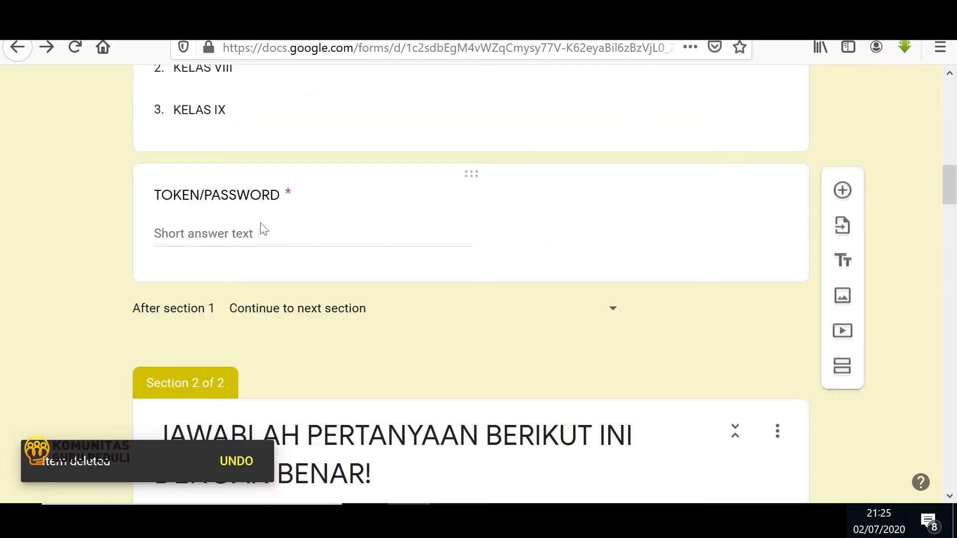
pyautogui.click(230, 199)
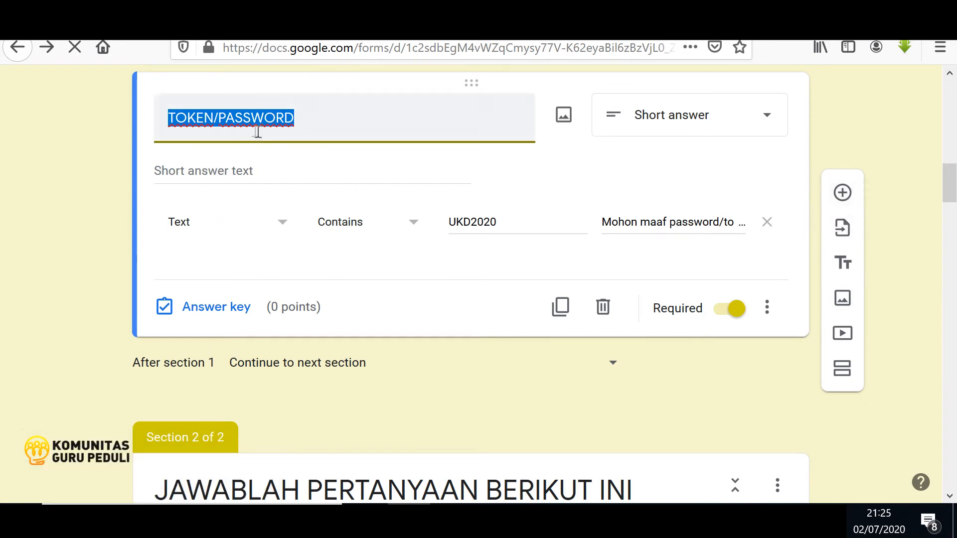
pyautogui.click(842, 193)
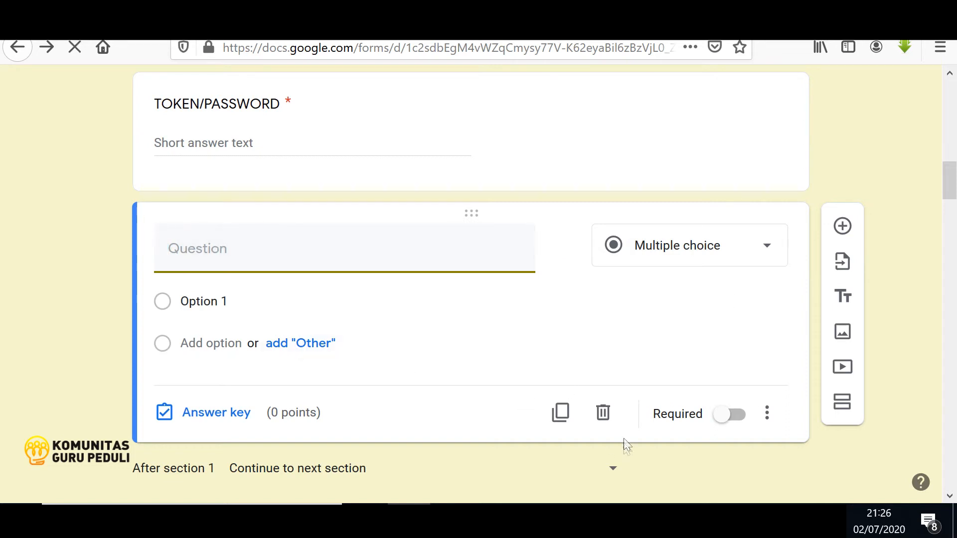
pyautogui.click(605, 418)
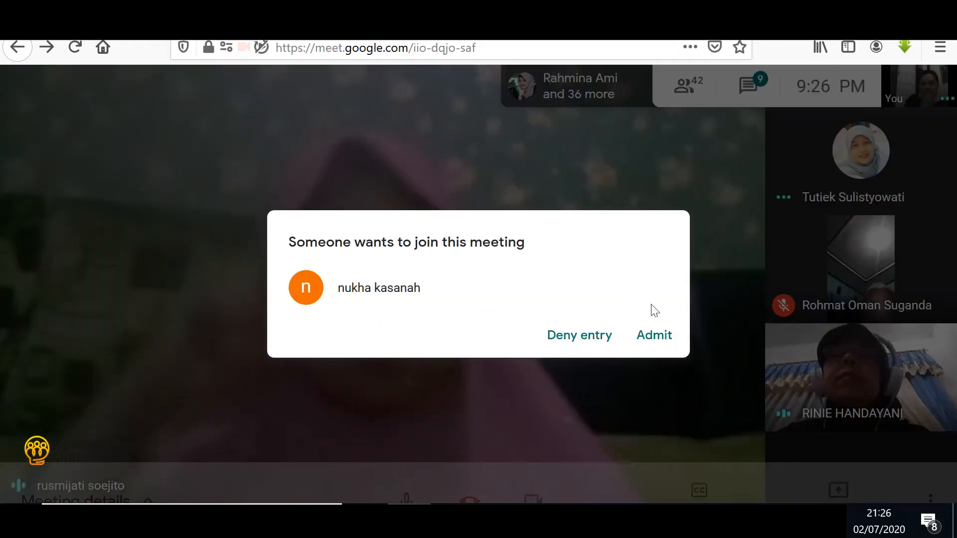
# - Admit the waiting participant to the Google Meet session and switch back to the exam form in Google Forms
pyautogui.click(646, 334)
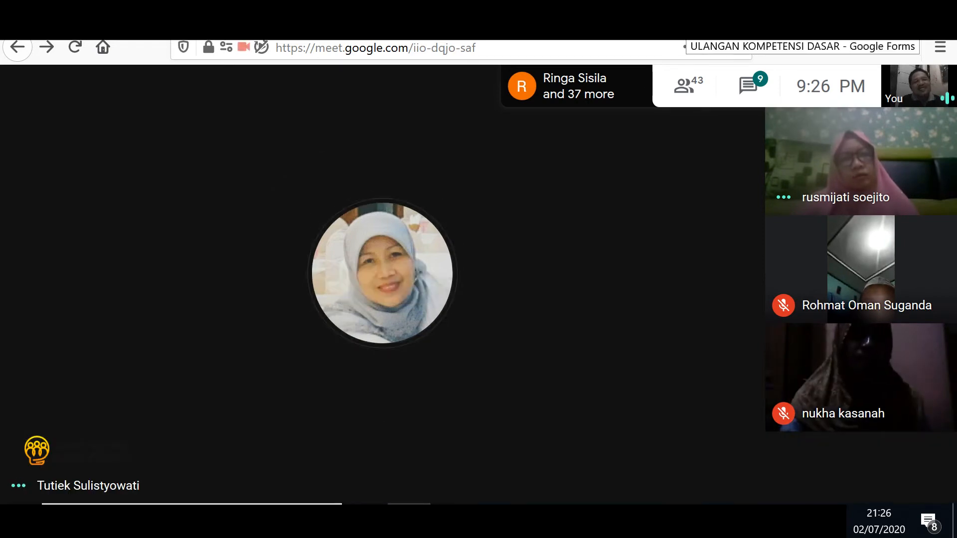
pyautogui.click(685, 19)
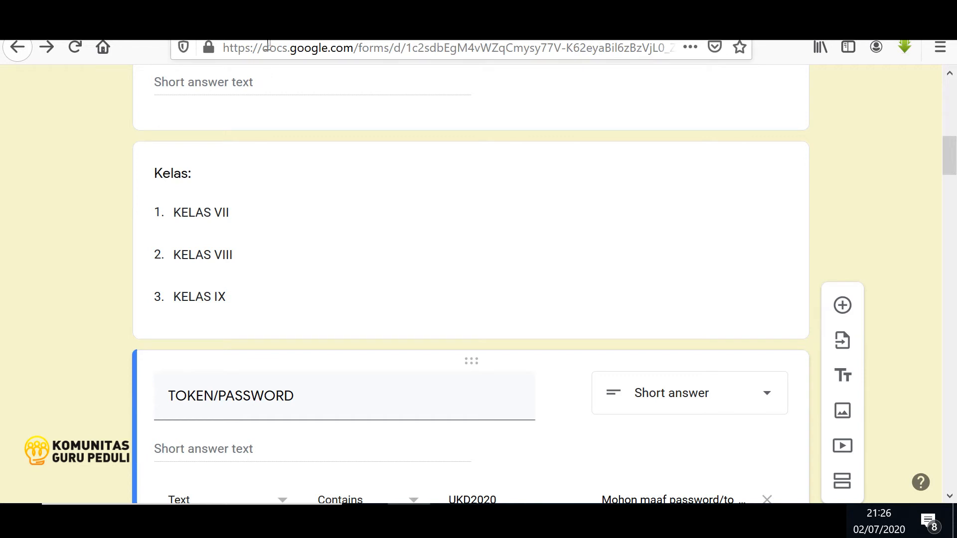
pyautogui.click(299, 20)
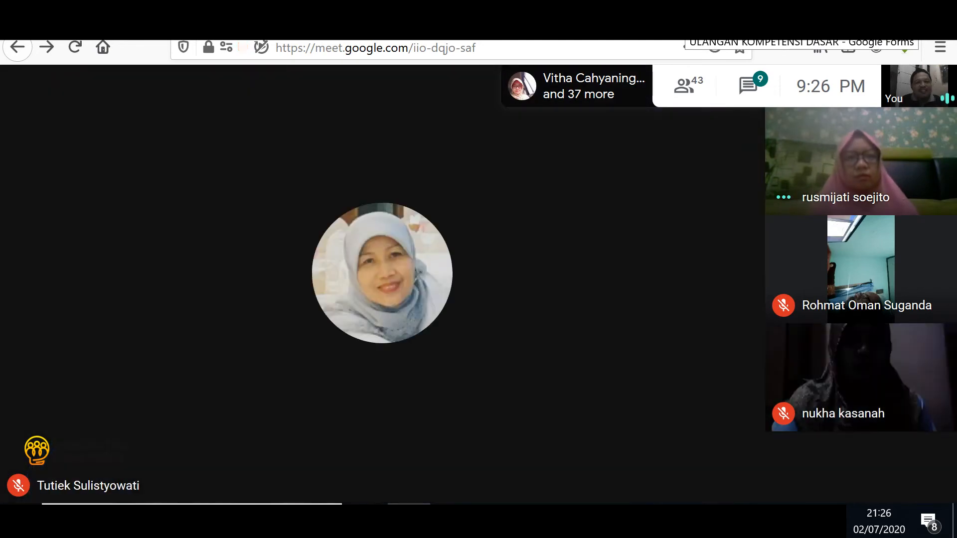
pyautogui.click(686, 19)
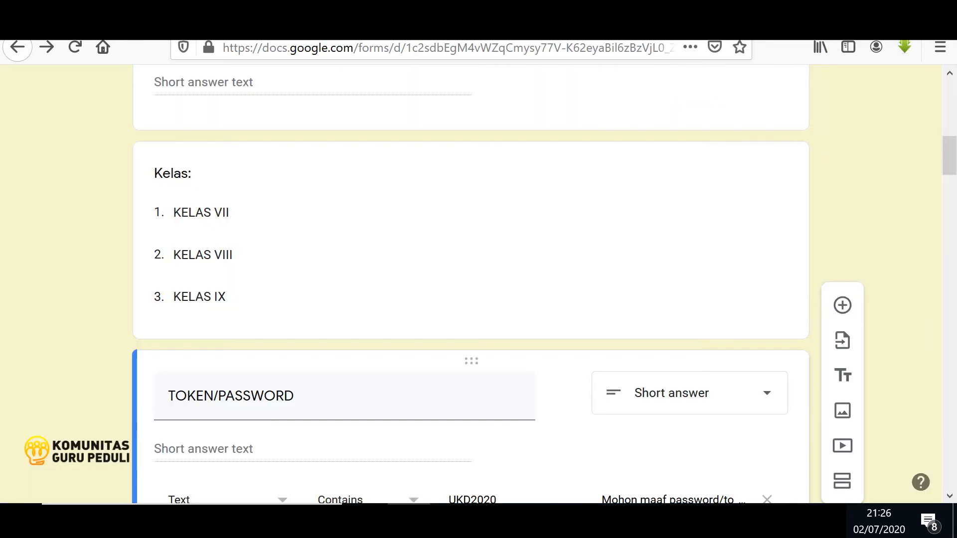
# - Examine the Kelas and TOKEN/PASSWORD questions, highlighting the token text required by the response validation, and return to the start of the form
pyautogui.scroll(7, 587, 189)
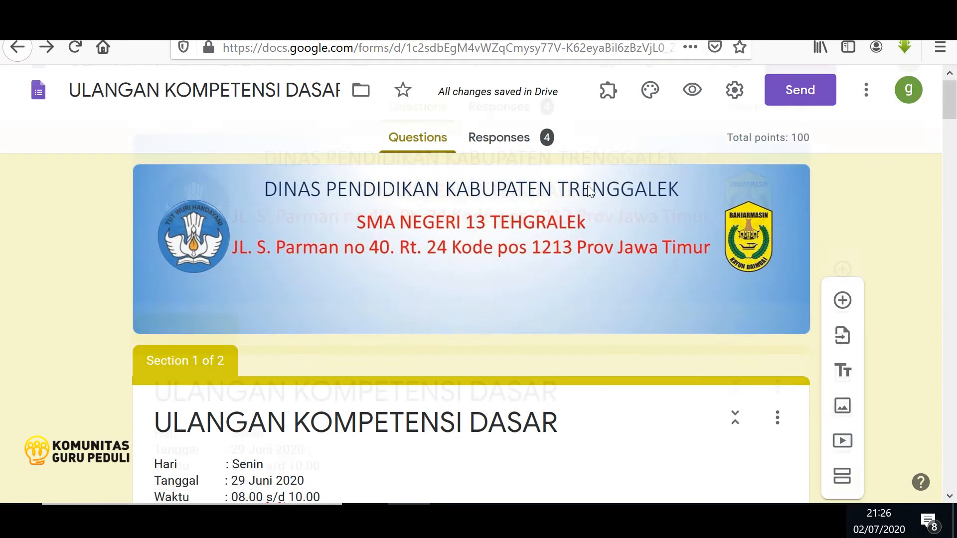
pyautogui.scroll(-15, 587, 189)
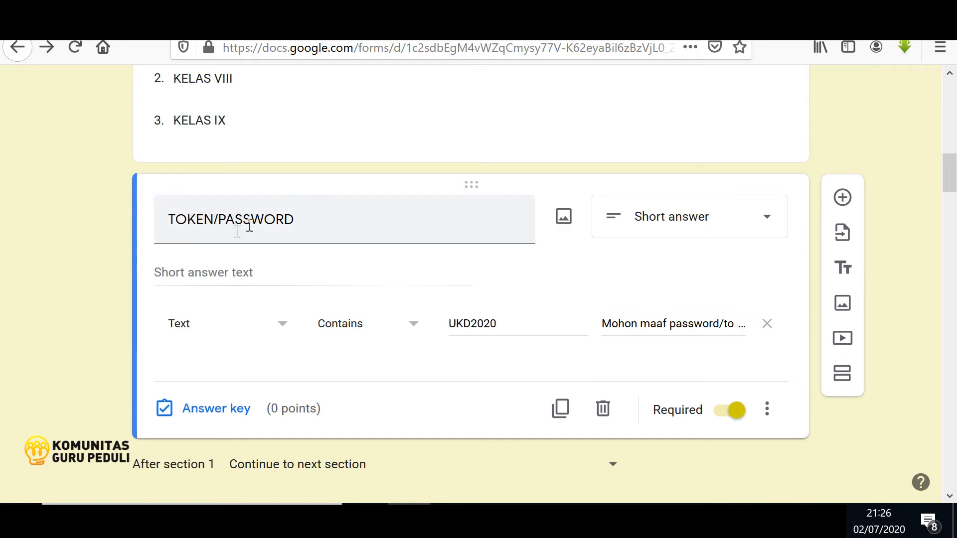
pyautogui.click(203, 121)
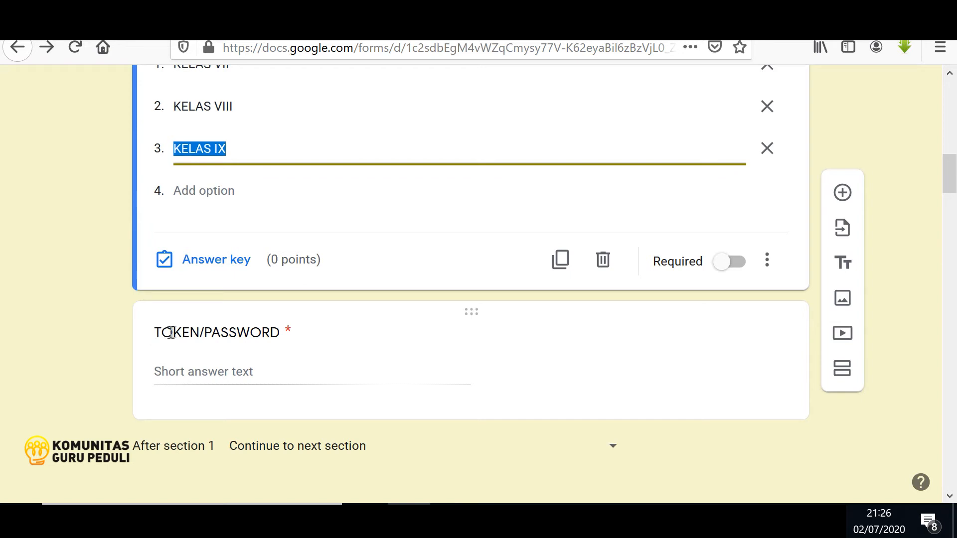
pyautogui.click(226, 334)
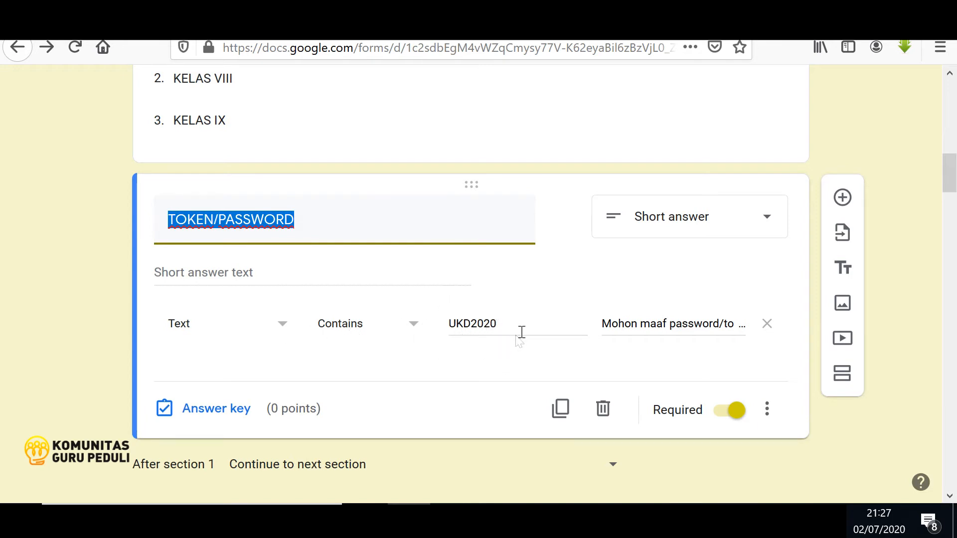
pyautogui.moveTo(450, 323); pyautogui.dragTo(500, 325)
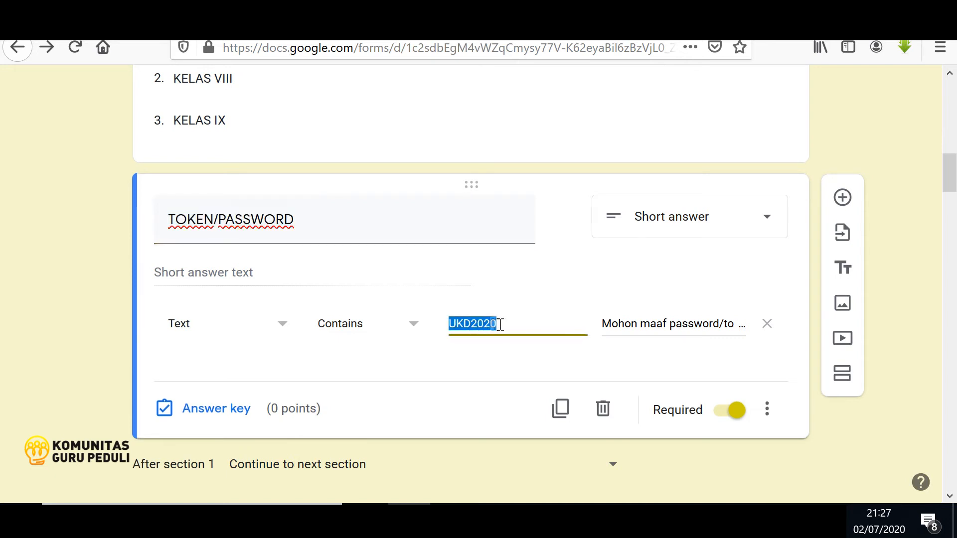
pyautogui.click(506, 373)
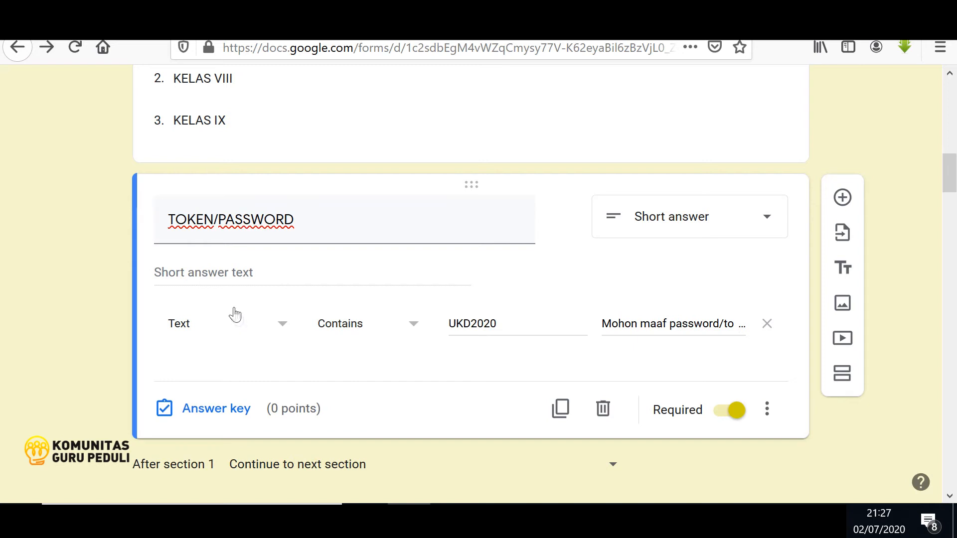
pyautogui.click(208, 120)
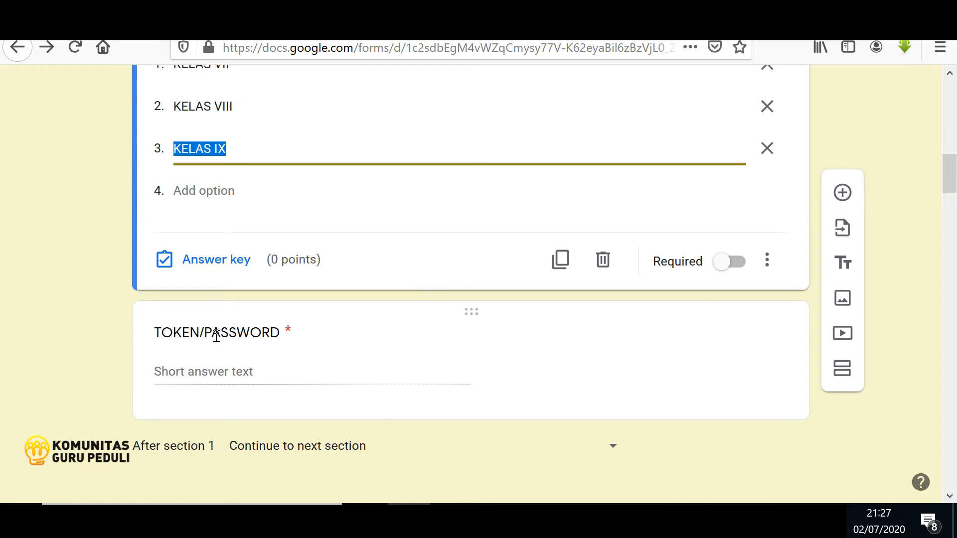
pyautogui.click(245, 332)
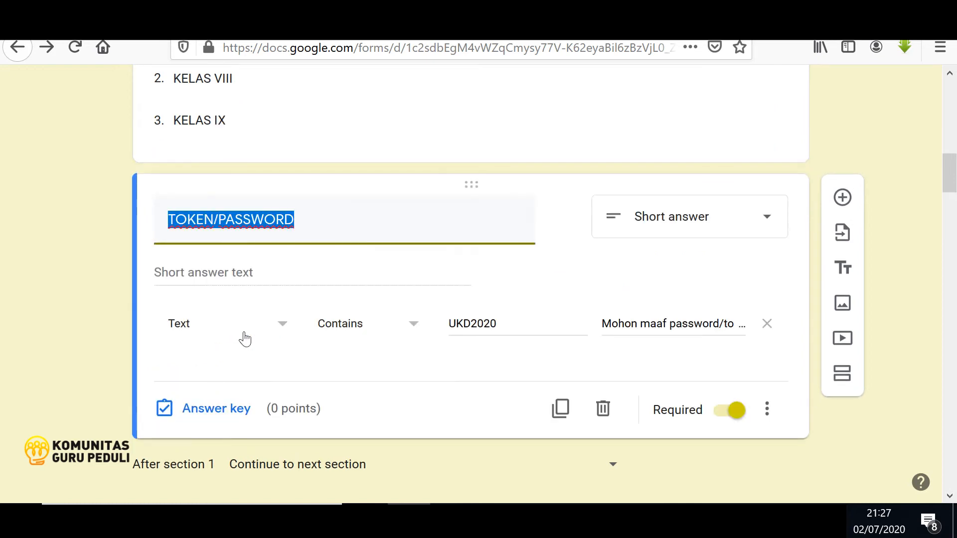
pyautogui.doubleClick(488, 324)
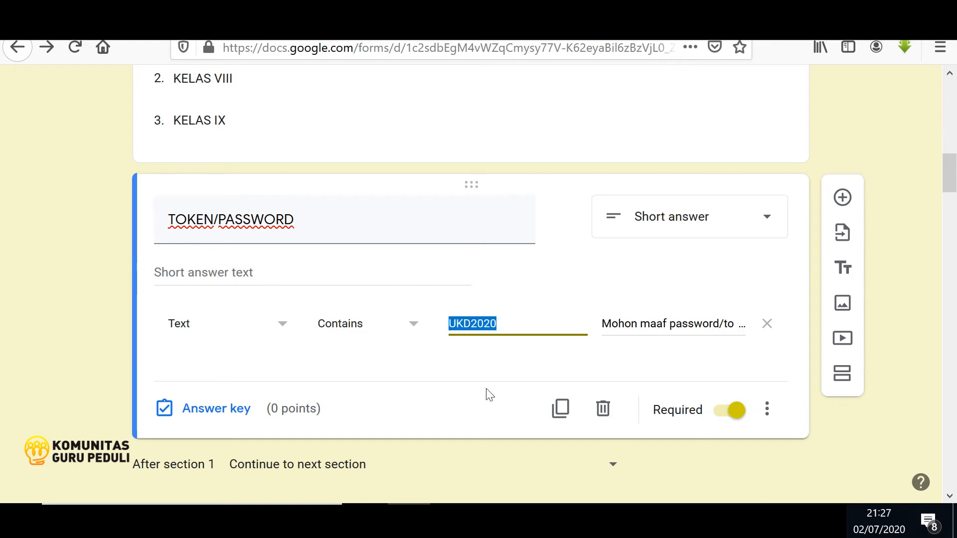
pyautogui.scroll(15, 487, 401)
# - Switch to Google Meet, admit the waiting participant, and open the meeting chat
pyautogui.click(349, 30)
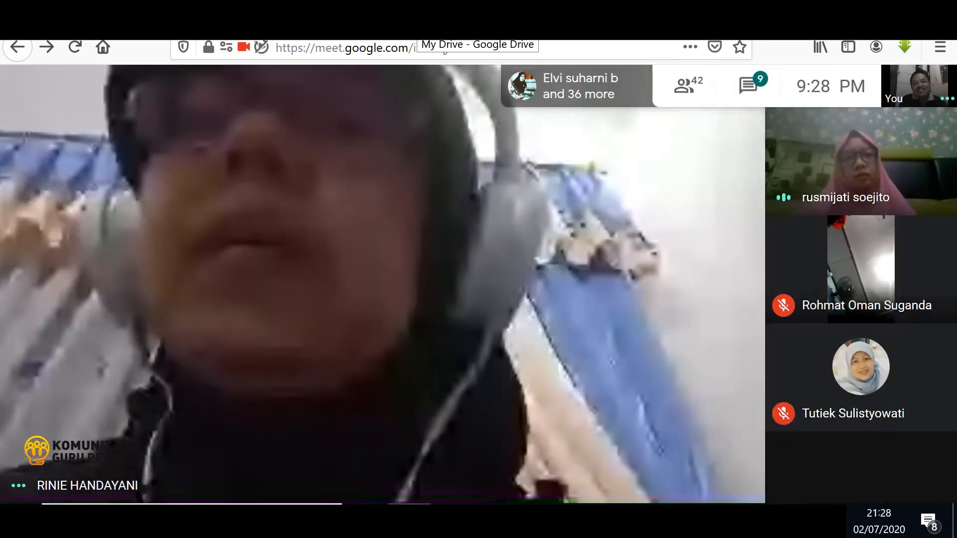
pyautogui.click(418, 29)
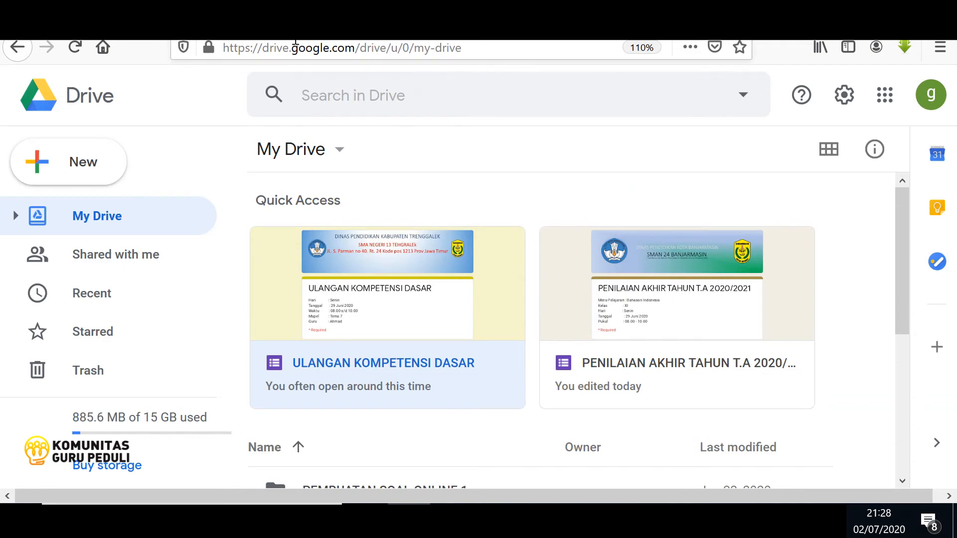
pyautogui.click(349, 30)
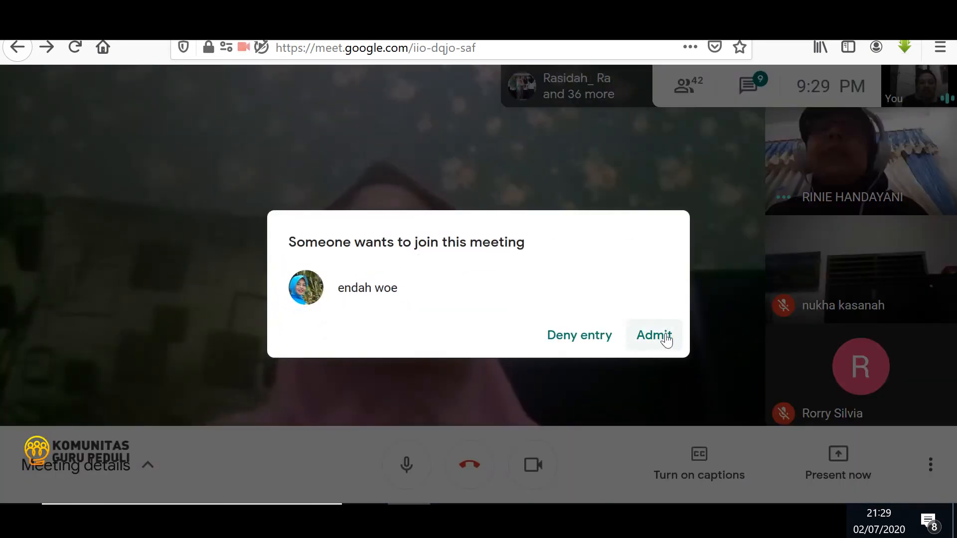
pyautogui.click(666, 339)
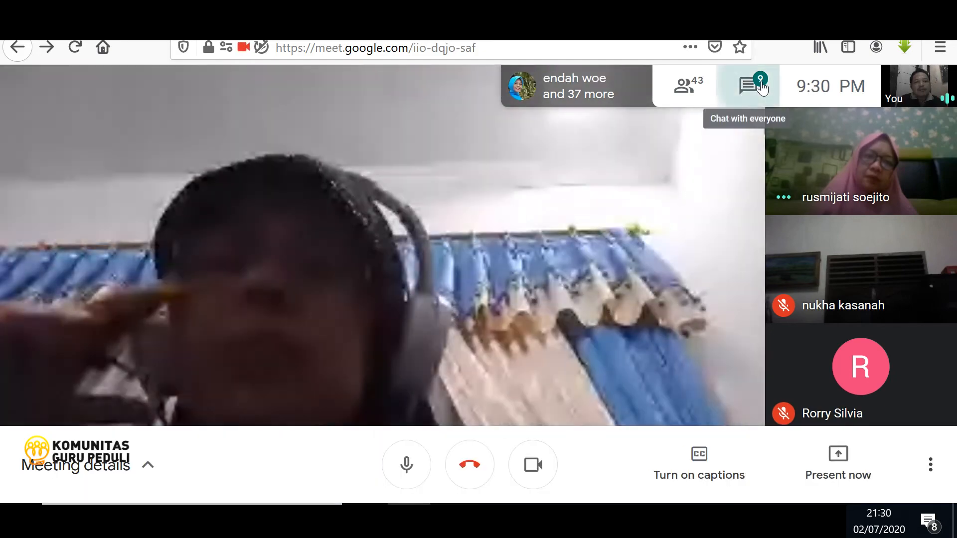
pyautogui.click(761, 88)
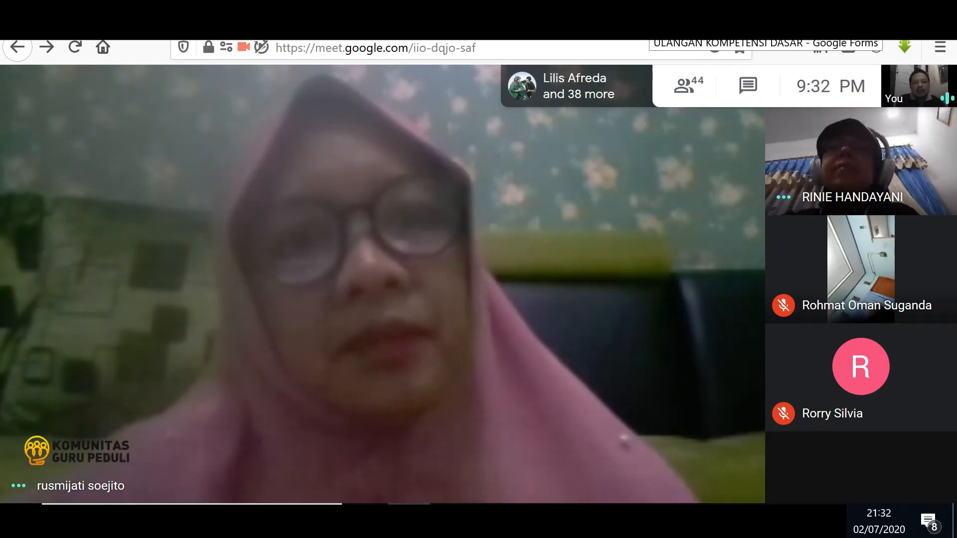
# - Leave the Google Meet session and switch to My Drive in Google Drive
pyautogui.click(657, 31)
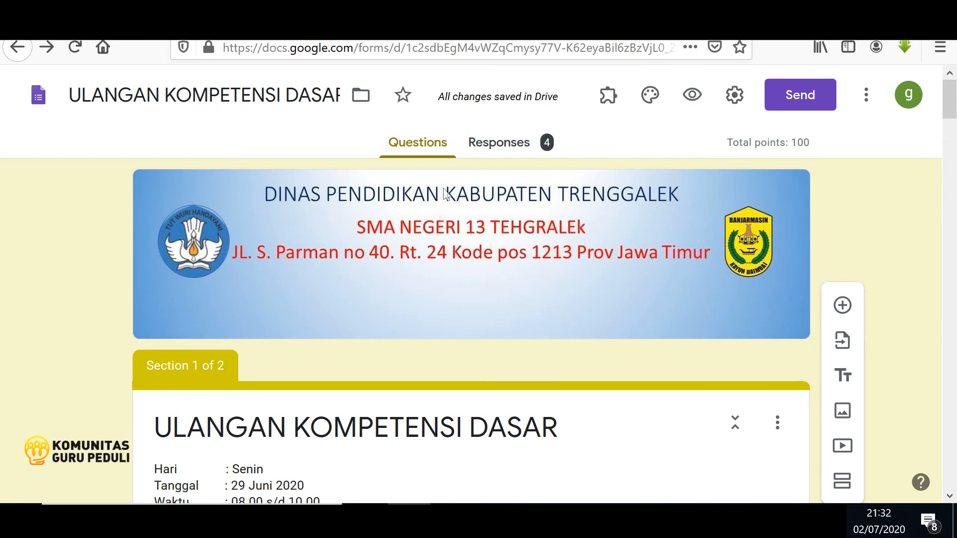
pyautogui.click(476, 30)
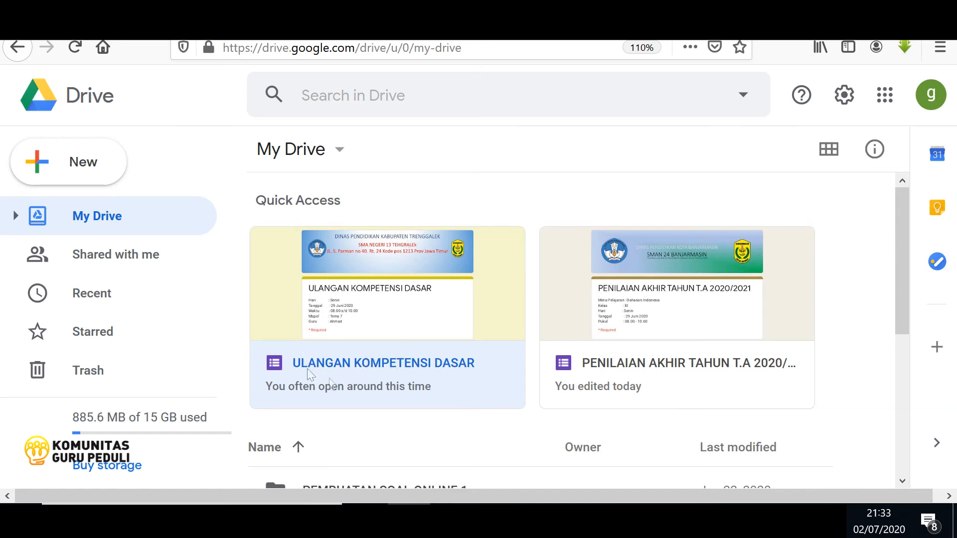
pyautogui.rightClick(351, 363)
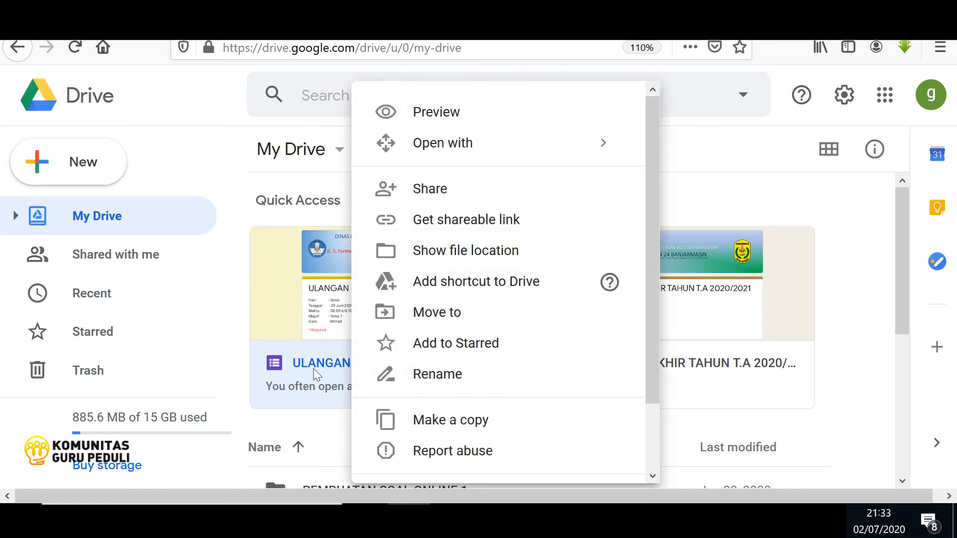
pyautogui.rightClick(284, 294)
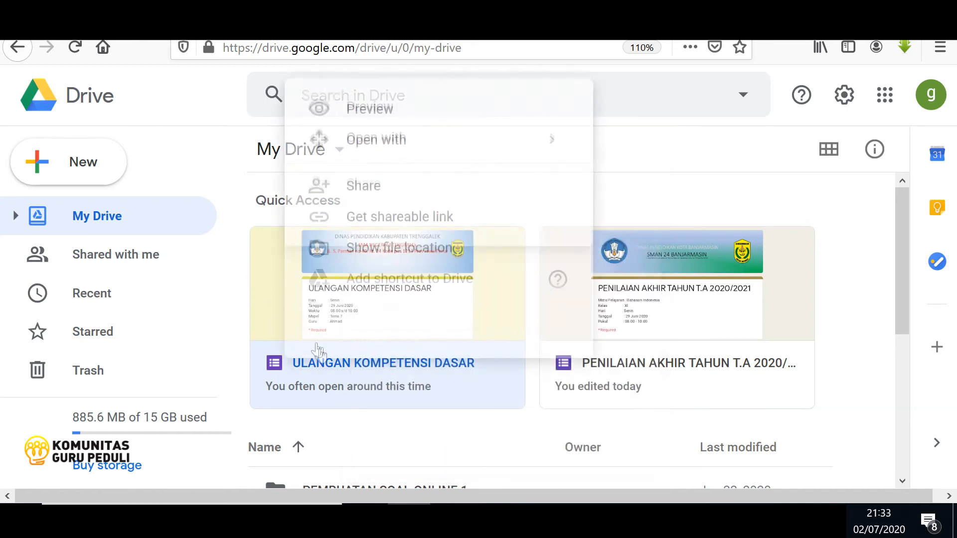
pyautogui.click(685, 163)
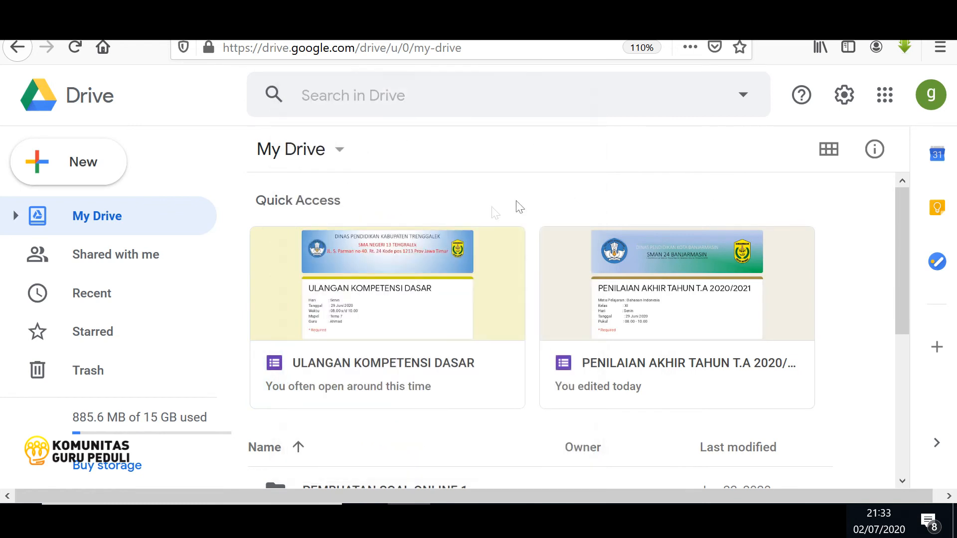
# - Make a copy of the ULANGAN KOMPETENSI DASAR form and dismiss the notification
pyautogui.click(393, 368)
pyautogui.rightClick(392, 369)
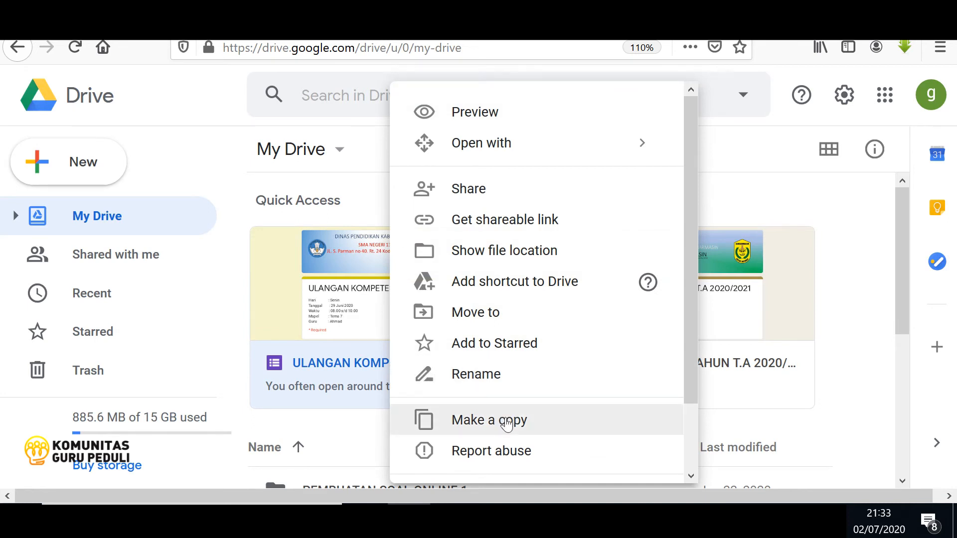
pyautogui.click(479, 427)
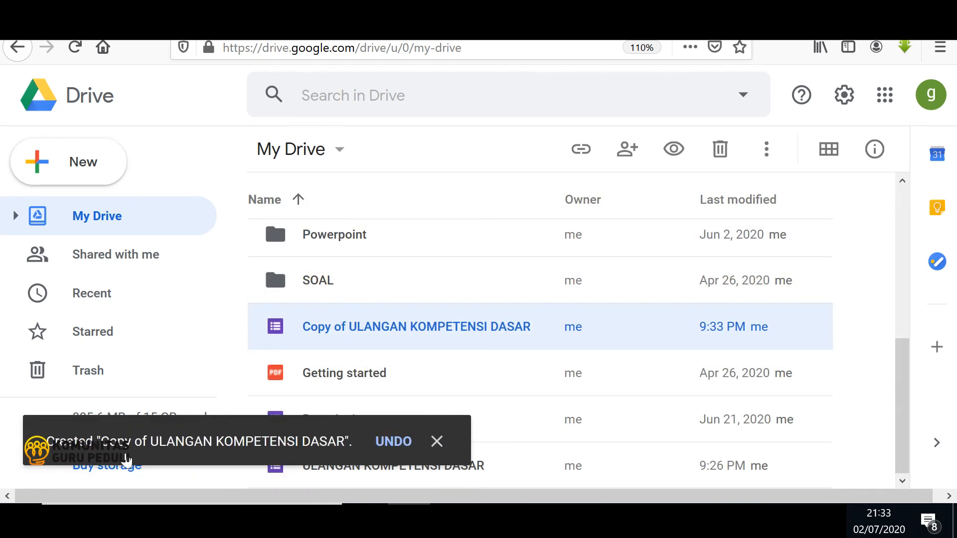
pyautogui.click(437, 441)
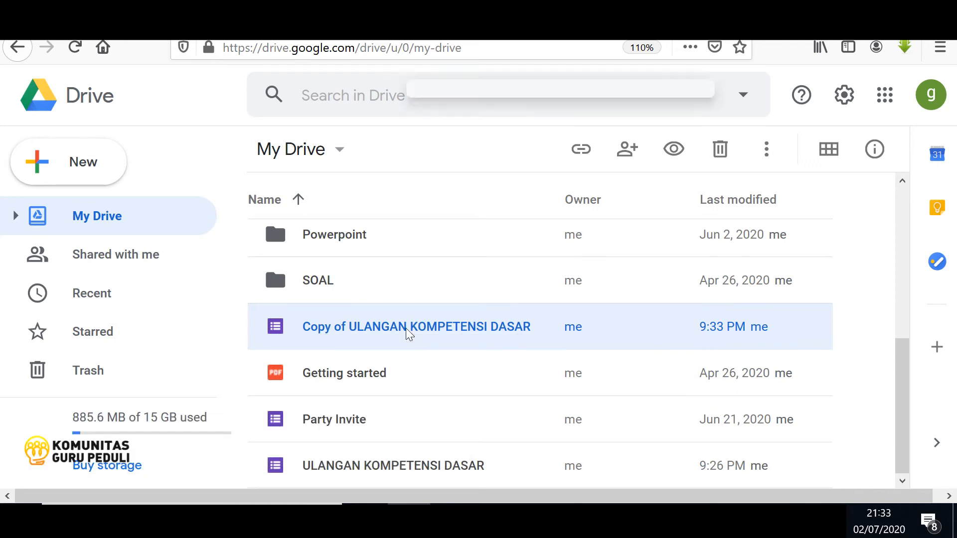
# - Rename the copied form as ULANGAN KOMPETENSI DASAR 7B and dismiss the notification
pyautogui.rightClick(407, 332)
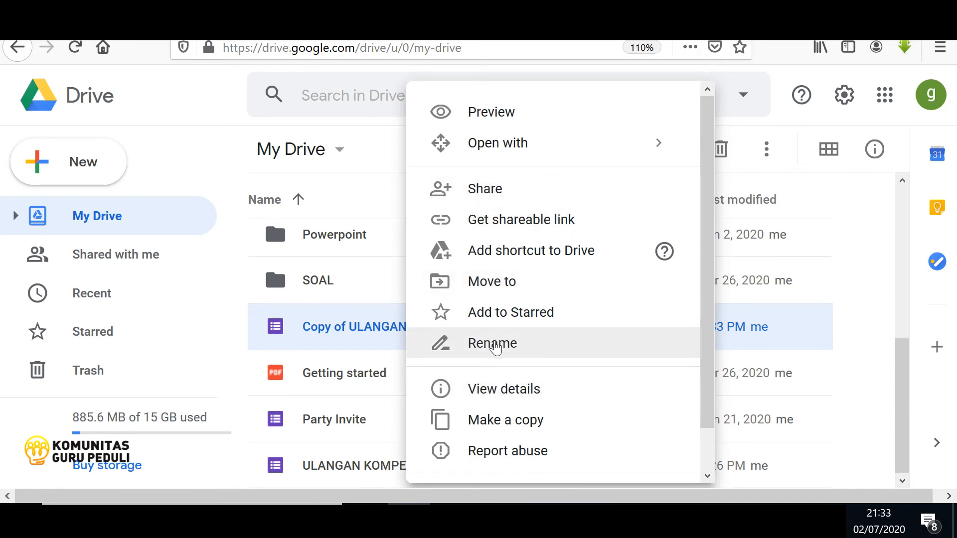
pyautogui.click(495, 344)
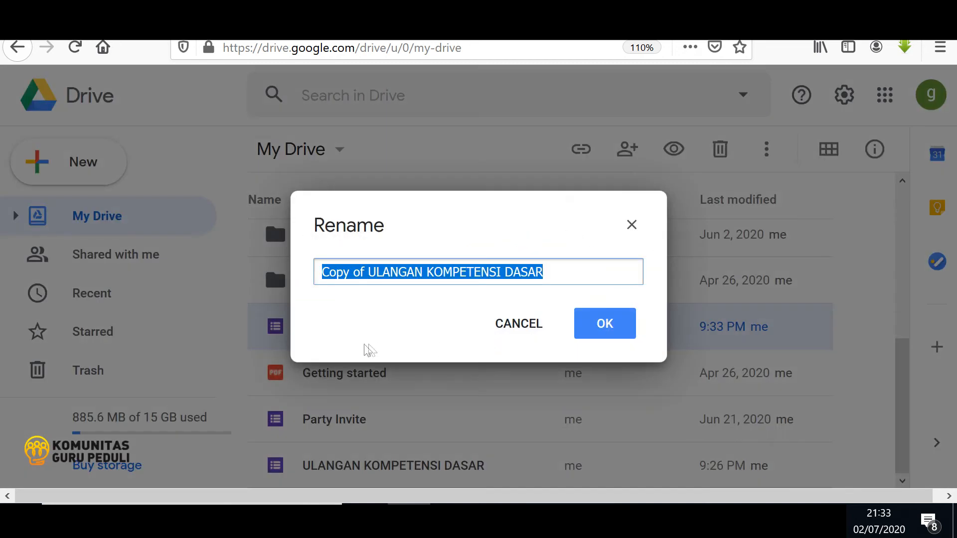
pyautogui.click(368, 272)
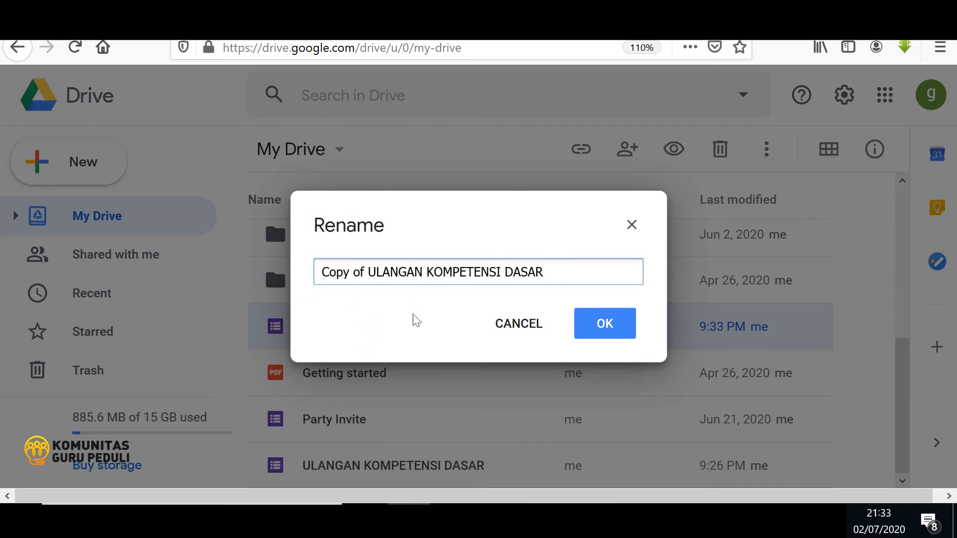
pyautogui.press('BackSpace')
pyautogui.press('BackSpace')
pyautogui.press('BackSpace')
pyautogui.press('BackSpace')
pyautogui.press('BackSpace')
pyautogui.press('BackSpace')
pyautogui.press('BackSpace')
pyautogui.press('BackSpace')
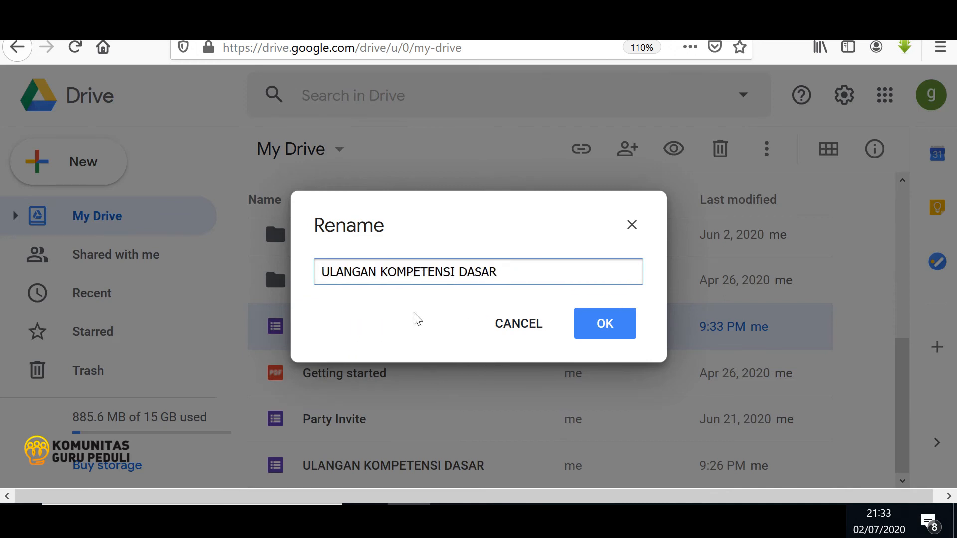
pyautogui.click(529, 272)
pyautogui.write('7B')
pyautogui.click(605, 328)
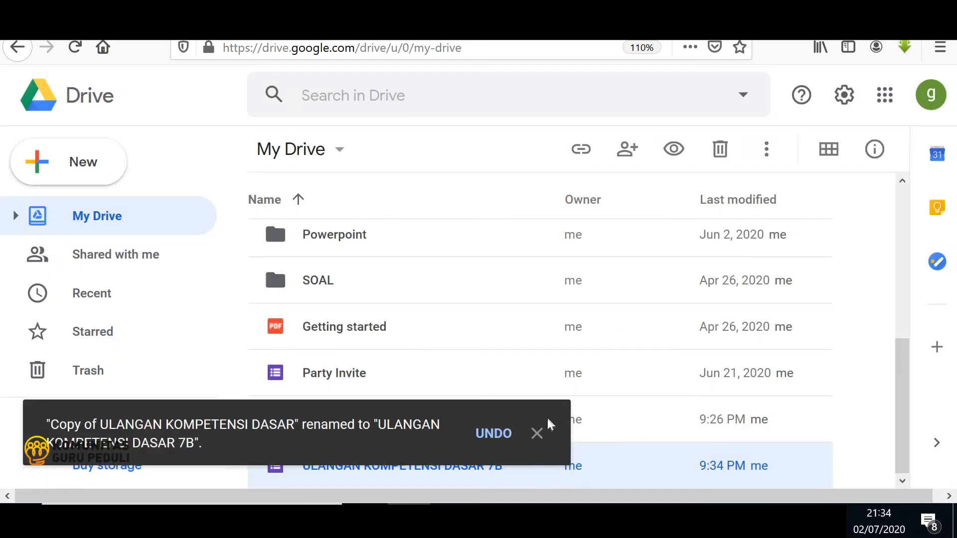
pyautogui.click(541, 435)
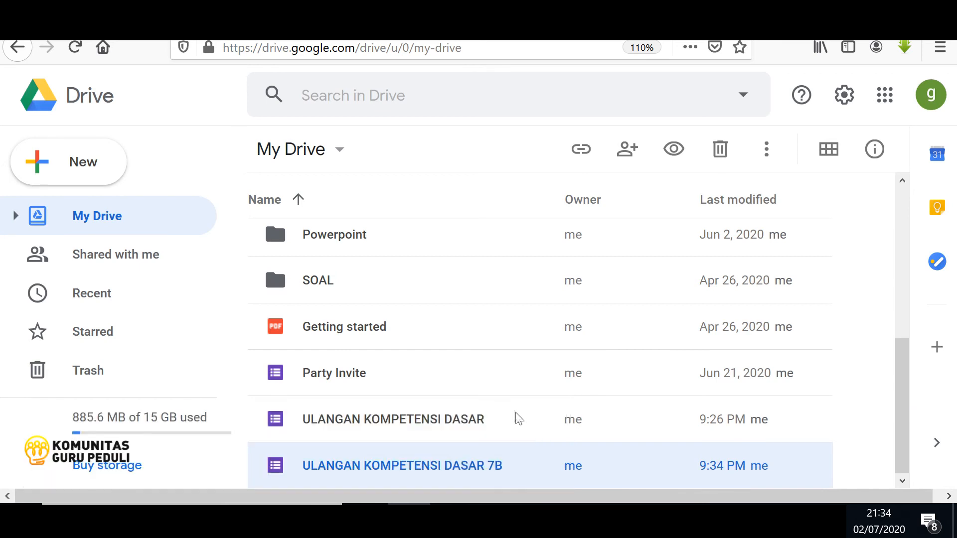
# - Make another copy of the original ULANGAN KOMPETENSI DASAR form, without a class suffix, and dismiss the notification
pyautogui.click(377, 421)
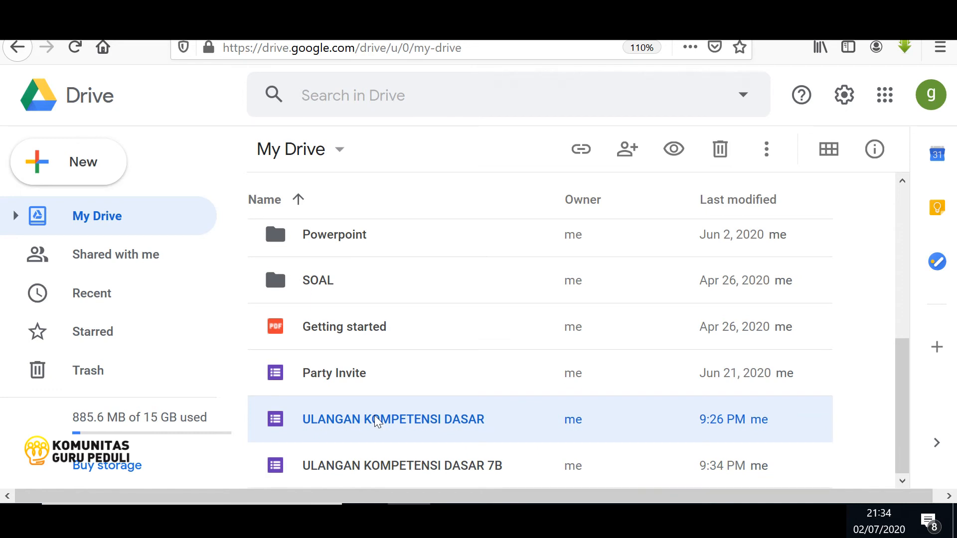
pyautogui.click(374, 465)
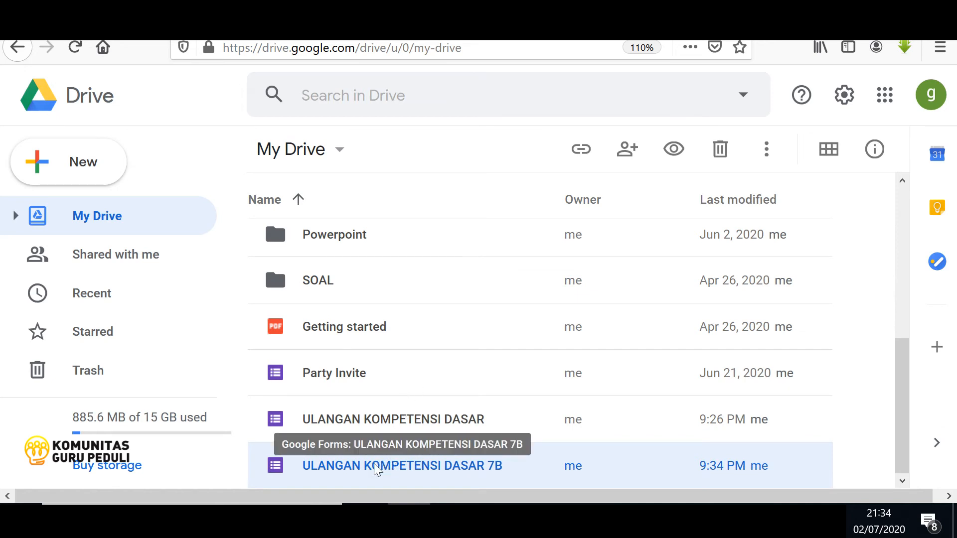
pyautogui.click(389, 421)
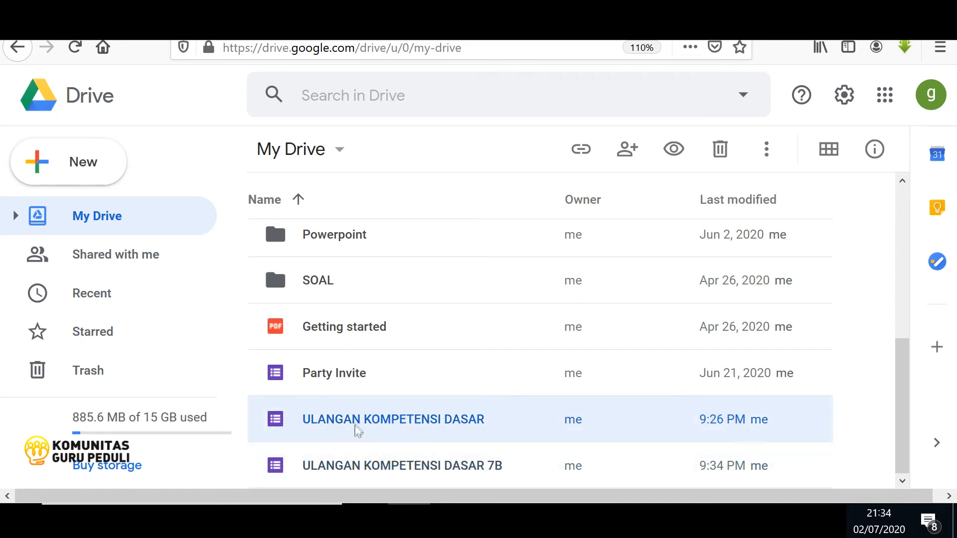
pyautogui.rightClick(406, 422)
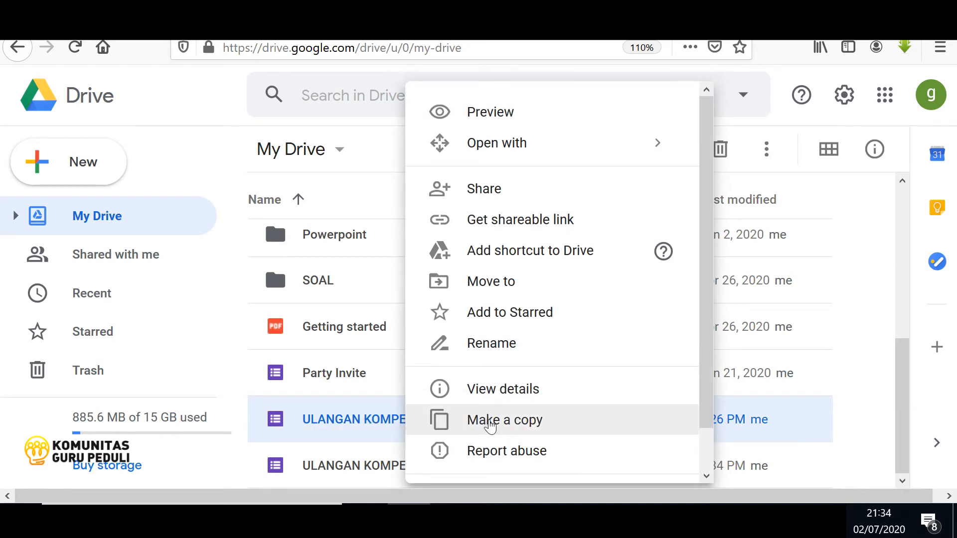
pyautogui.click(491, 424)
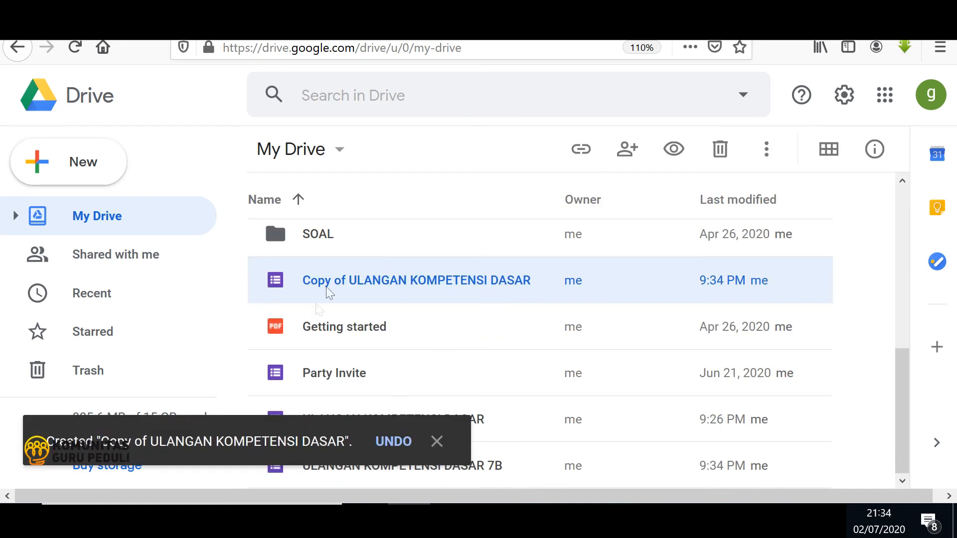
pyautogui.click(437, 441)
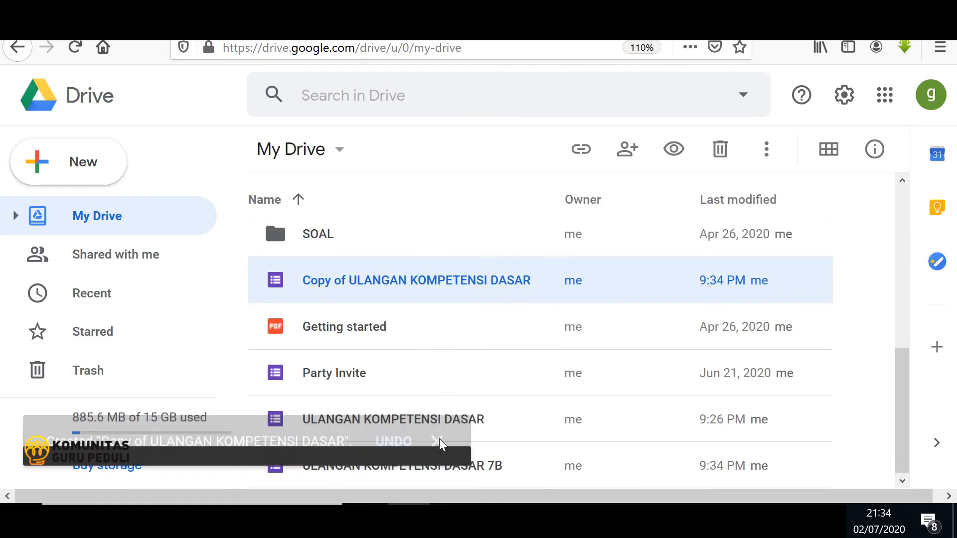
# - Rename the second copy of the form as ULANGAN KOMPETENSI DASAR 7C and dismiss the notification
pyautogui.rightClick(454, 283)
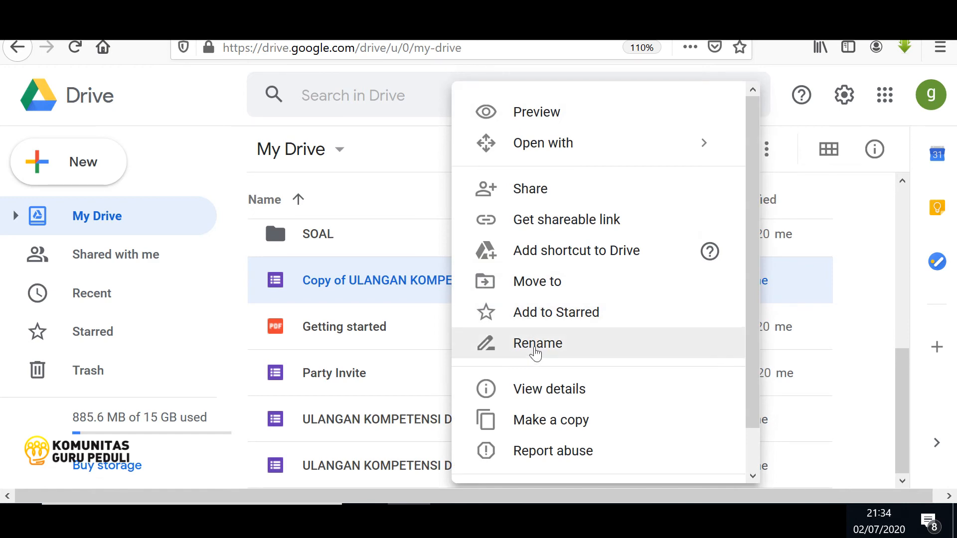
pyautogui.click(537, 351)
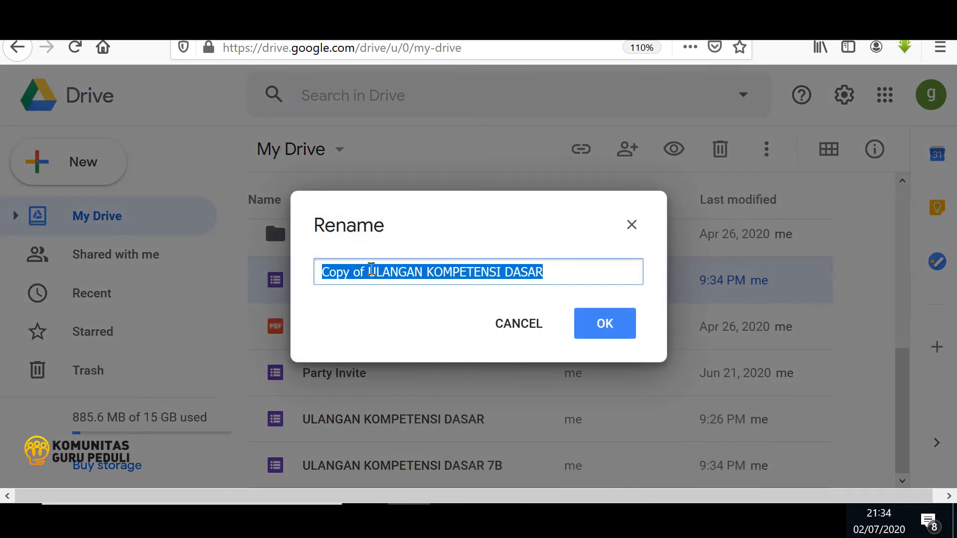
pyautogui.click(378, 273)
pyautogui.press('BackSpace')
pyautogui.press('BackSpace')
pyautogui.press('BackSpace')
pyautogui.press('BackSpace')
pyautogui.press('BackSpace')
pyautogui.press('BackSpace')
pyautogui.press('BackSpace')
pyautogui.press('BackSpace')
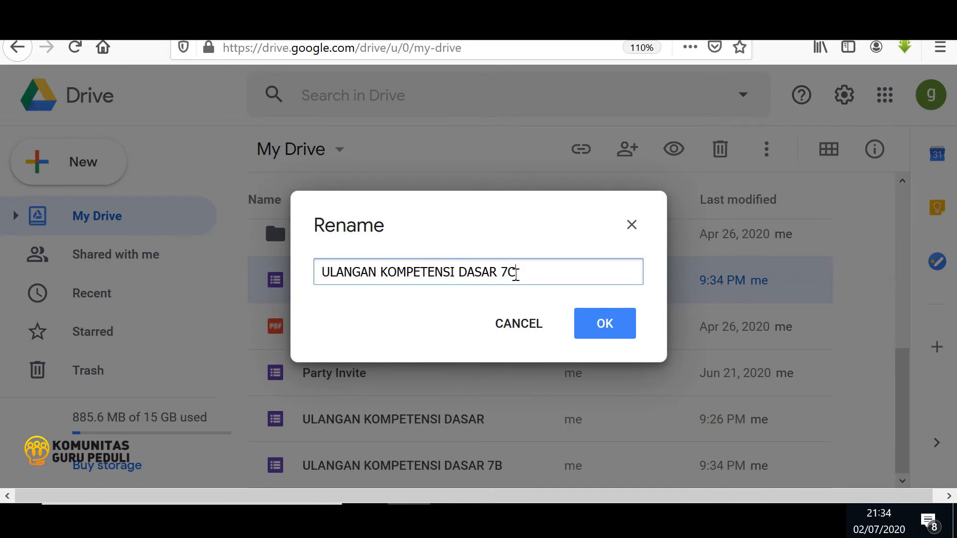
pyautogui.write('7C')
pyautogui.click(609, 326)
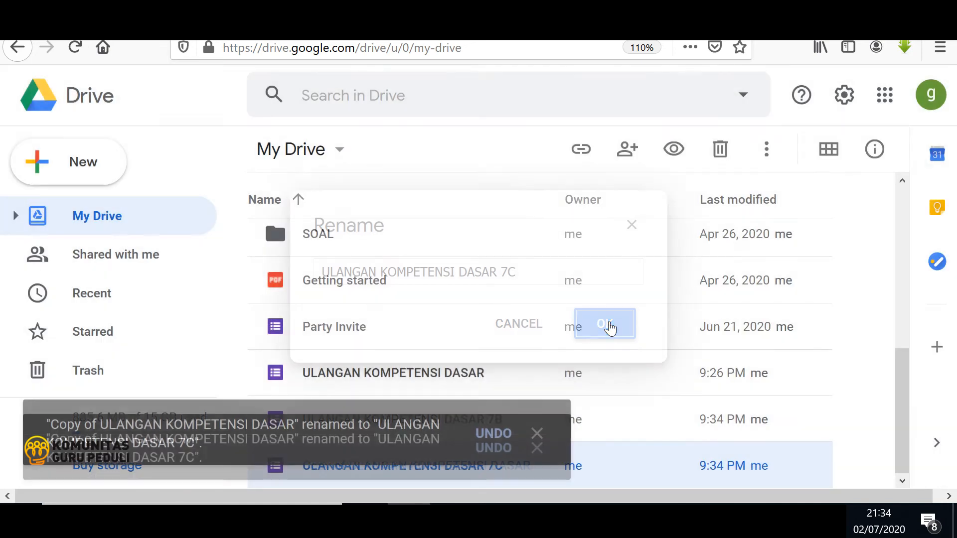
pyautogui.click(538, 439)
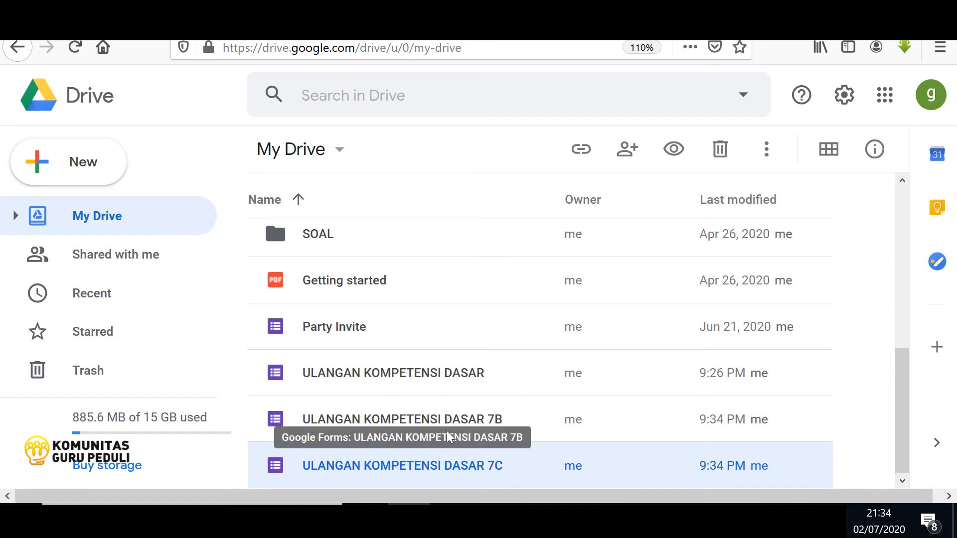
# - Open the ULANGAN KOMPETENSI DASAR 7B form in Google Forms and look over its opening section
pyautogui.click(446, 374)
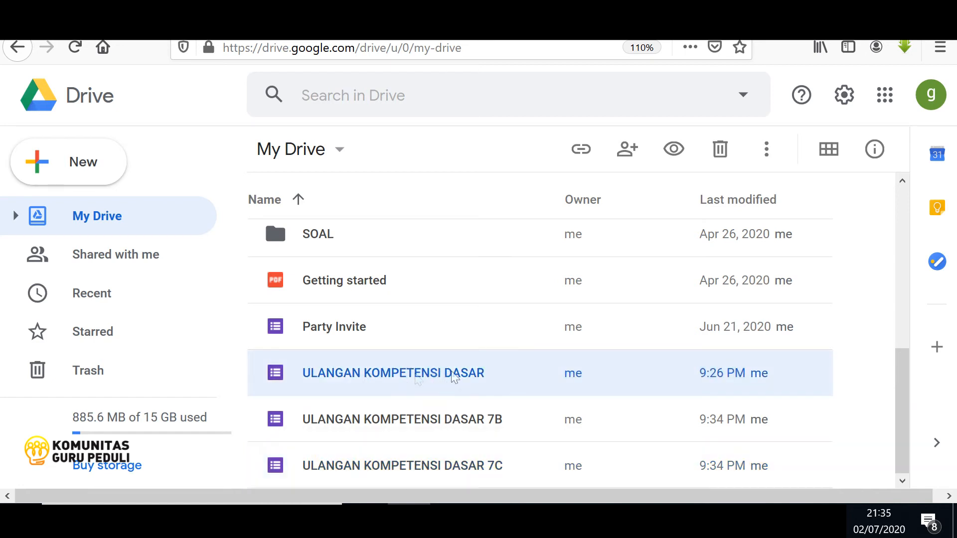
pyautogui.click(422, 424)
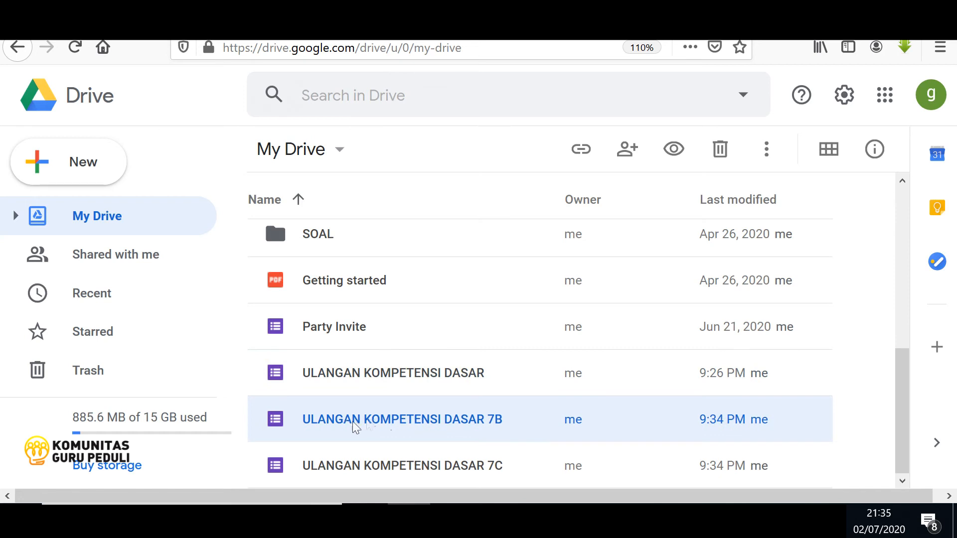
pyautogui.doubleClick(350, 426)
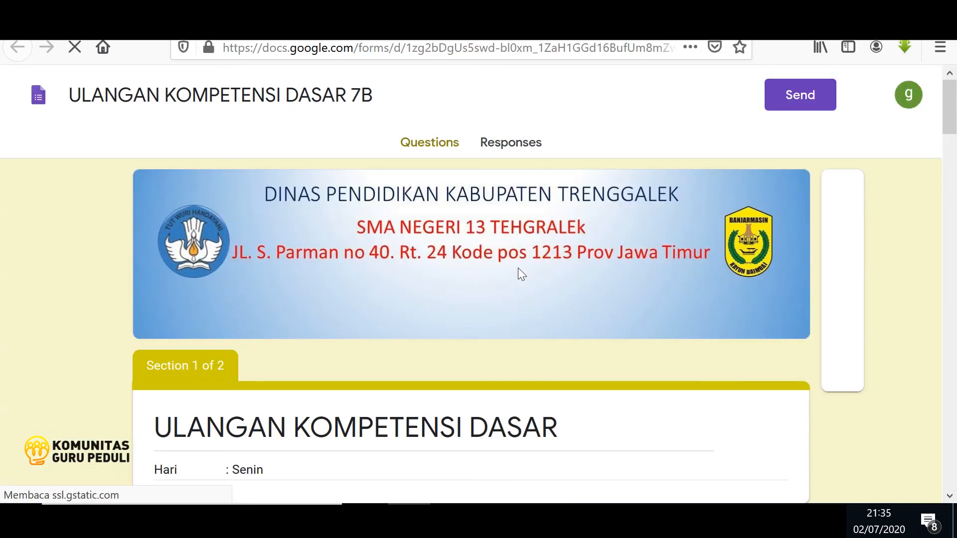
pyautogui.scroll(-5, 418, 371)
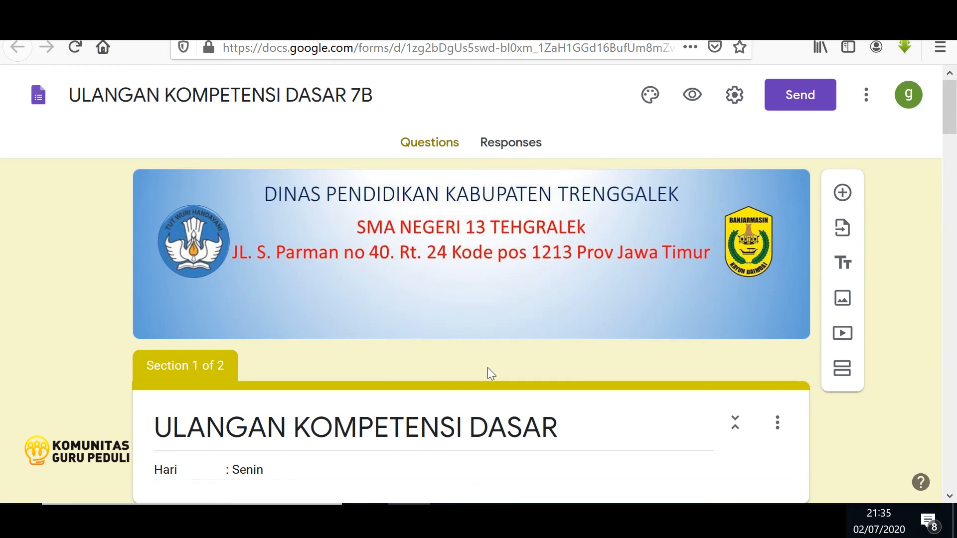
pyautogui.scroll(-5, 489, 370)
pyautogui.scroll(5, 488, 370)
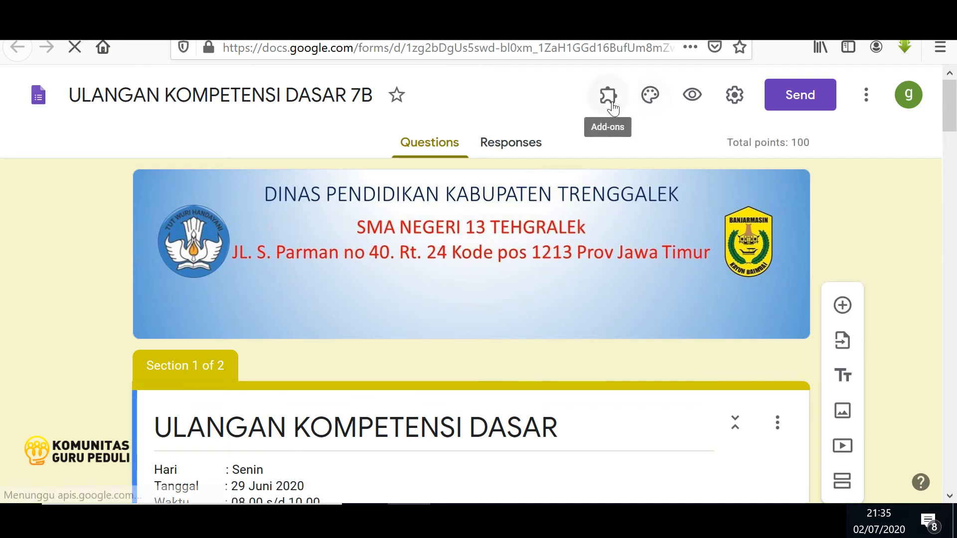
# - Open Limit Google Form Responses in the Email Notifications for Google Forms add-on and set the form's start date to 07/03/2020
pyautogui.click(611, 105)
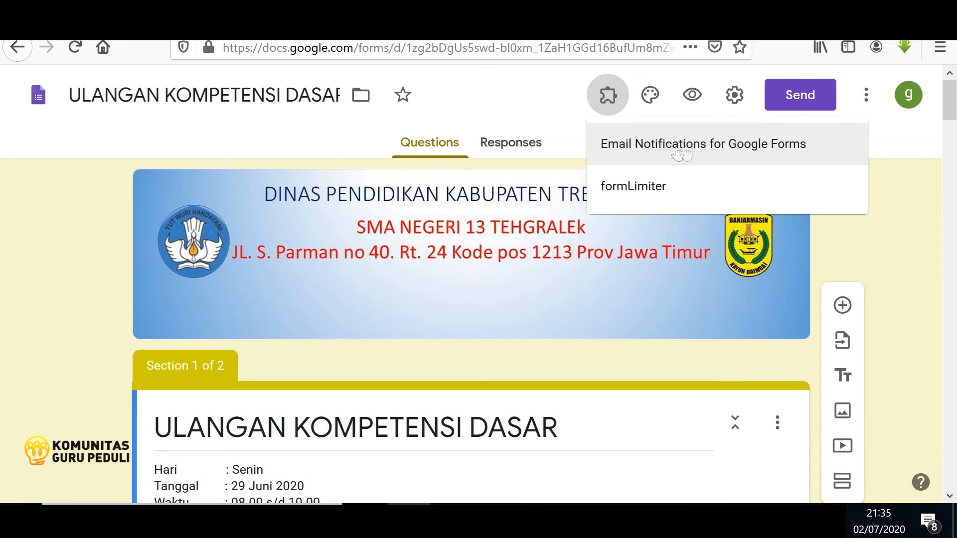
pyautogui.click(681, 149)
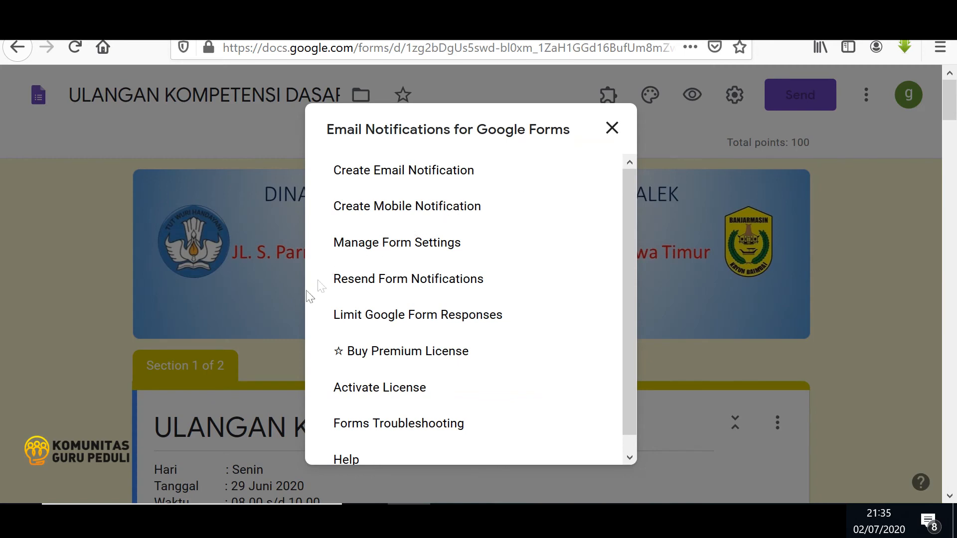
pyautogui.click(349, 316)
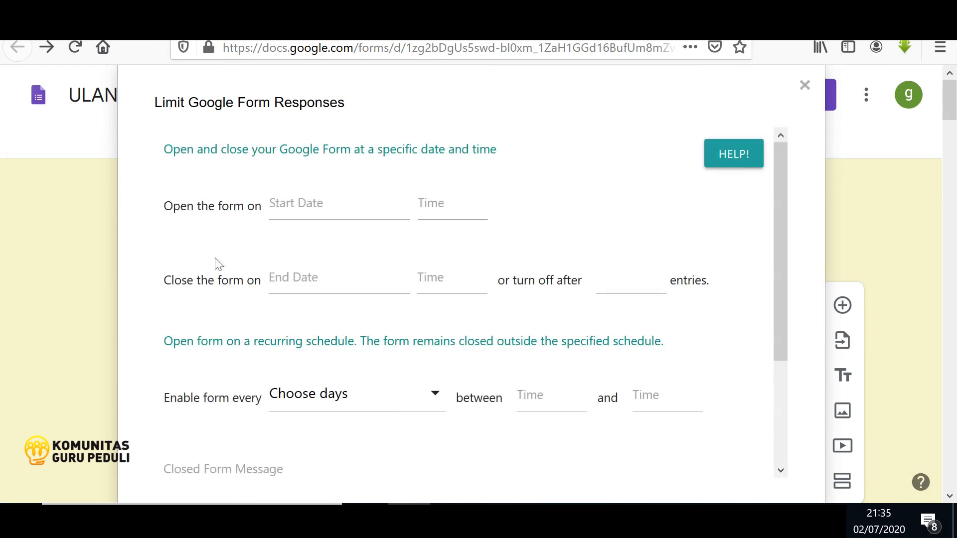
pyautogui.click(330, 206)
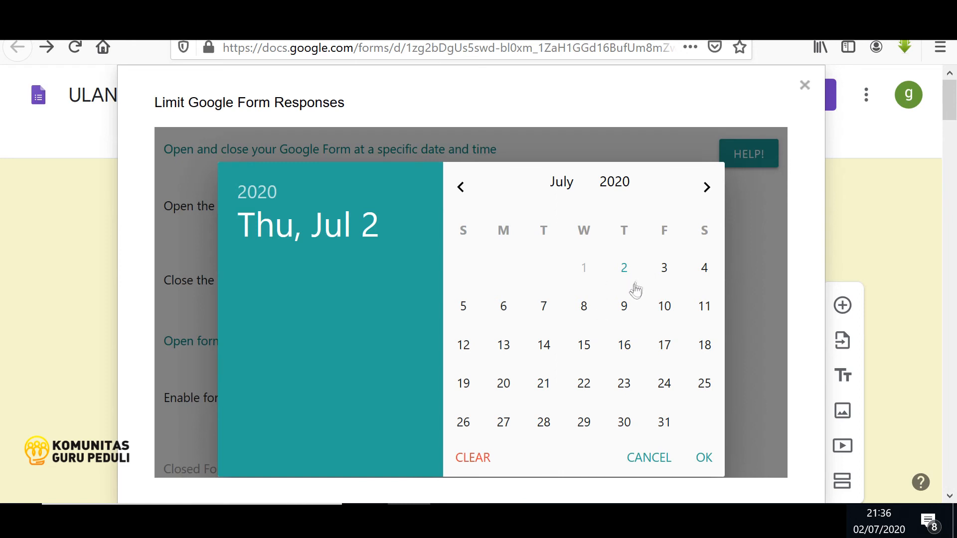
pyautogui.click(664, 269)
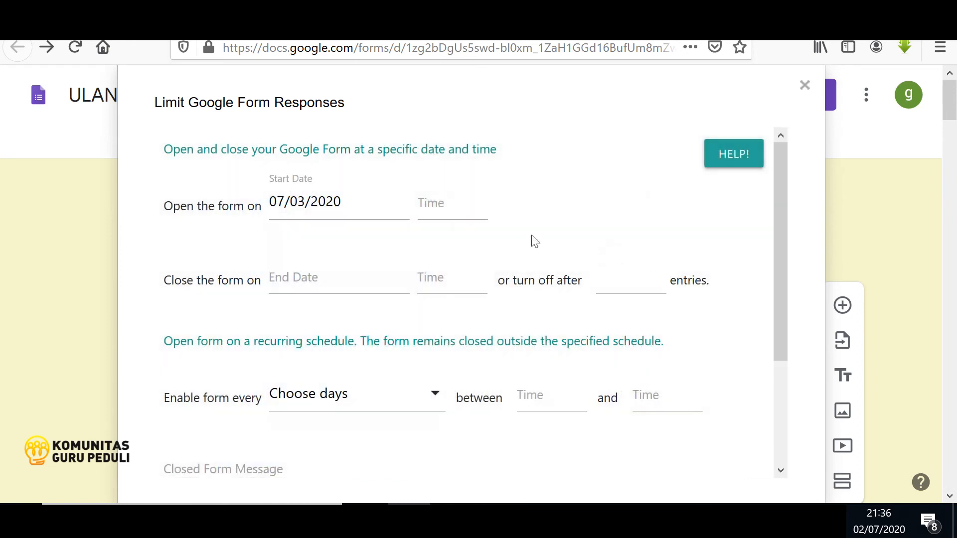
# - Set the form's opening time to 09:00
pyautogui.click(441, 209)
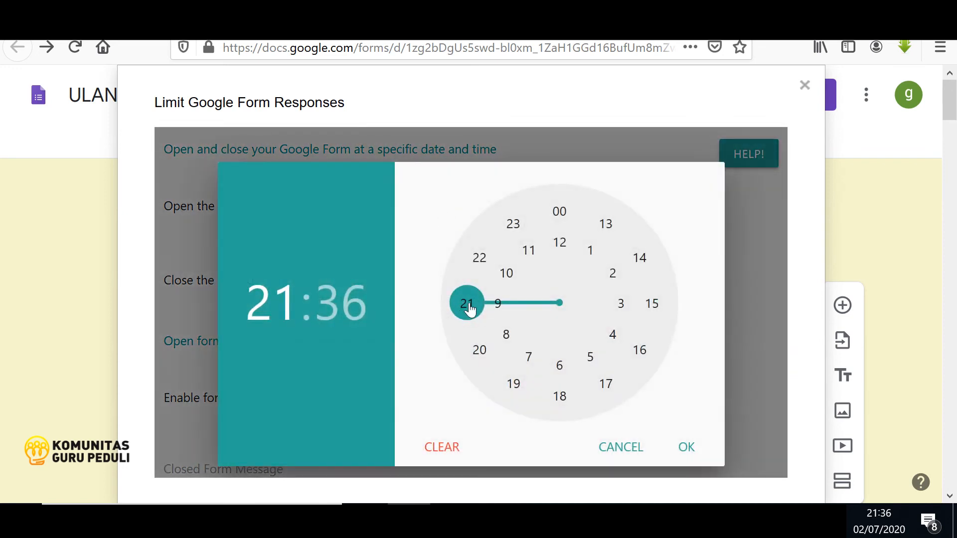
pyautogui.click(498, 304)
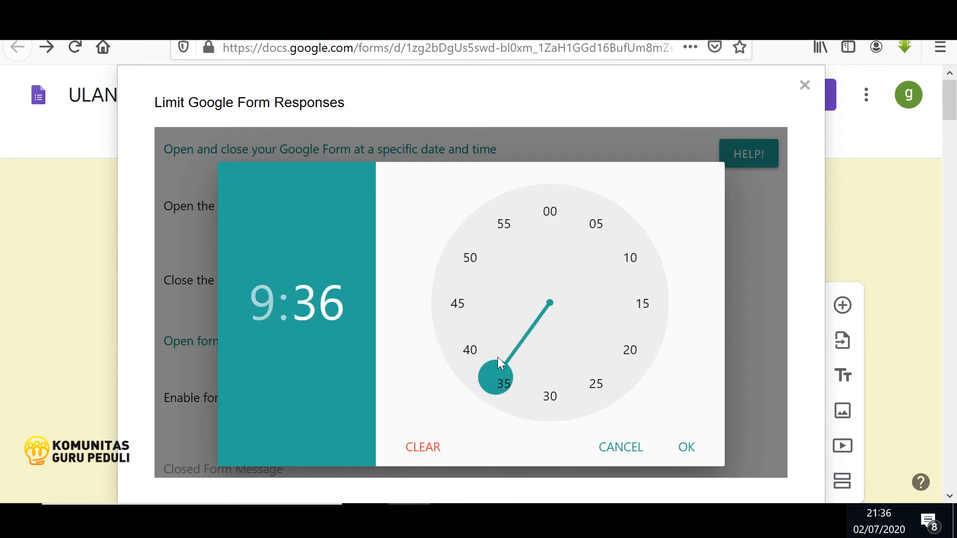
pyautogui.click(498, 379)
pyautogui.click(554, 223)
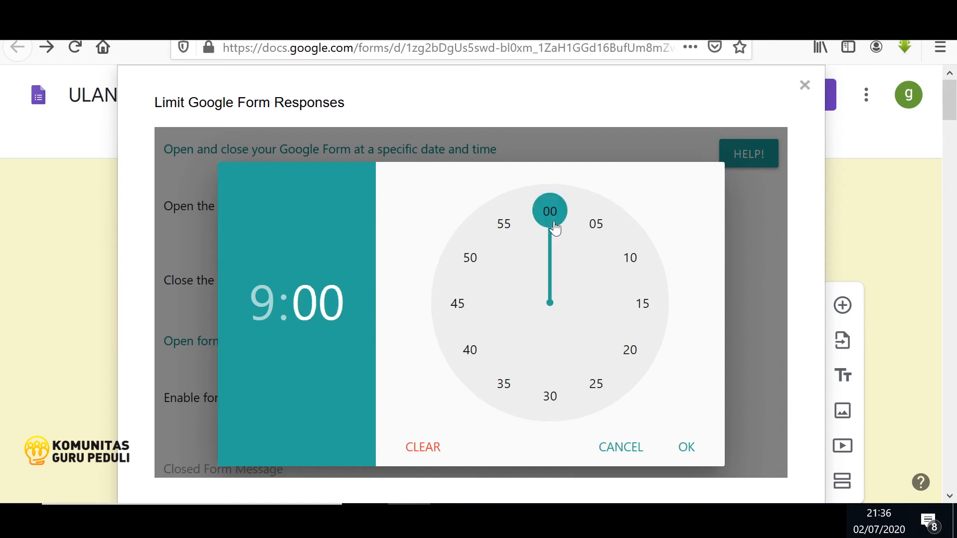
pyautogui.click(681, 447)
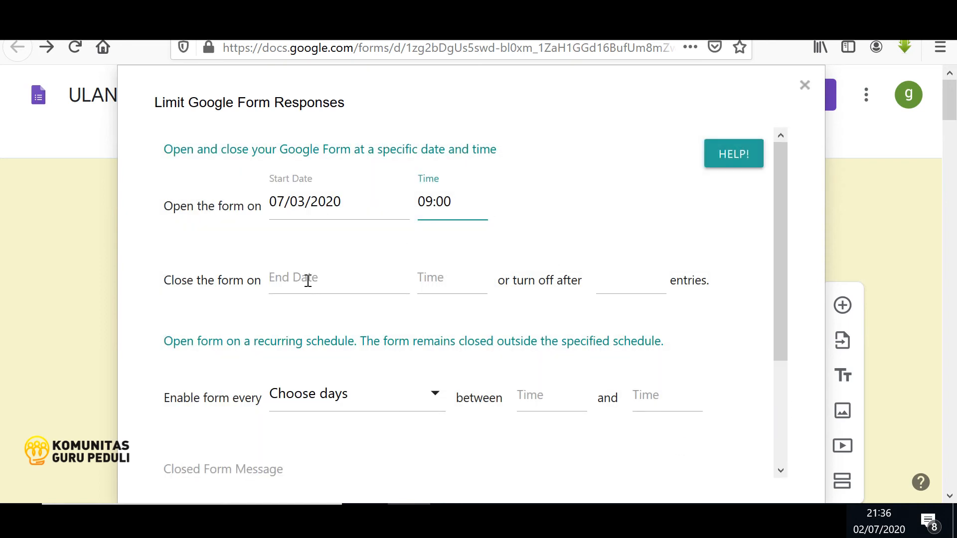
# - Set the form to close on 07/03/2020 at 10:00
pyautogui.click(308, 280)
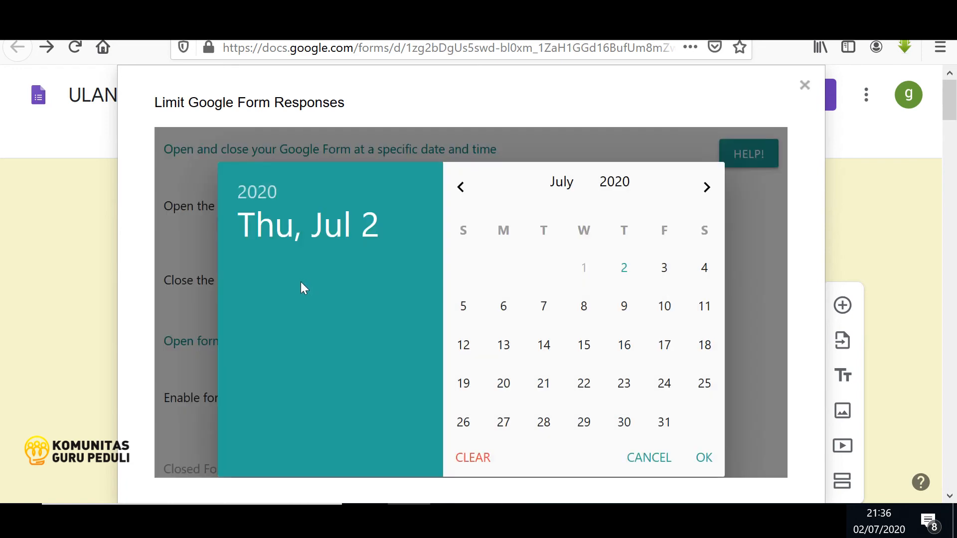
pyautogui.click(664, 269)
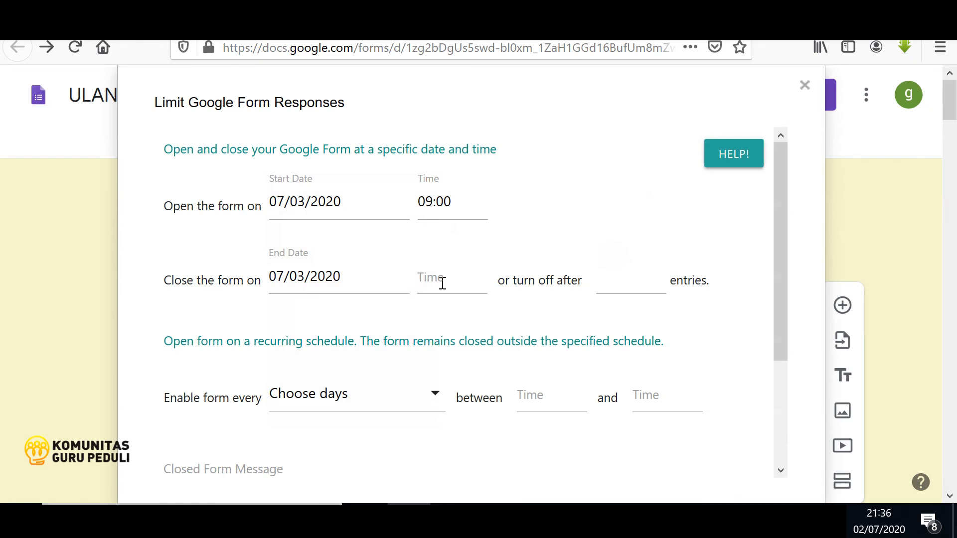
pyautogui.click(442, 283)
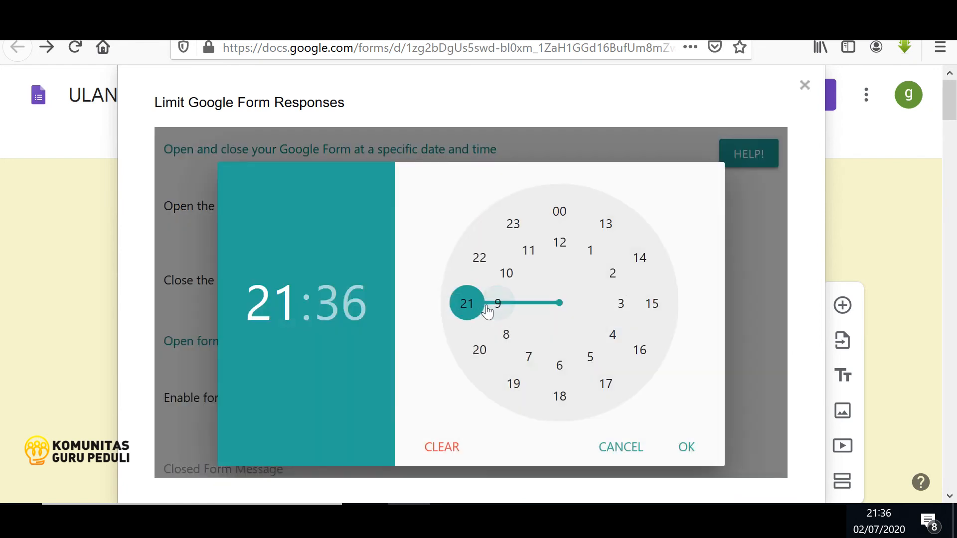
pyautogui.click(508, 274)
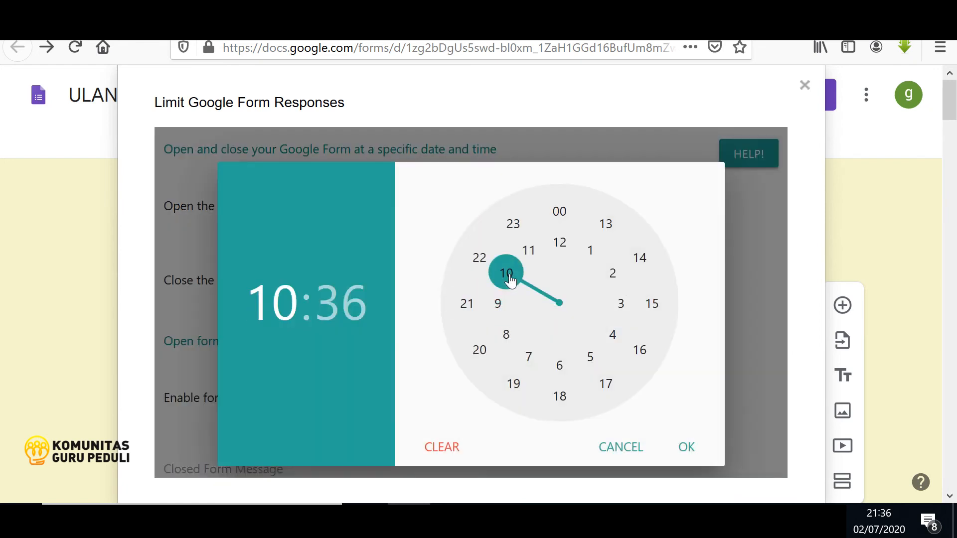
pyautogui.moveTo(498, 370); pyautogui.dragTo(564, 231)
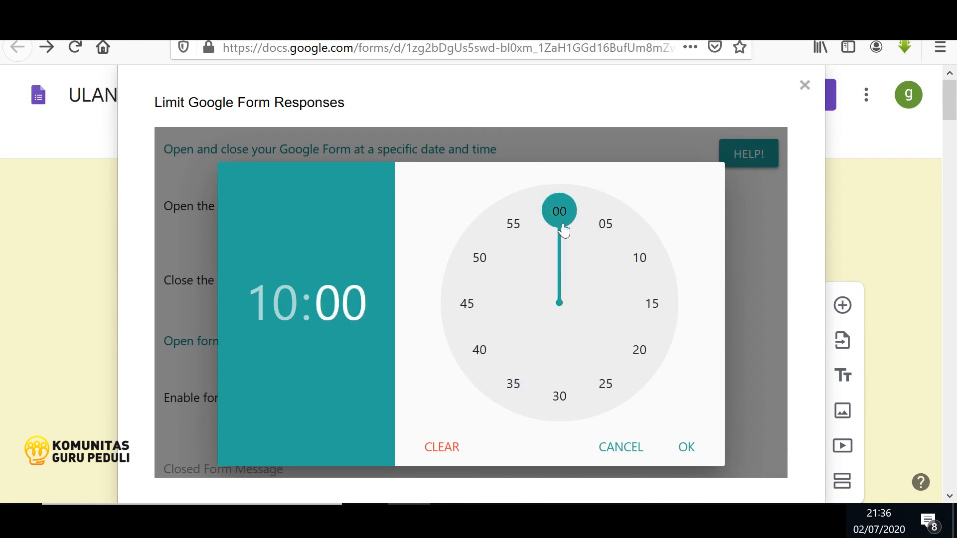
pyautogui.click(668, 448)
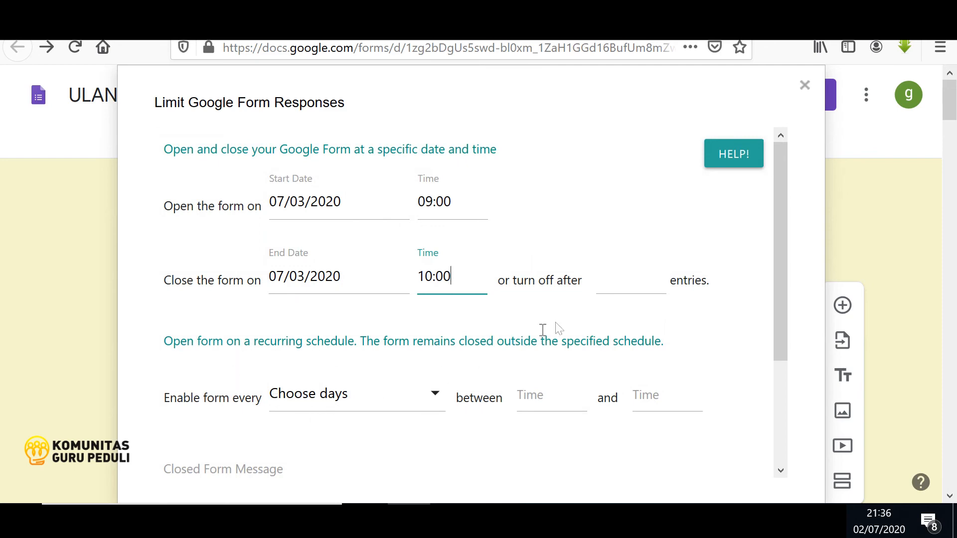
# - Enter "Maaf lain kali jangan terlambat" as the closed form message and save the response limits
pyautogui.scroll(-3, 391, 328)
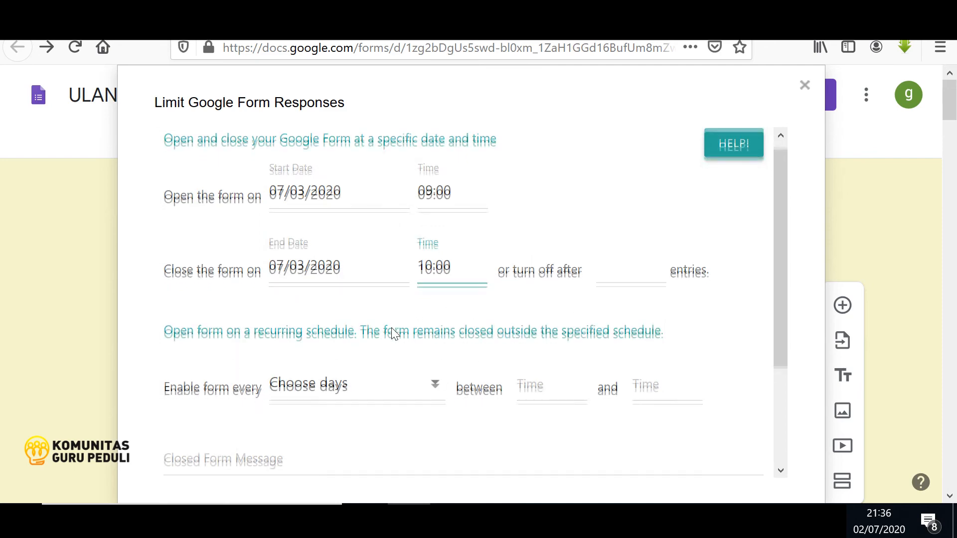
pyautogui.click(233, 329)
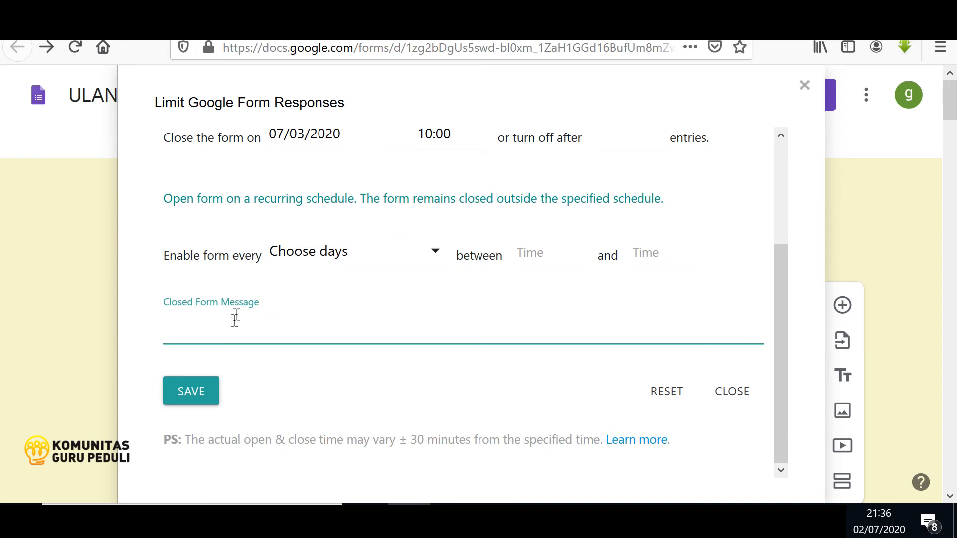
pyautogui.write('Maaf lain kali janga')
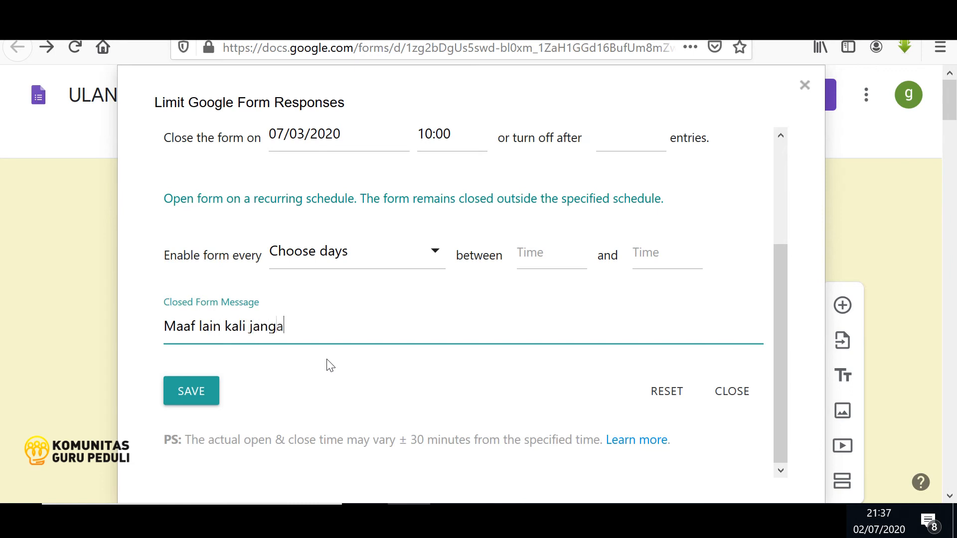
pyautogui.write('n terlambat')
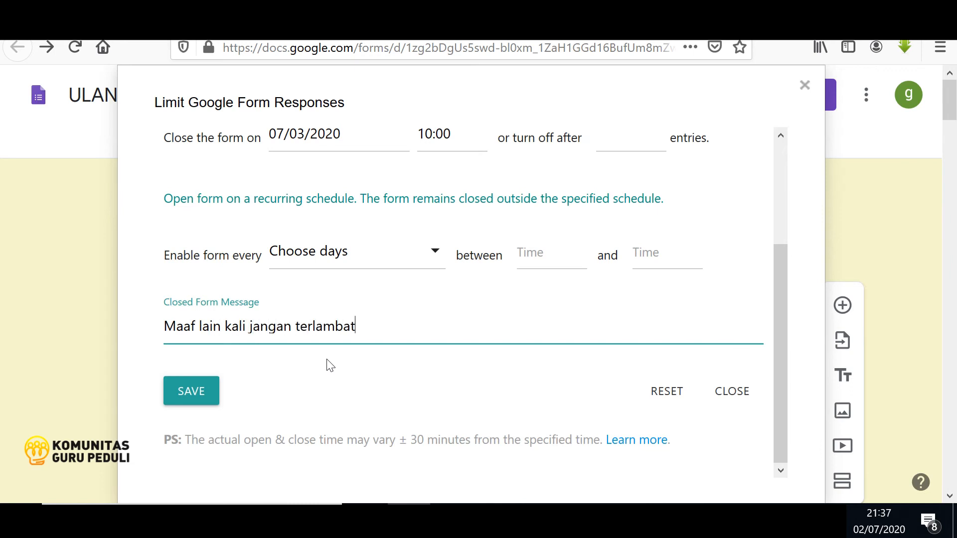
pyautogui.click(192, 394)
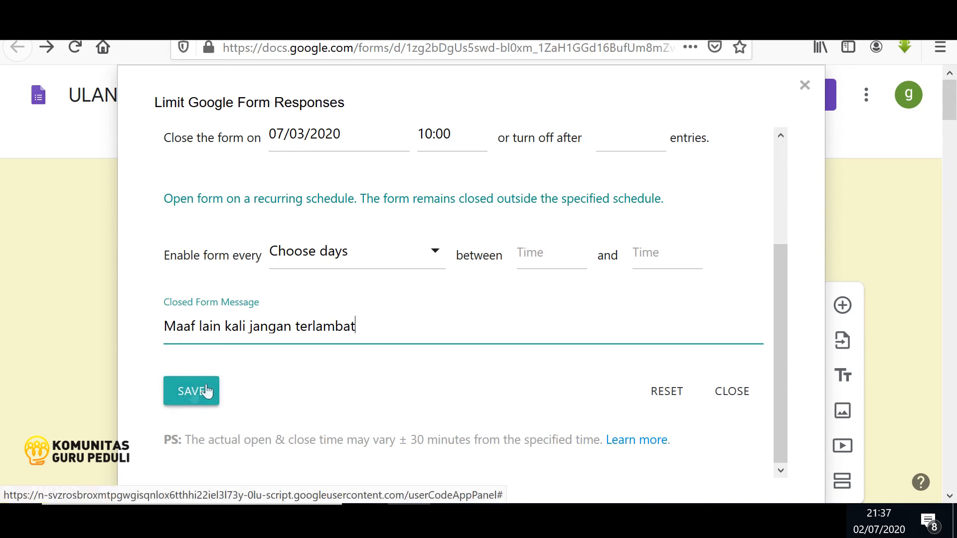
pyautogui.click(203, 401)
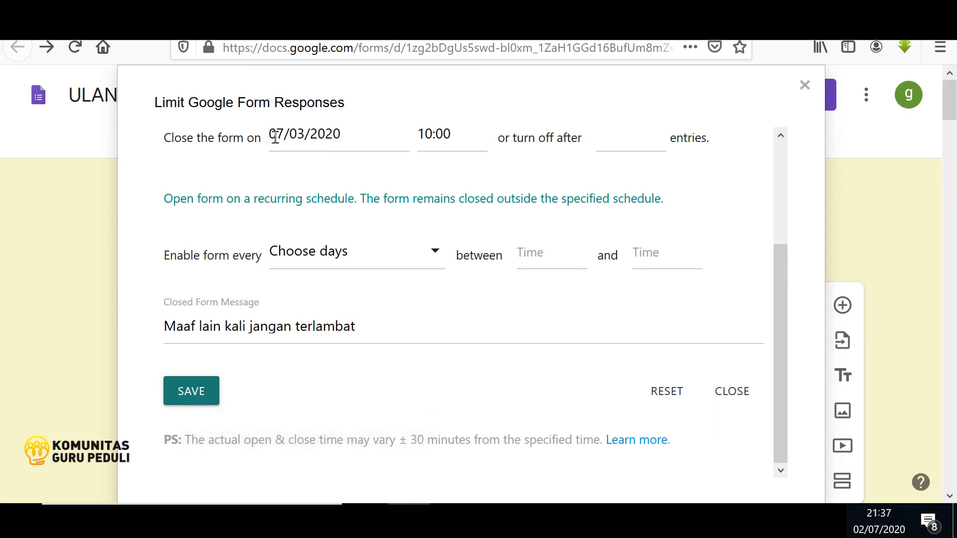
# - Try 22:59 as the form's closing time, and restore it to 10:00
pyautogui.click(435, 135)
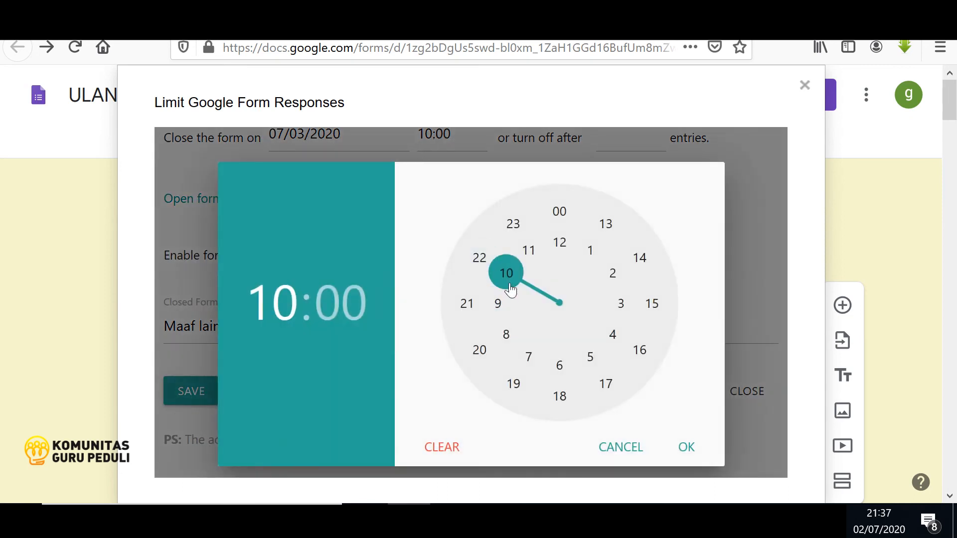
pyautogui.click(476, 259)
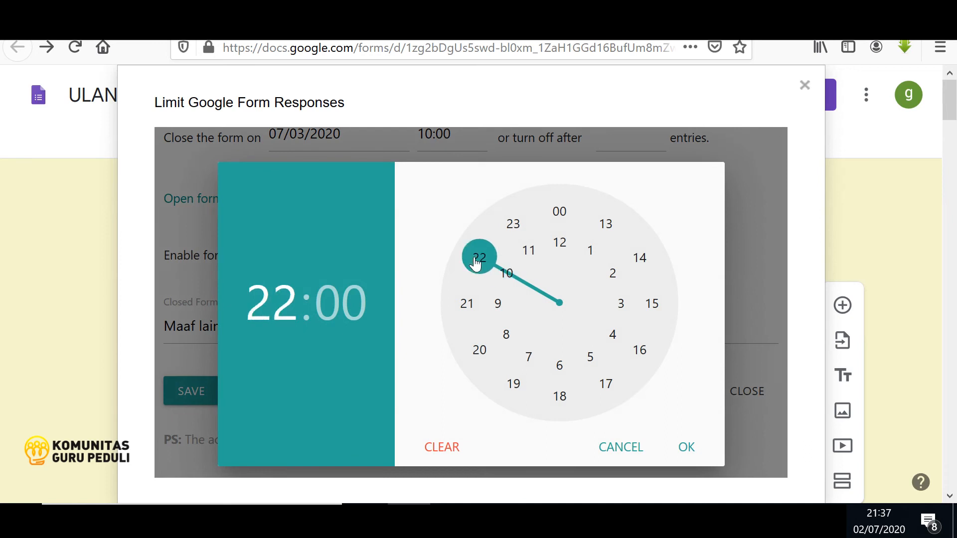
pyautogui.click(524, 224)
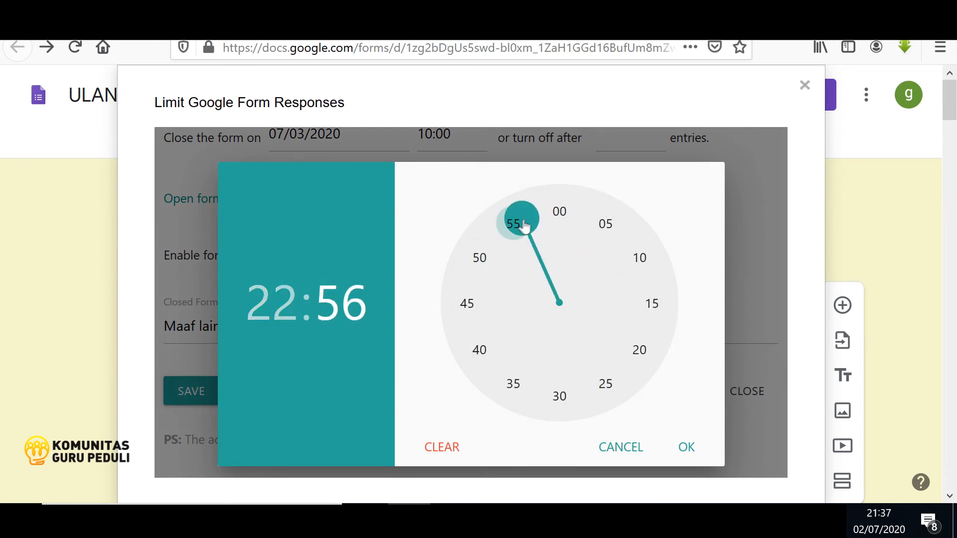
pyautogui.moveTo(521, 228); pyautogui.dragTo(550, 210)
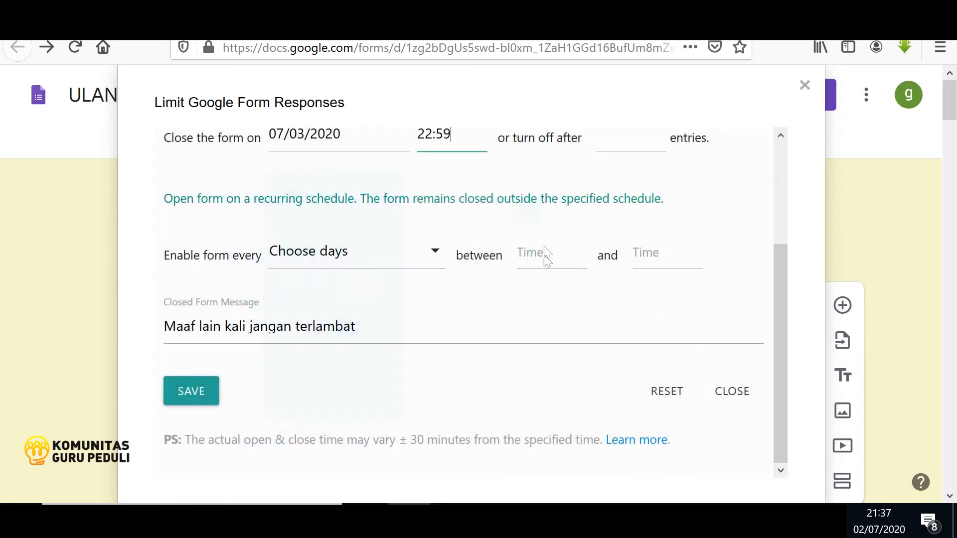
pyautogui.click(424, 135)
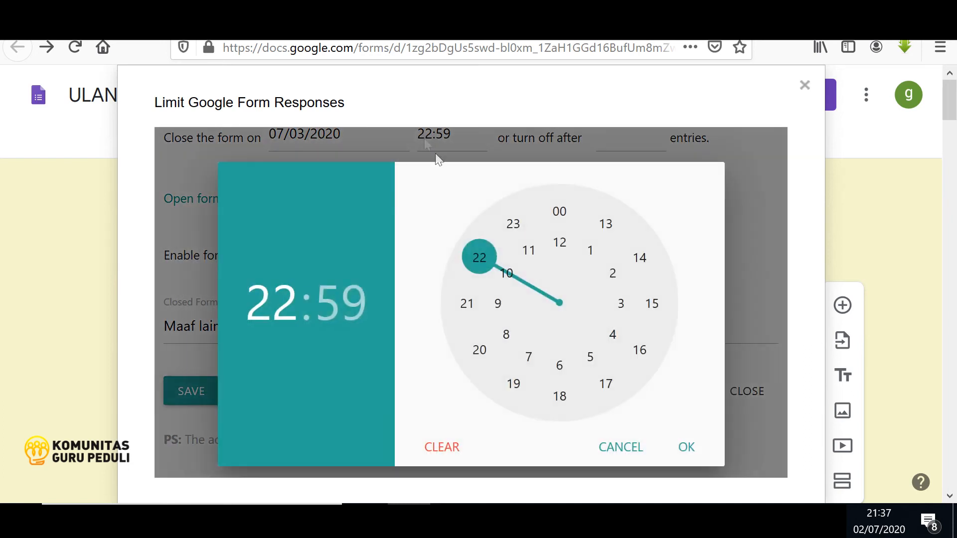
pyautogui.click(509, 280)
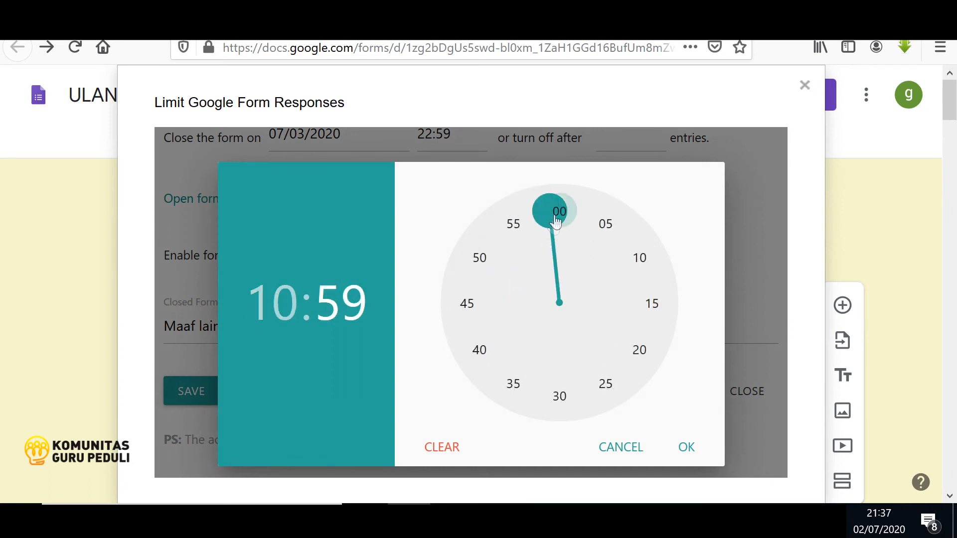
pyautogui.click(554, 226)
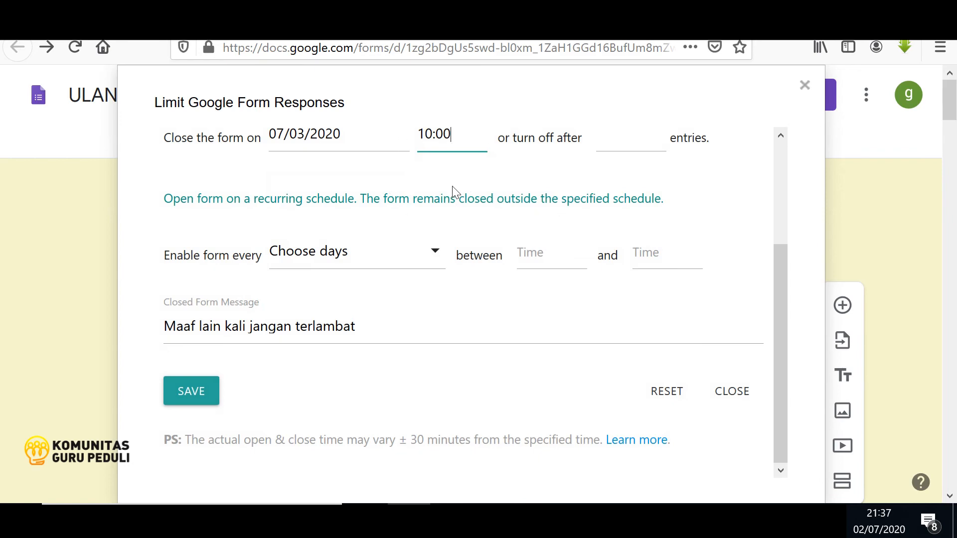
# - Check the opening and closing schedule, save it again and close the Limit Google Form Responses settings
pyautogui.scroll(2, 453, 188)
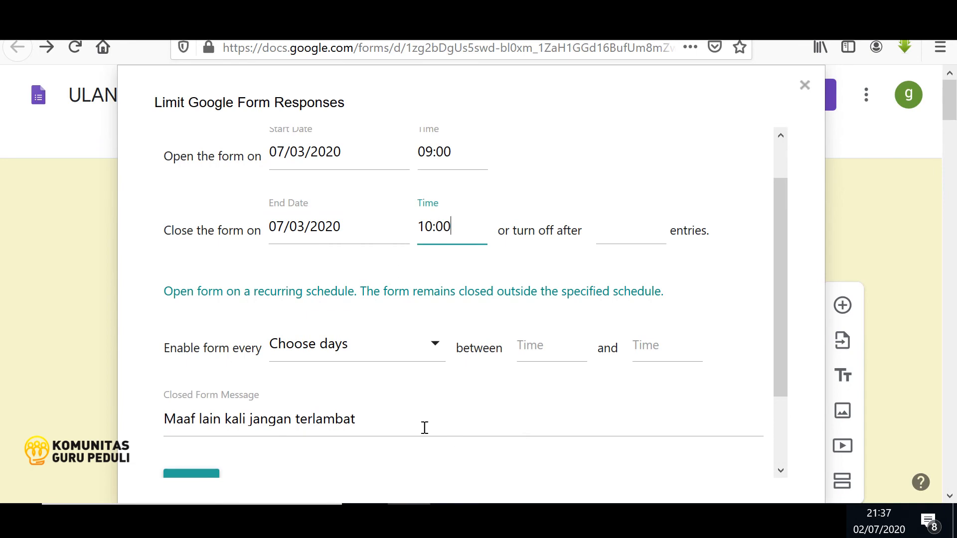
pyautogui.scroll(-2, 431, 445)
pyautogui.click(199, 392)
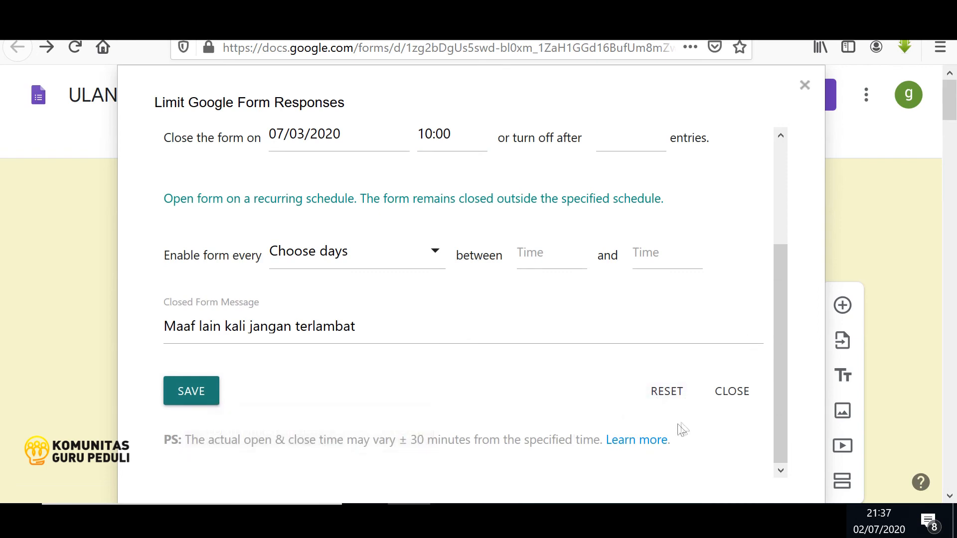
pyautogui.click(740, 391)
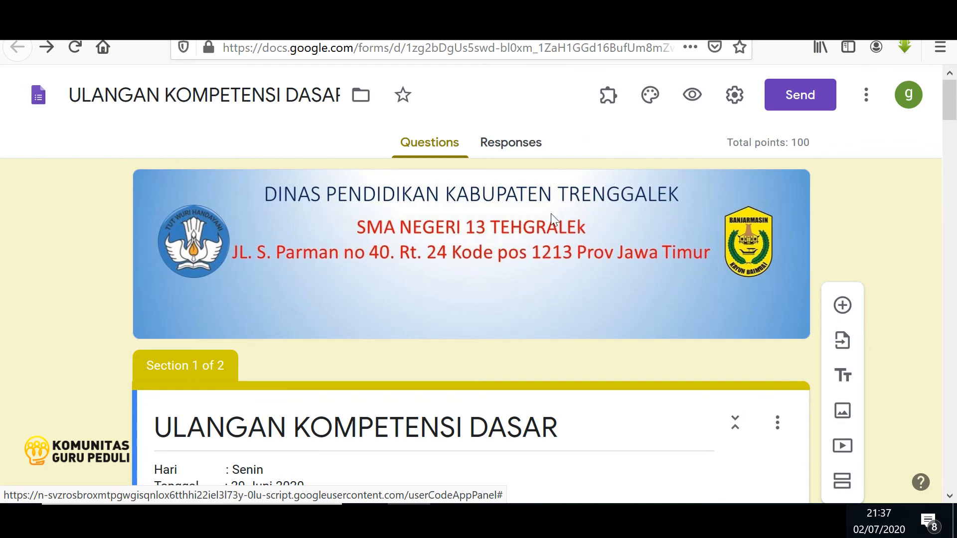
# - Switch to the Google Meet call and admit the participant who is waiting to join
pyautogui.click(418, 49)
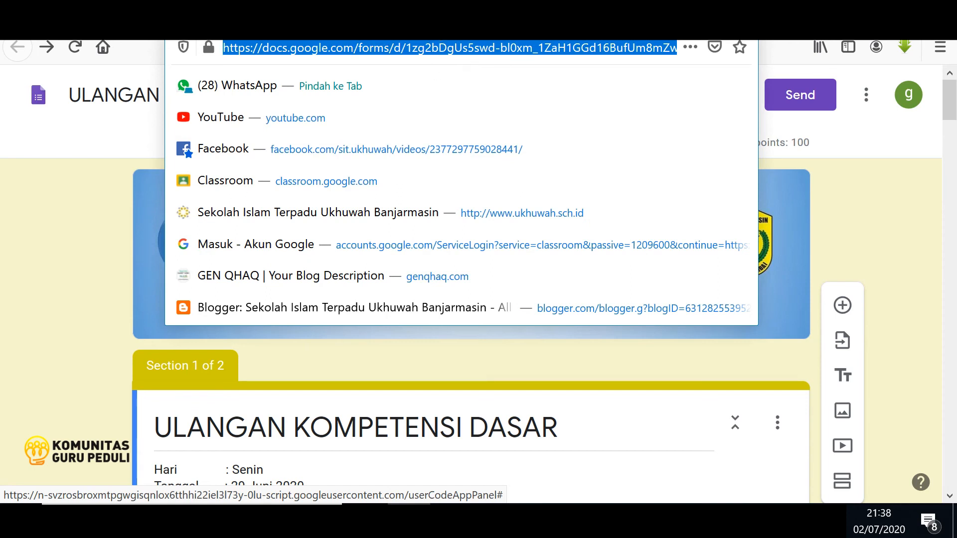
pyautogui.click(311, 28)
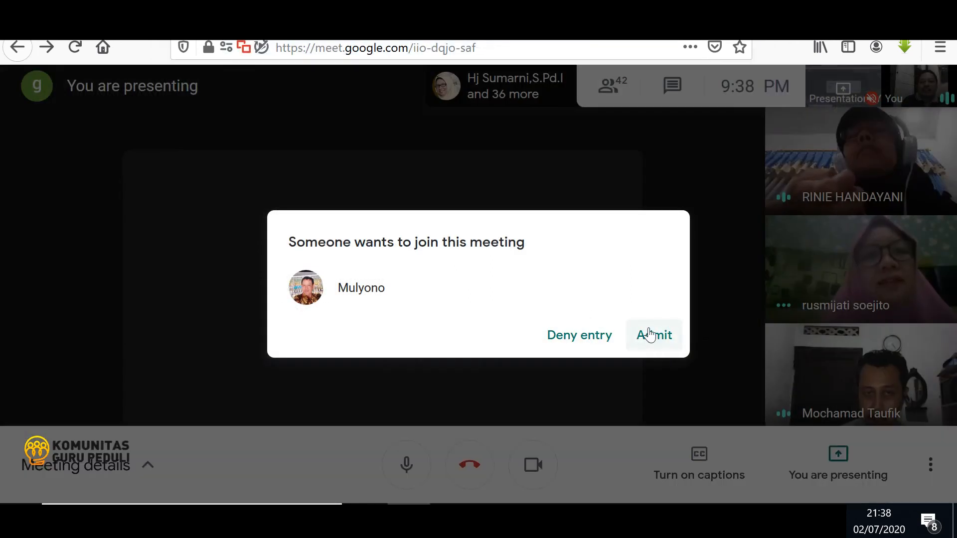
pyautogui.click(649, 335)
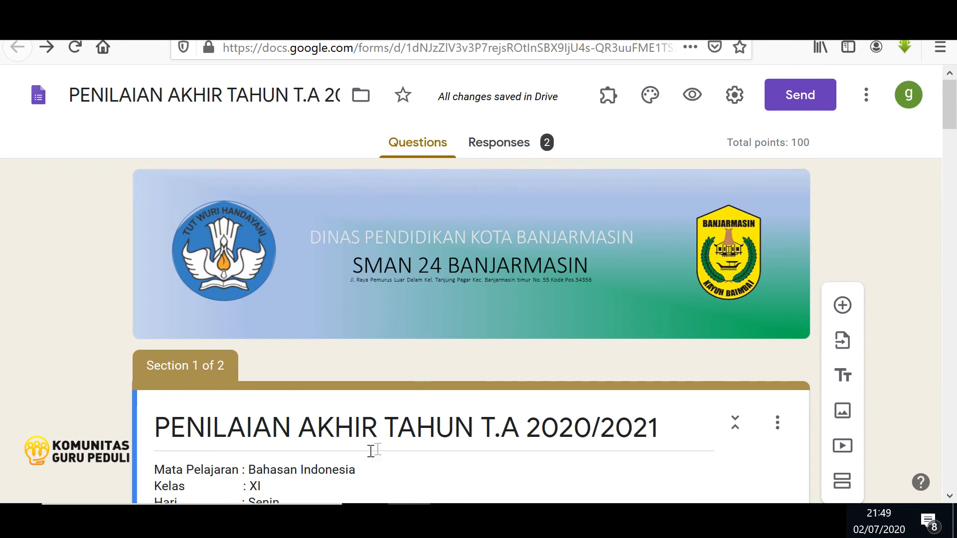
# - Look over the questions and the individual responses of the PENILAIAN AKHIR TAHUN T.A 2020/2021 form
pyautogui.click(324, 470)
pyautogui.scroll(-5, 444, 384)
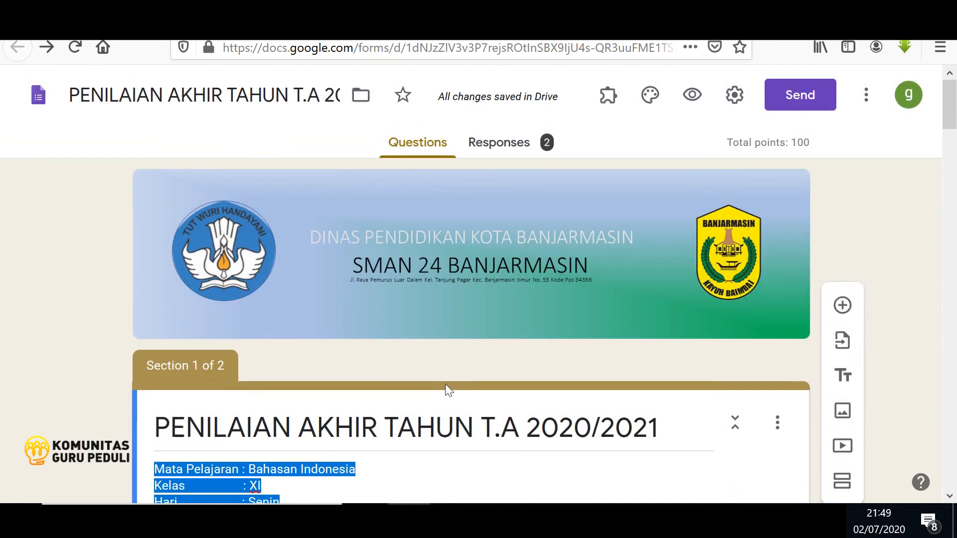
pyautogui.scroll(-7, 445, 383)
pyautogui.scroll(-6, 445, 384)
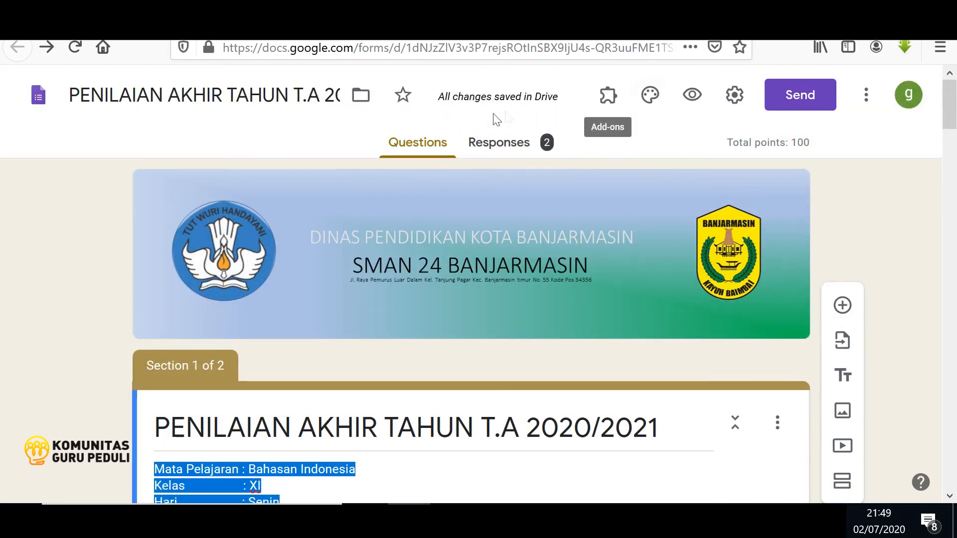
pyautogui.click(500, 149)
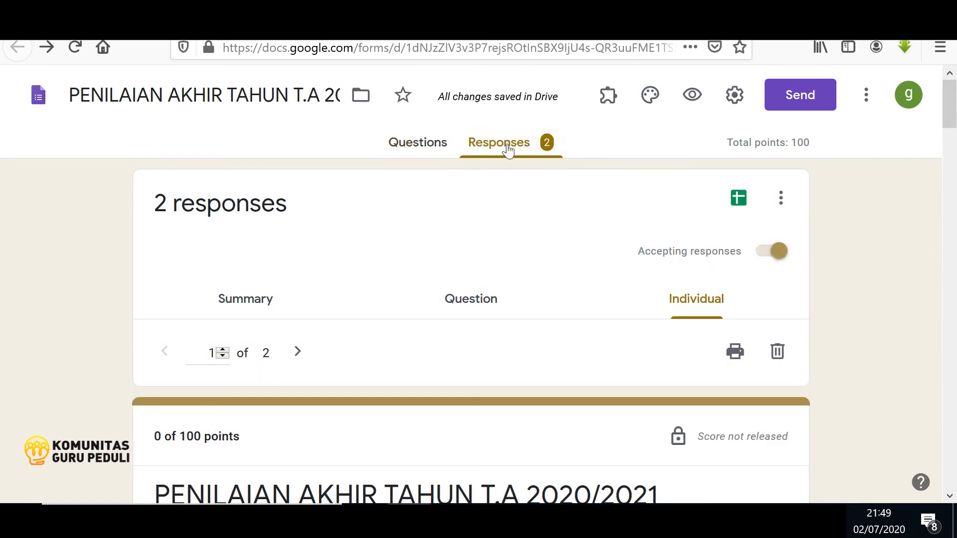
pyautogui.click(407, 149)
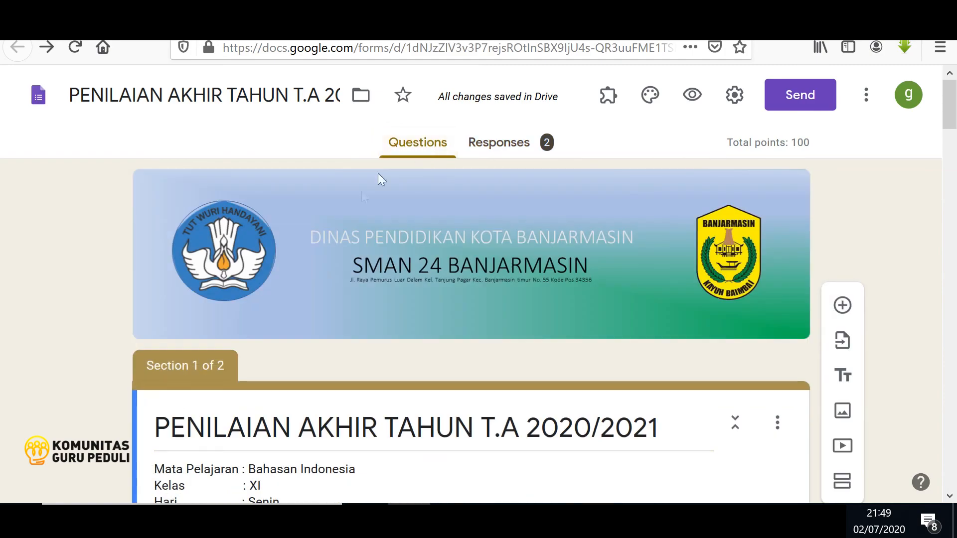
pyautogui.scroll(-15, 312, 390)
pyautogui.scroll(15, 314, 394)
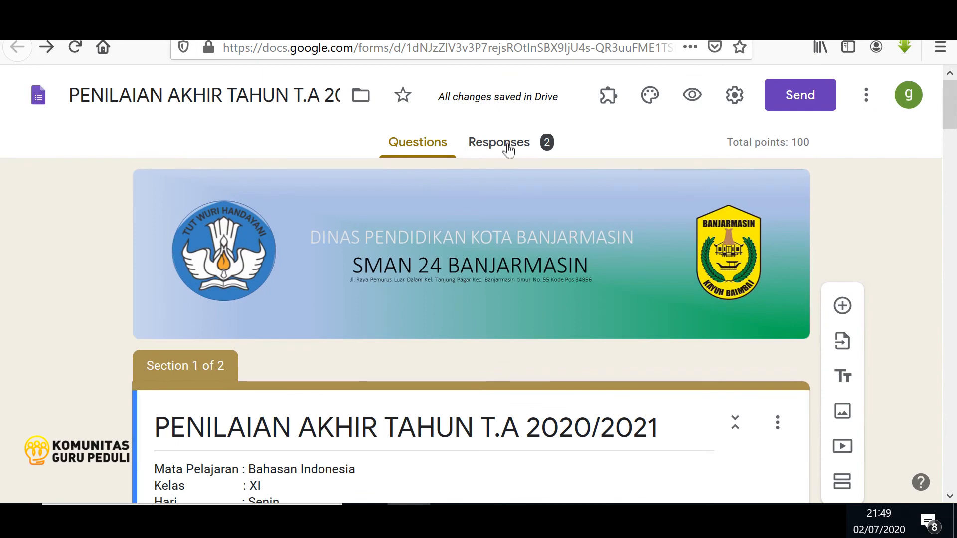
pyautogui.click(505, 148)
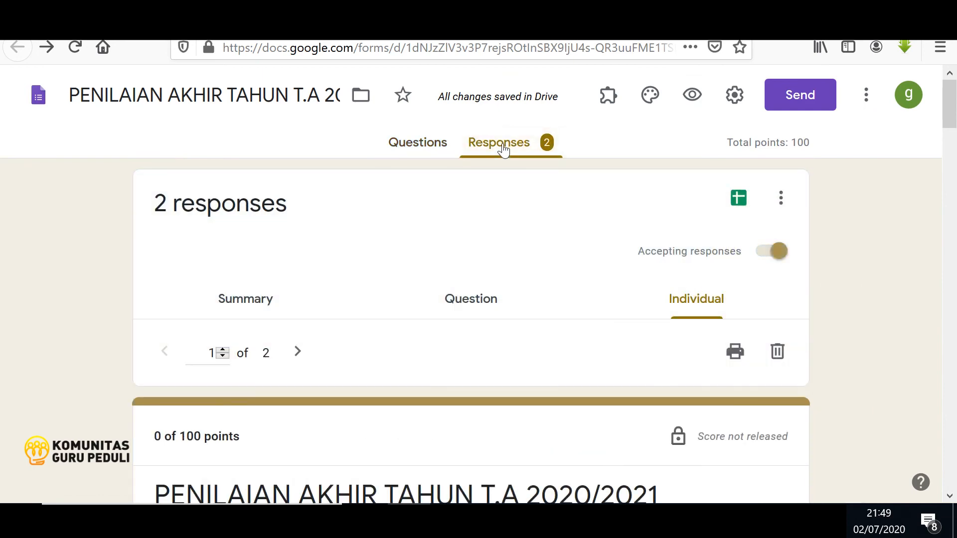
# - Open the spreadsheet for the responses of the PENILAIAN AKHIR TAHUN T.A 2020/2021 form
pyautogui.click(739, 200)
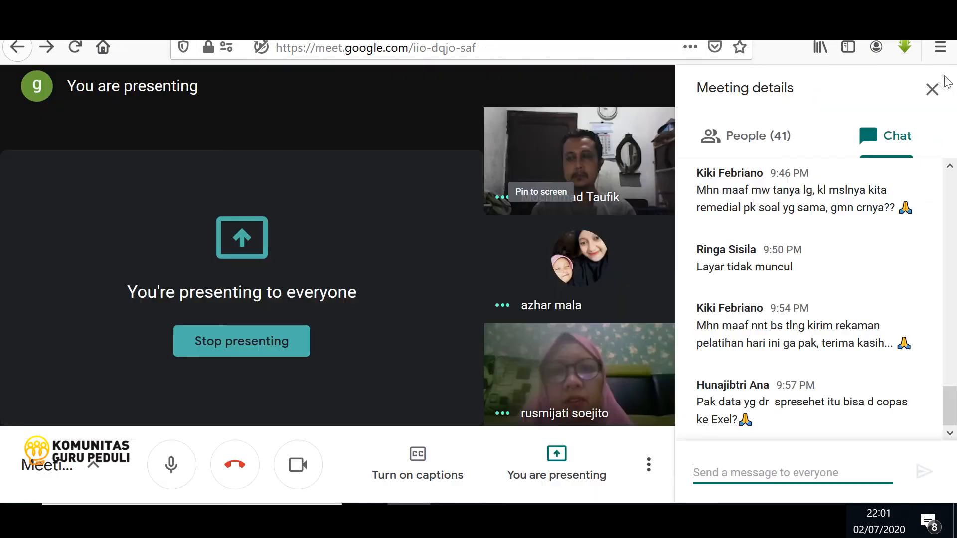
# - Close the Google Meet chat, and view the individual responses of the PENILAIAN AKHIR TAHUN T.A 2020/2021 form in Google Forms
pyautogui.click(931, 88)
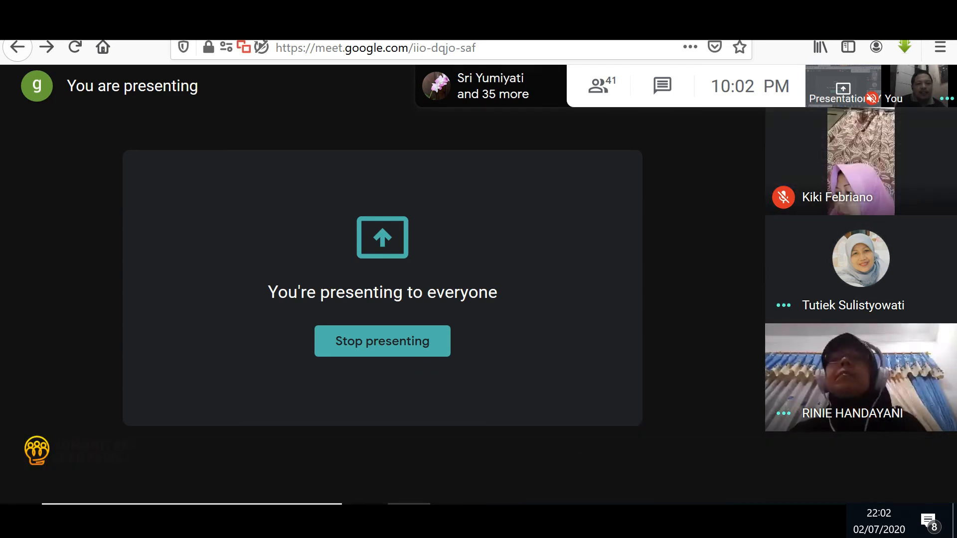
pyautogui.hotkey('ctrl', 'Tab')
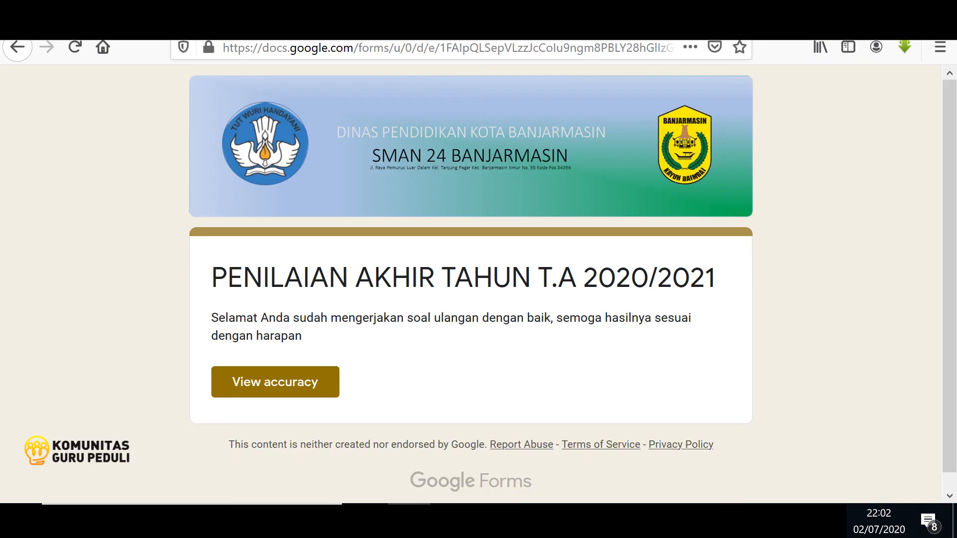
pyautogui.hotkey('ctrl', 'Tab')
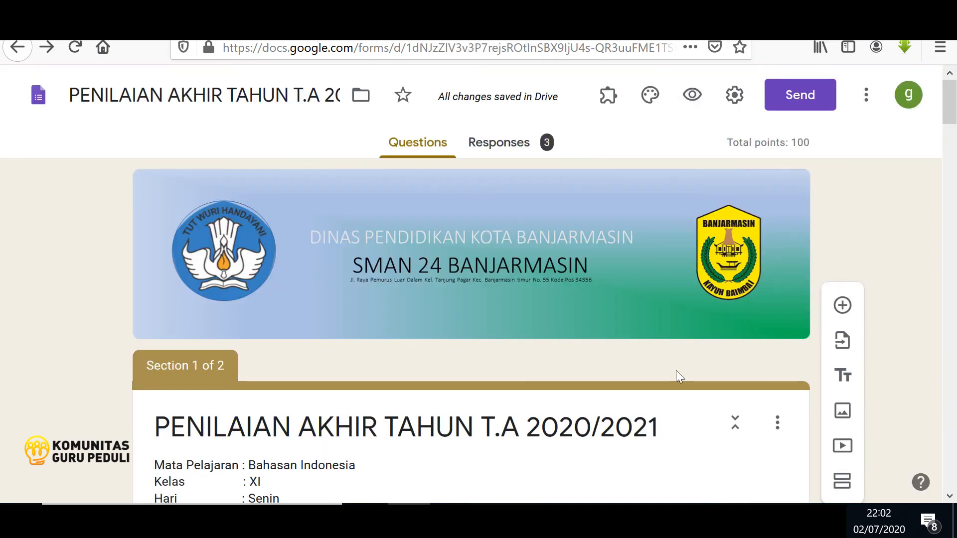
pyautogui.click(500, 145)
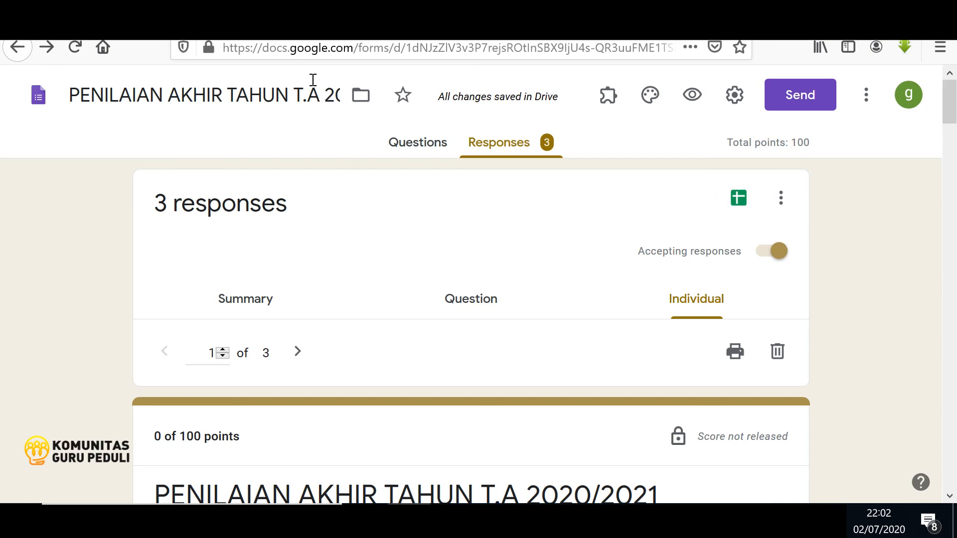
# - Return to the Google Meet call and read the new message in the meeting chat
pyautogui.hotkey('ctrl', 'shift', 'Tab')
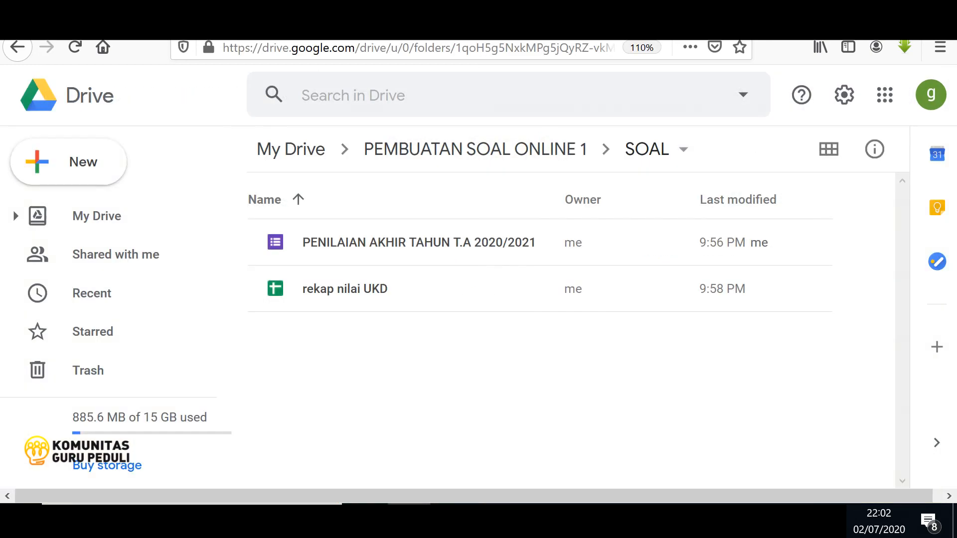
pyautogui.hotkey('ctrl', 'Tab')
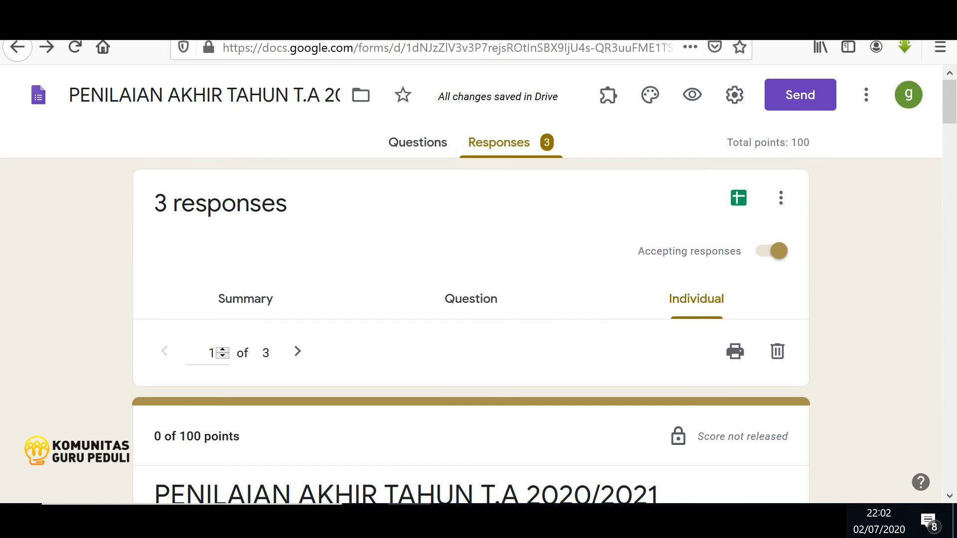
pyautogui.hotkey('ctrl', 'shift', 'Tab')
pyautogui.hotkey('ctrl', 'shift', 'Tab')
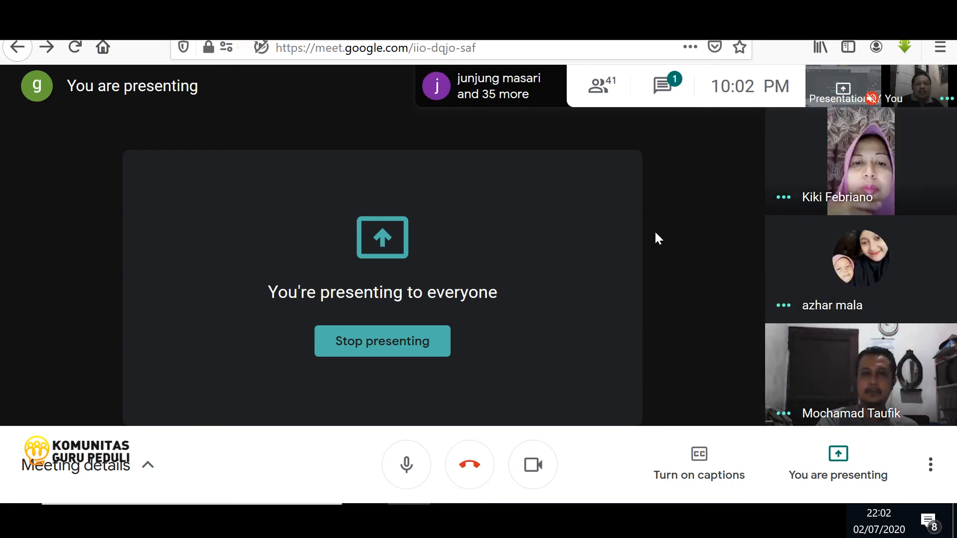
pyautogui.click(672, 86)
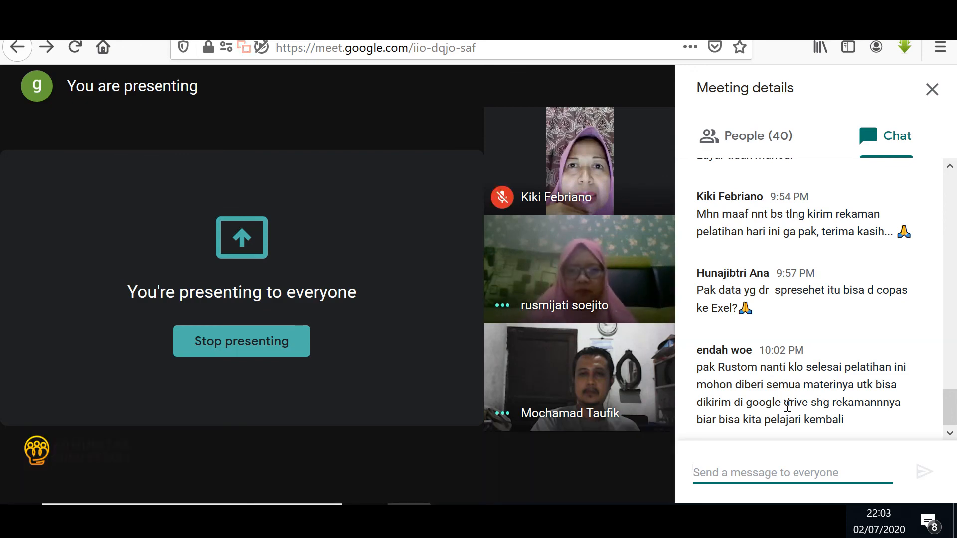
# - Switch to the SOAL folder in Google Drive, select the rekap nilai UKD spreadsheet and look over its available file actions
pyautogui.hotkey('ctrl', 'Tab')
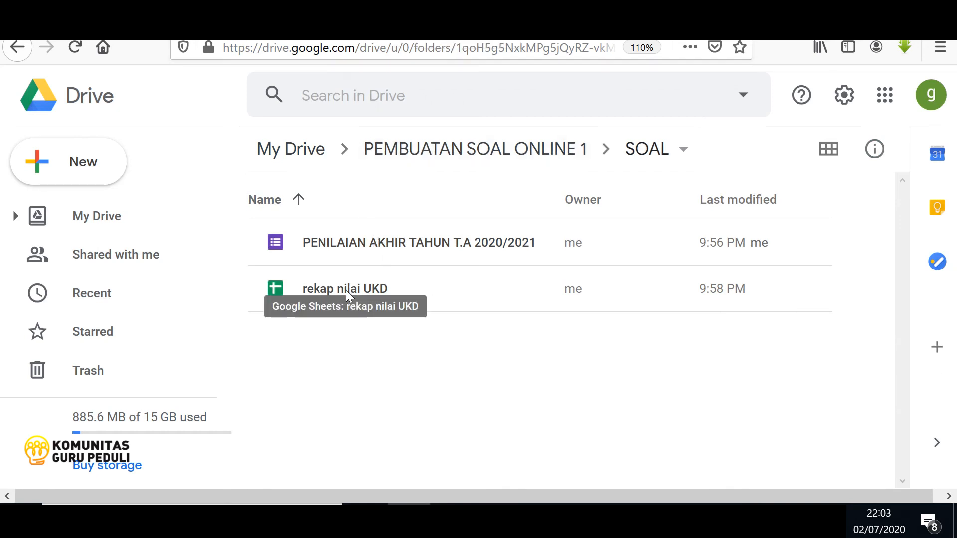
pyautogui.click(328, 289)
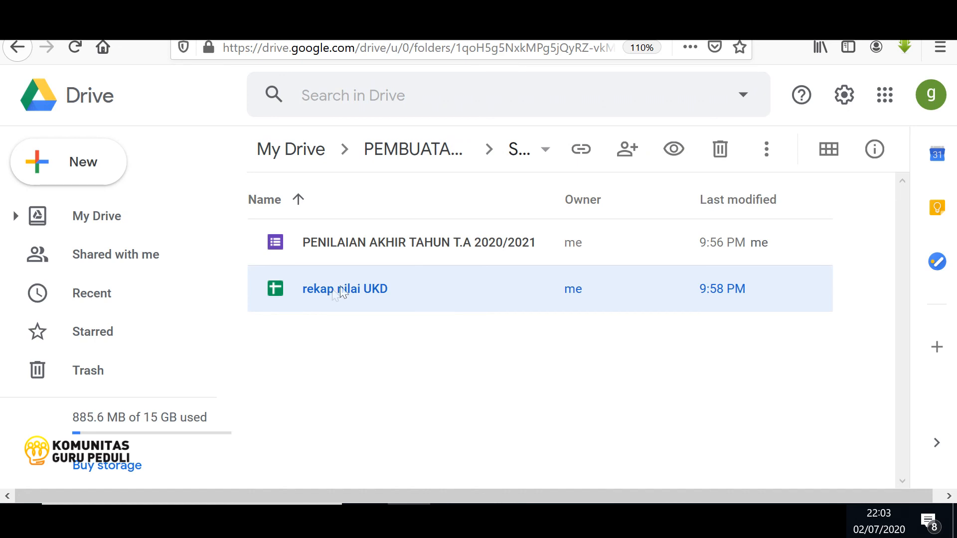
pyautogui.click(770, 158)
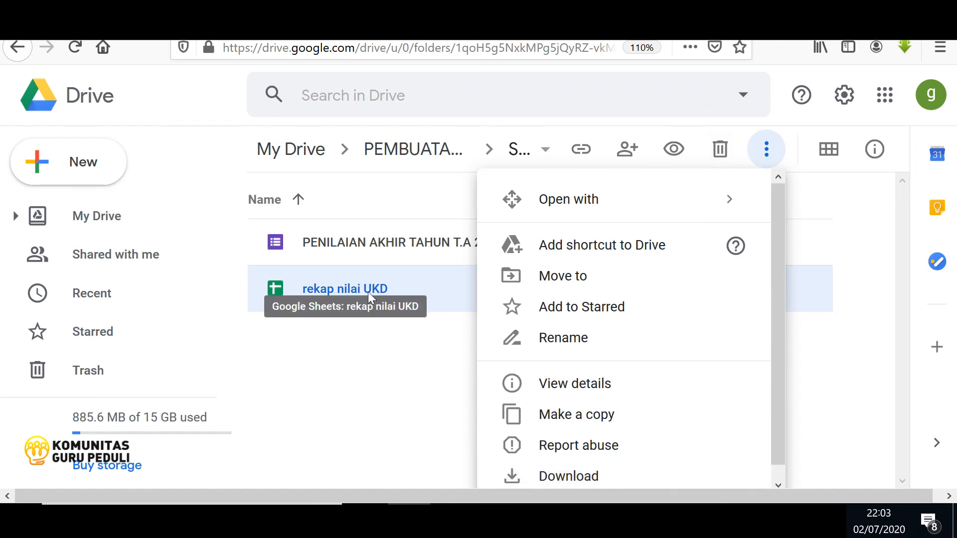
pyautogui.press('Escape')
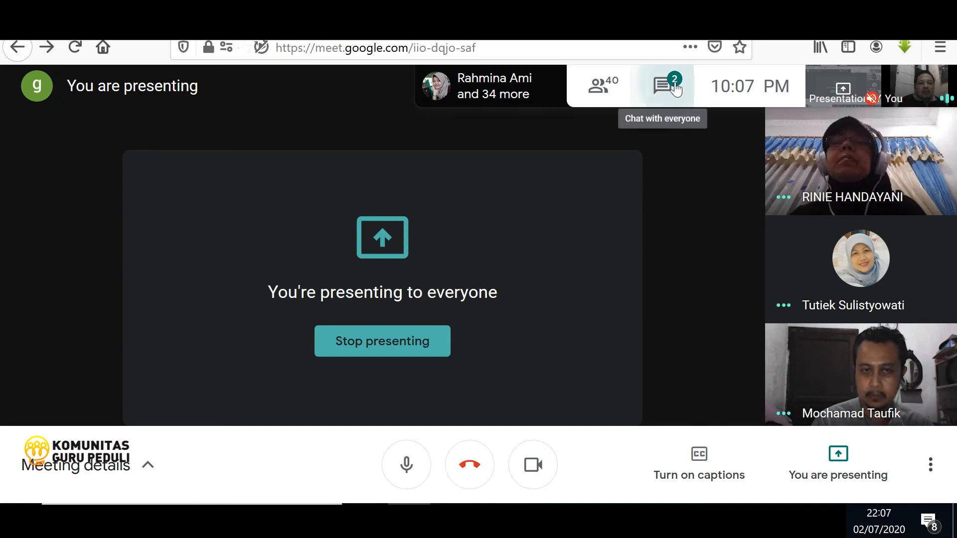
# - Read the new participant questions in the Google Meet chat, and return to the SOAL folder in Google Drive
pyautogui.click(669, 84)
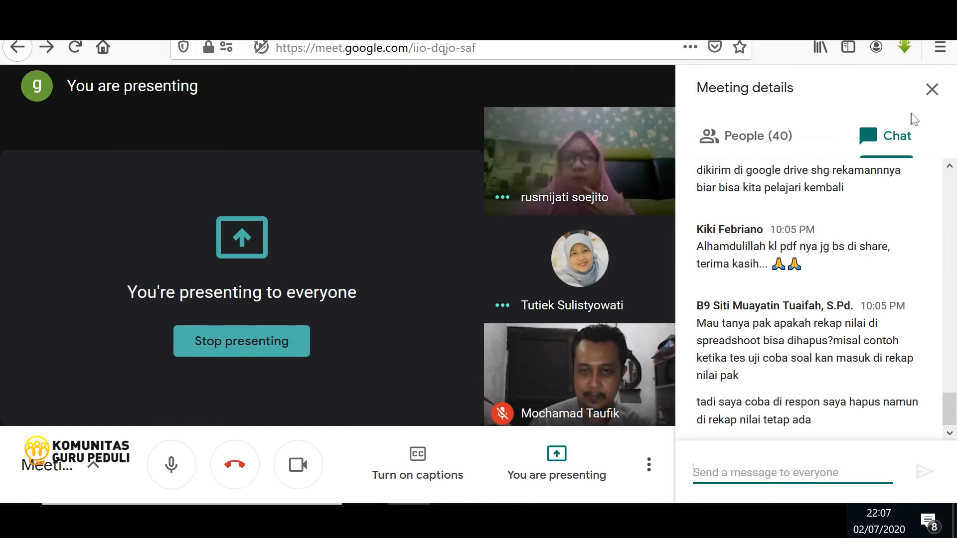
pyautogui.click(931, 89)
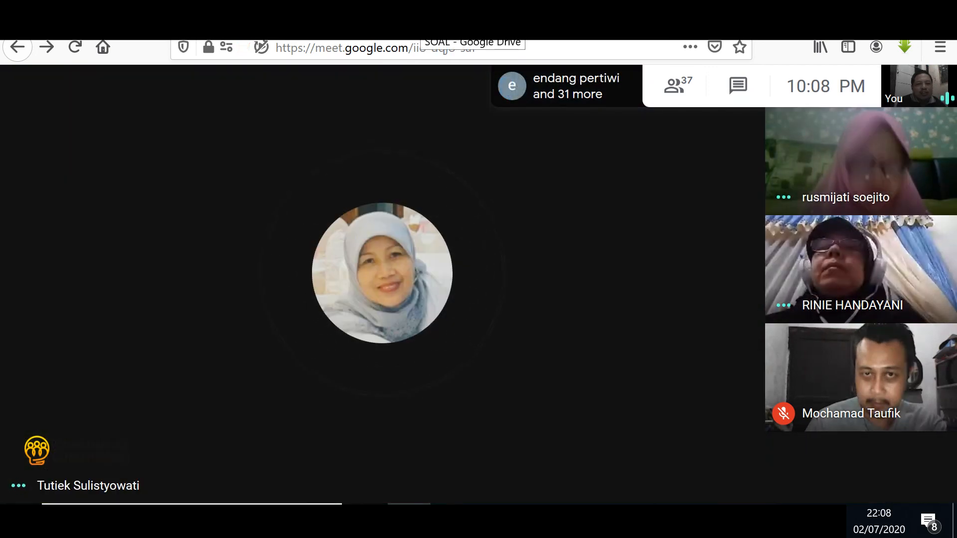
pyautogui.click(421, 19)
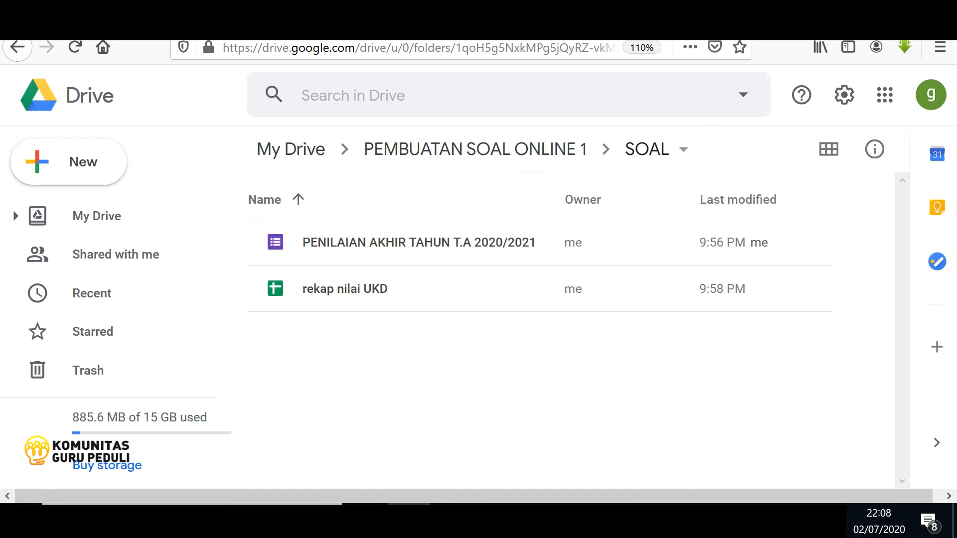
pyautogui.click(249, 19)
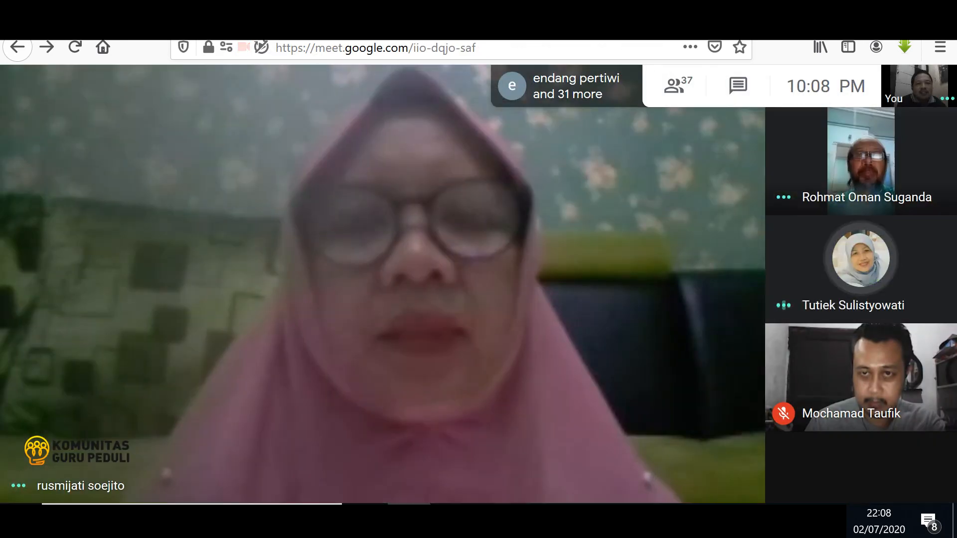
pyautogui.hotkey('ctrl', 'Tab')
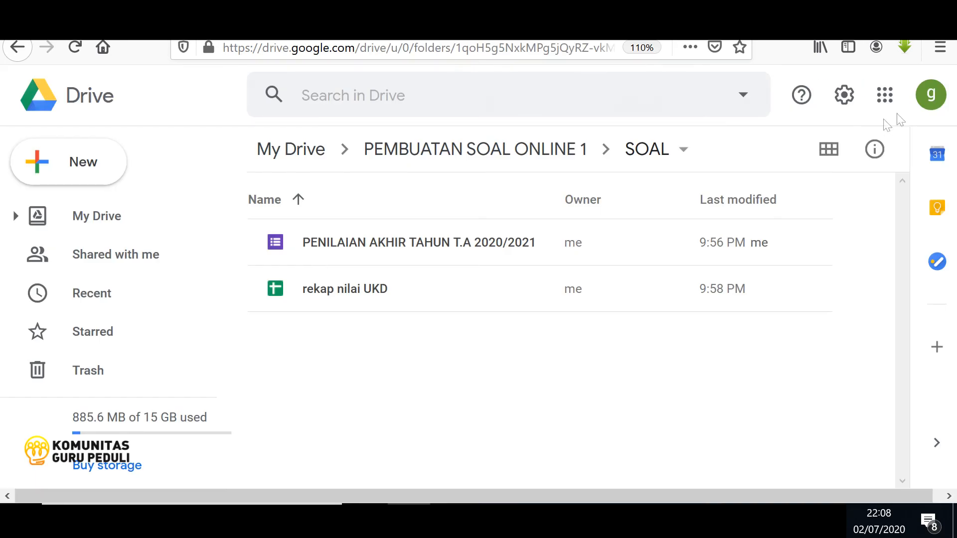